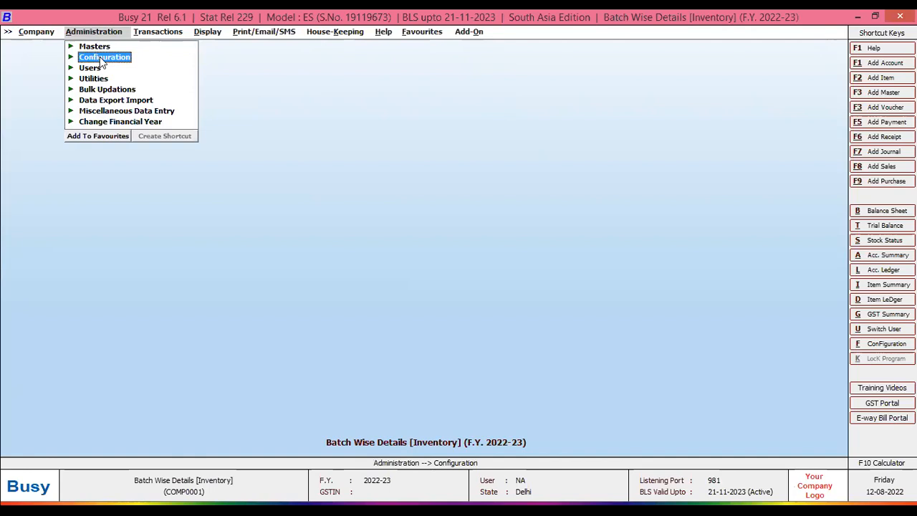
Open the Inventory section of the company's Features / Options configuration
{"action": "left_click", "coordinate": [102, 58]}
{"action": "left_click", "coordinate": [117, 60]}
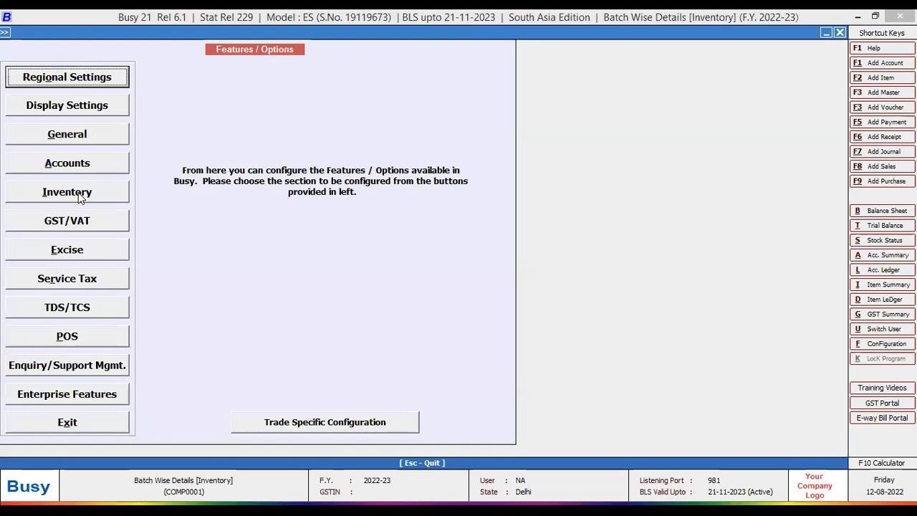
{"action": "left_click", "coordinate": [75, 193]}
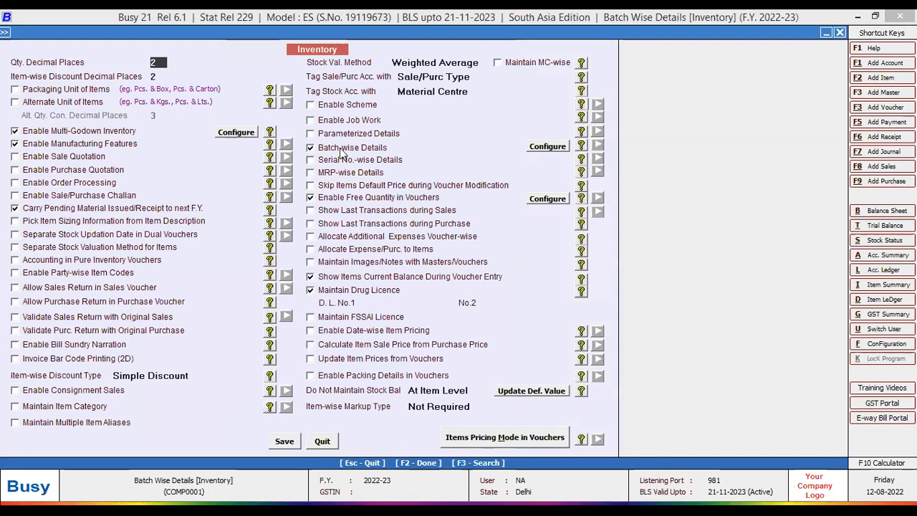
Search the inventory options for "batch" and open the configuration of Batch-wise Details
{"action": "key", "text": "F3"}
{"action": "type", "text": "batch"}
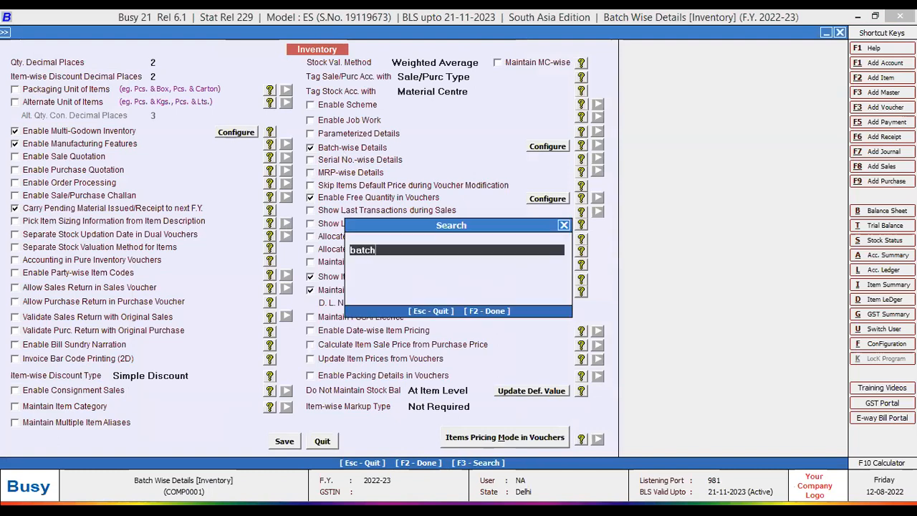
{"action": "key", "text": "Return"}
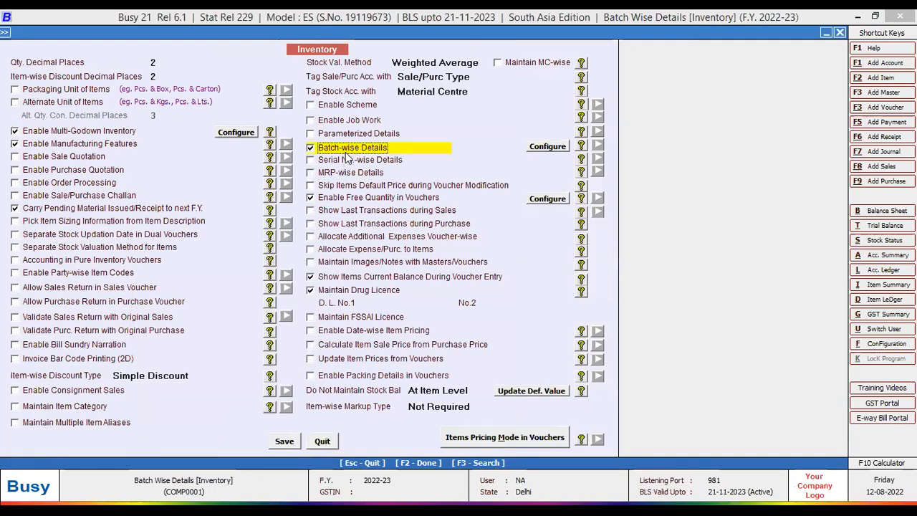
{"action": "left_click", "coordinate": [560, 151]}
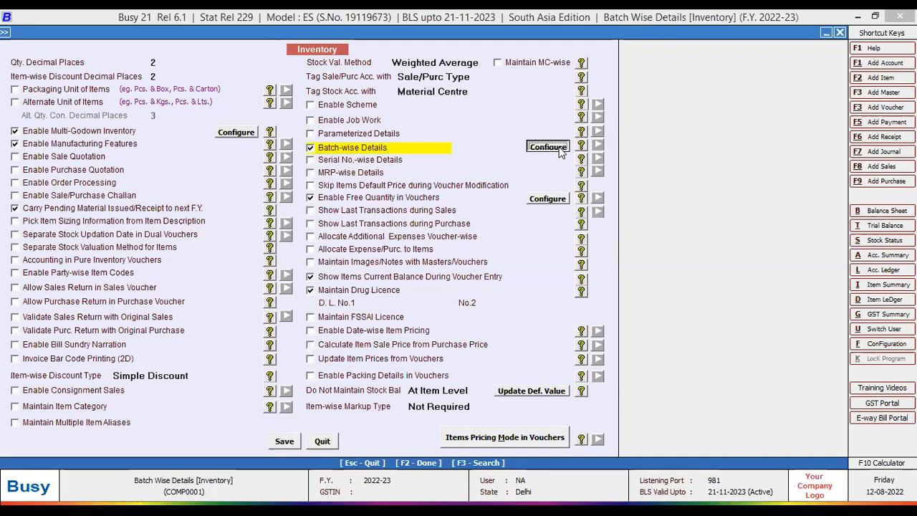
{"action": "left_click", "coordinate": [561, 148]}
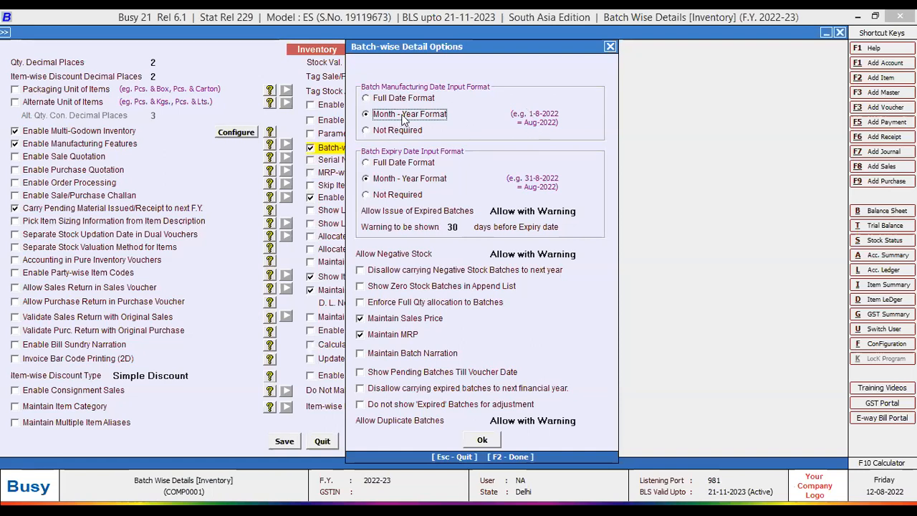
Try Full Date and Not Required as batch date input formats, and restore Month - Year Format for manufacturing and expiry dates
{"action": "left_click", "coordinate": [407, 99]}
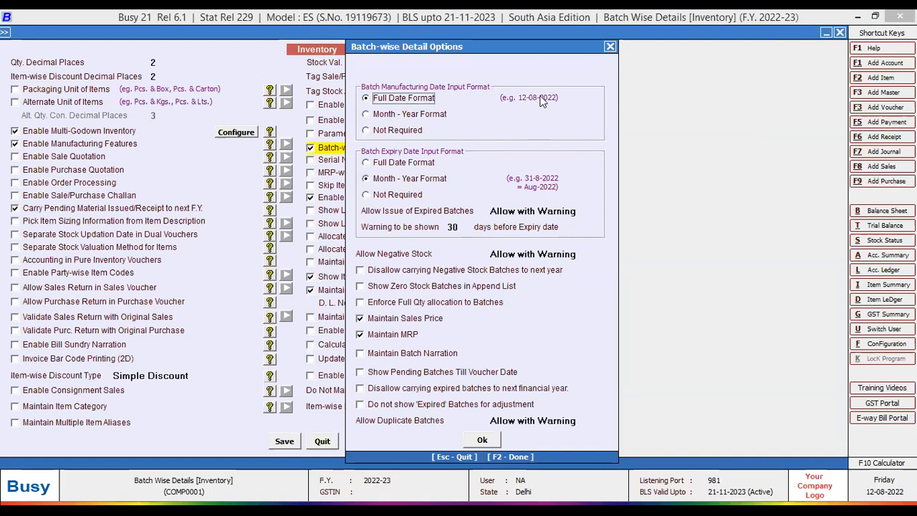
{"action": "left_click", "coordinate": [432, 119]}
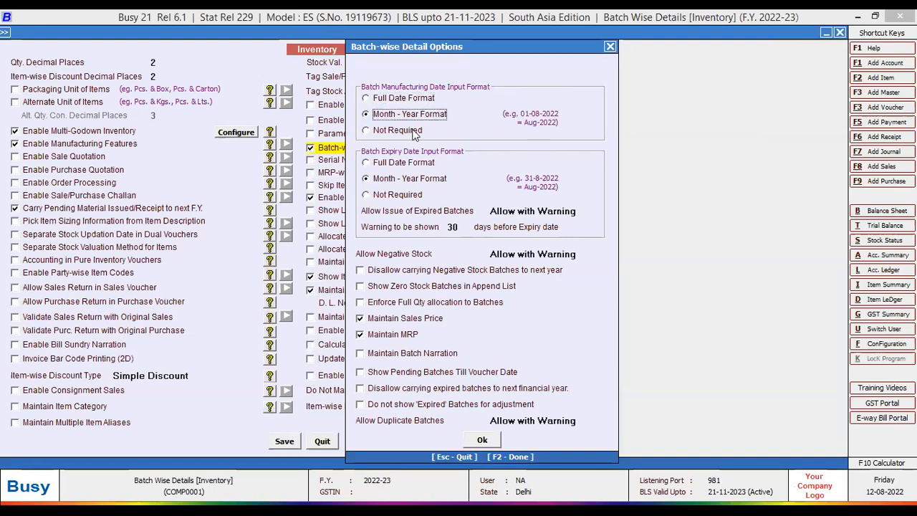
{"action": "left_click", "coordinate": [414, 134]}
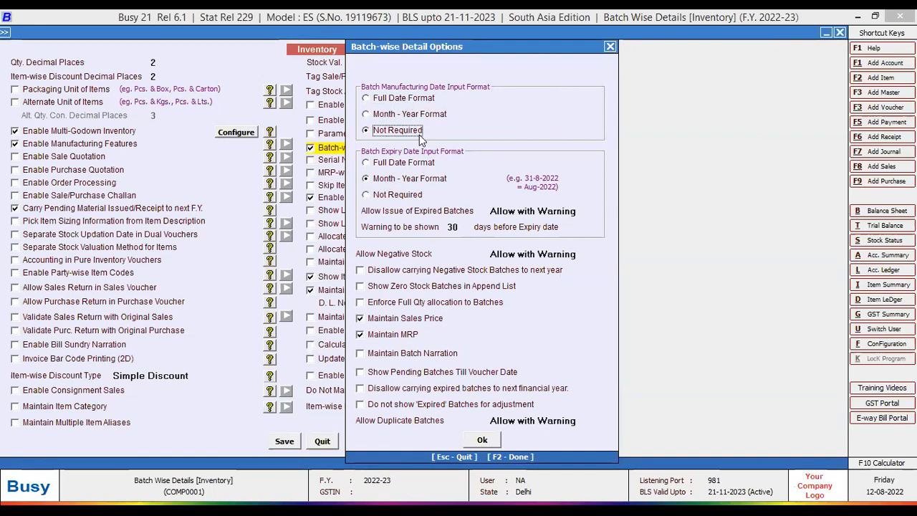
{"action": "left_click", "coordinate": [394, 199]}
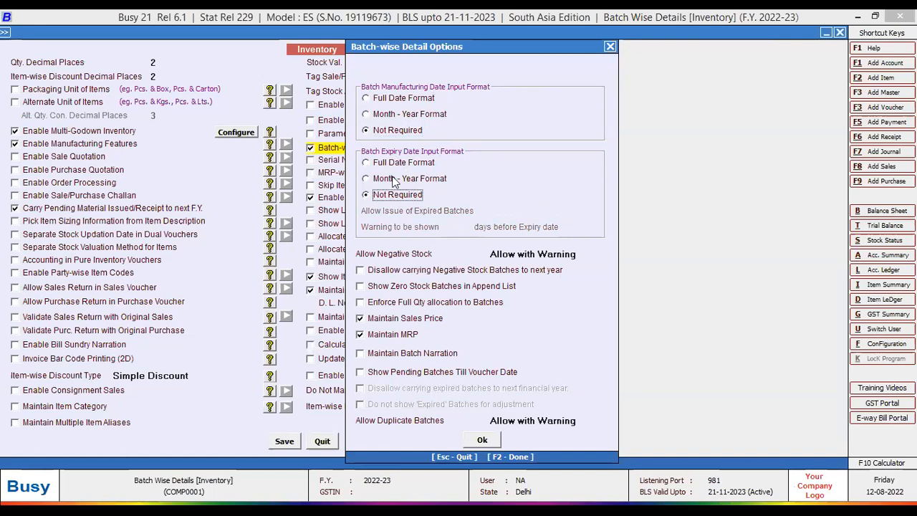
{"action": "left_click", "coordinate": [410, 114]}
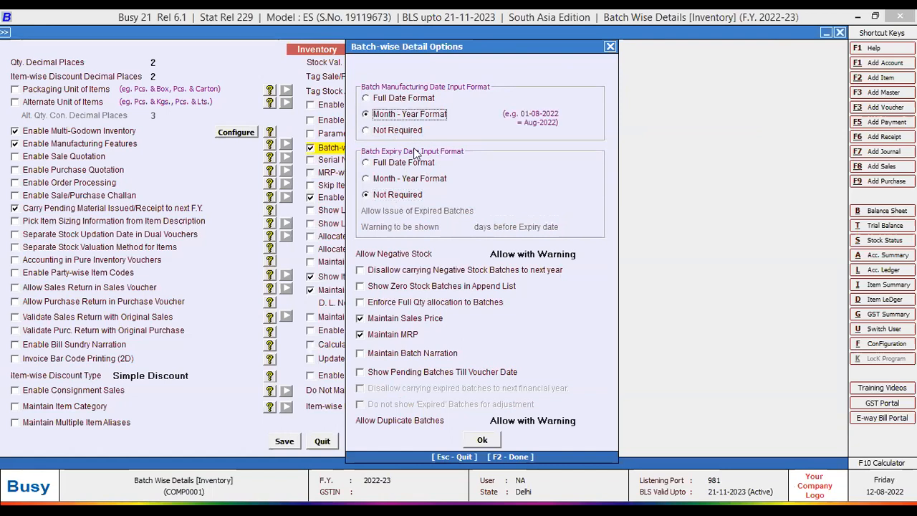
{"action": "left_click", "coordinate": [419, 179]}
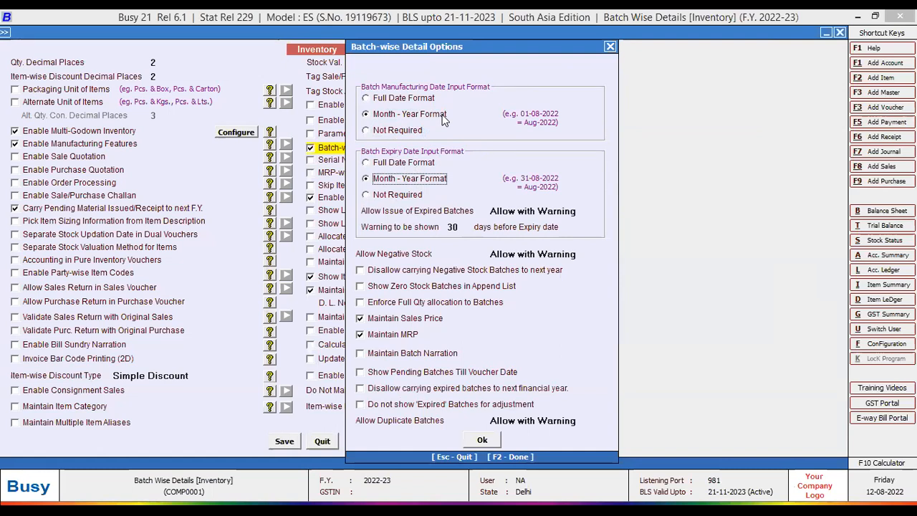
Try Allow for the issue of expired batches and restore Allow with Warning
{"action": "left_click", "coordinate": [517, 212]}
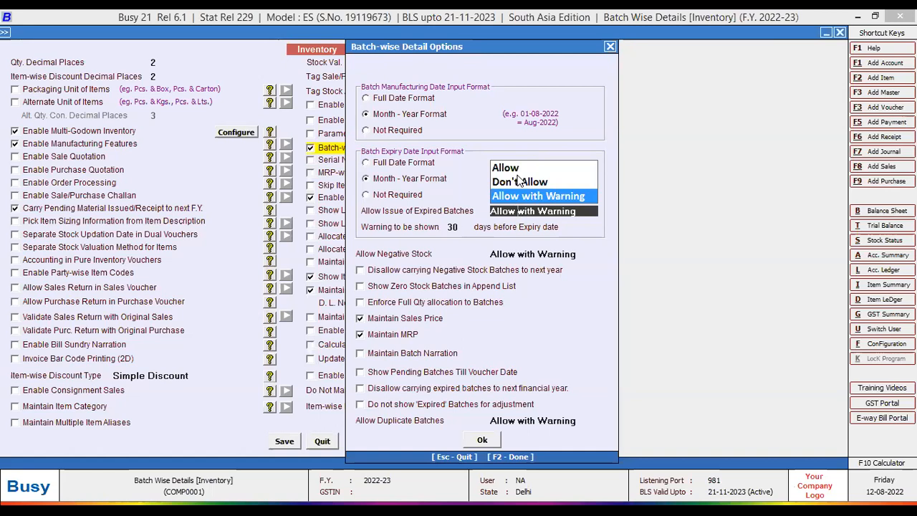
{"action": "left_click", "coordinate": [514, 170]}
{"action": "left_click", "coordinate": [529, 211]}
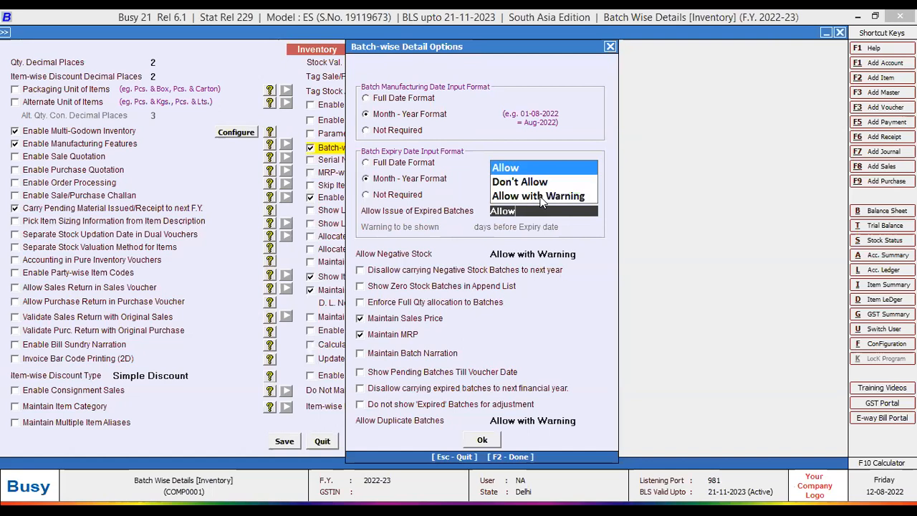
{"action": "left_click", "coordinate": [542, 197]}
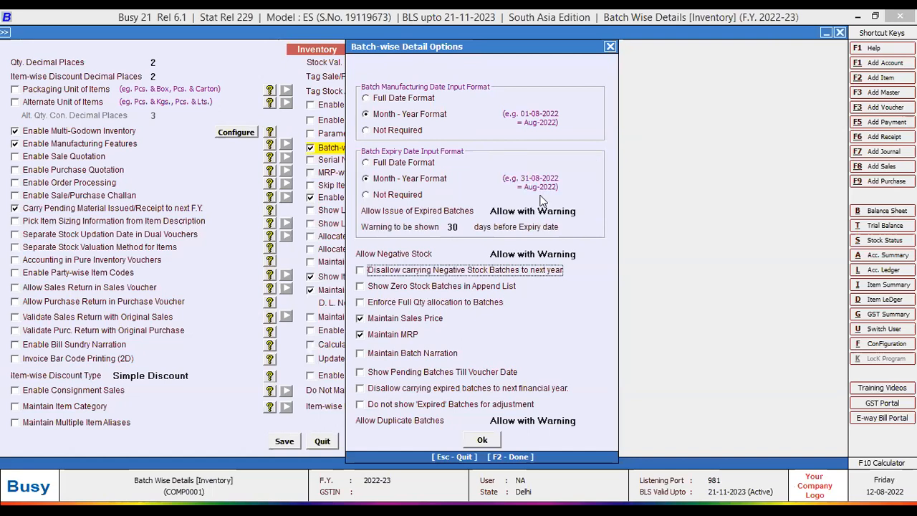
Examine the expiry warning days, the Allow Negative Stock choices and the option on carrying negative stock batches to next year
{"action": "left_click", "coordinate": [453, 229]}
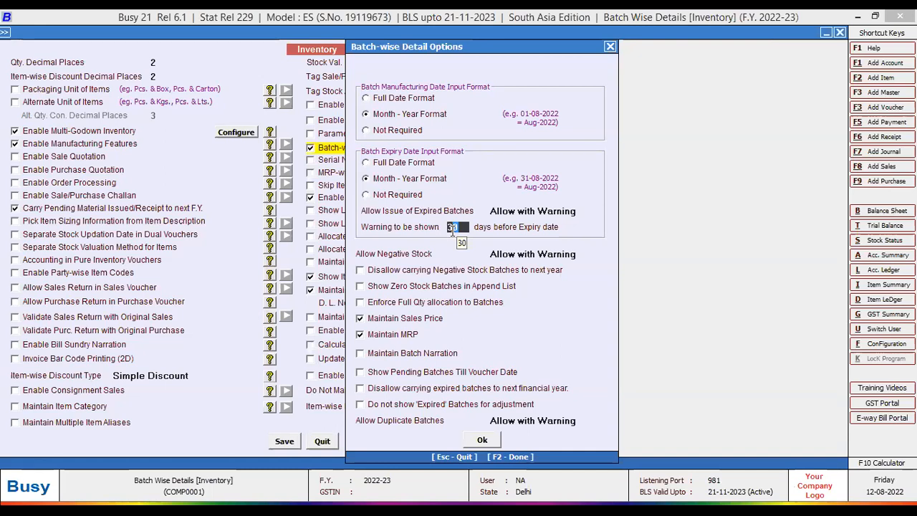
{"action": "left_click", "coordinate": [540, 255]}
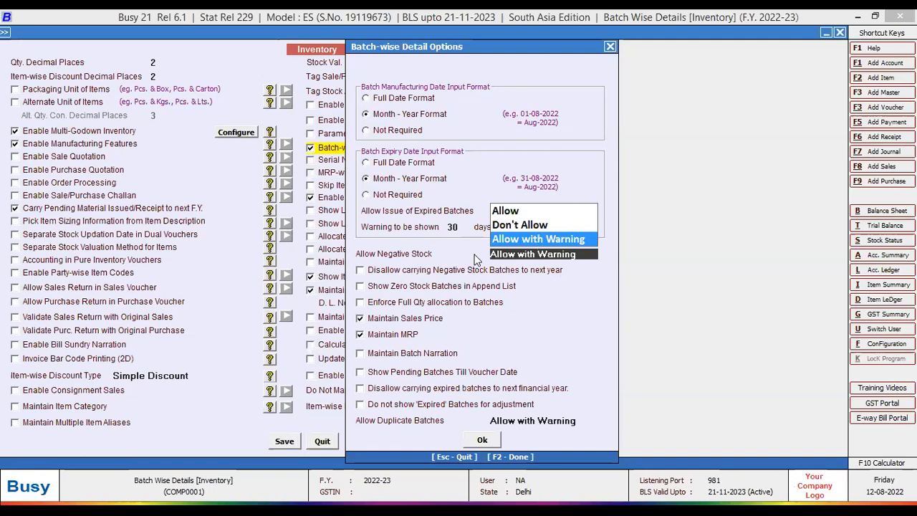
{"action": "left_click", "coordinate": [388, 272]}
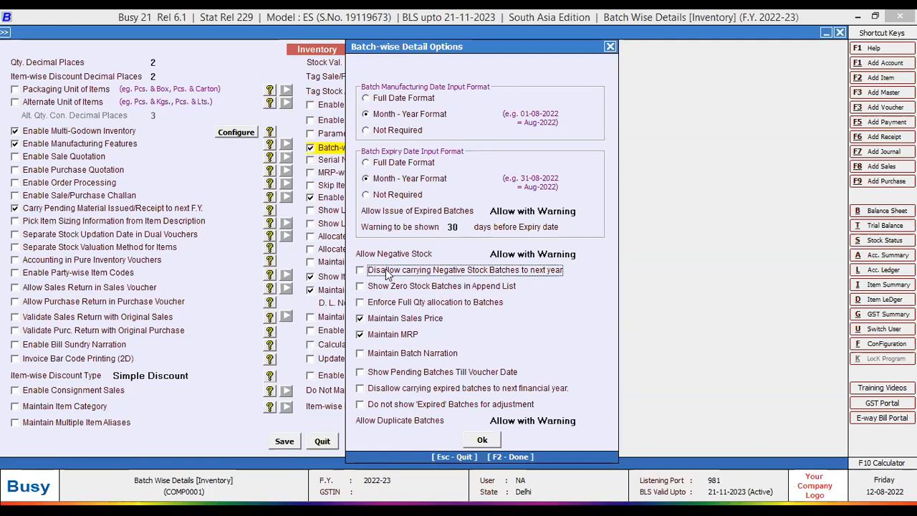
{"action": "left_click", "coordinate": [388, 275]}
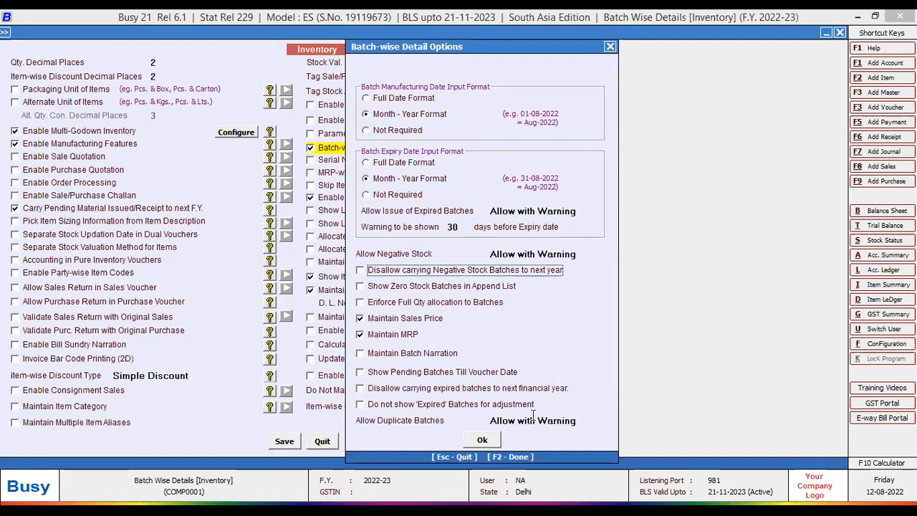
Set Allow Duplicate Batches to Allow with Warning, save the inventory options and leave the configuration
{"action": "left_click", "coordinate": [532, 420]}
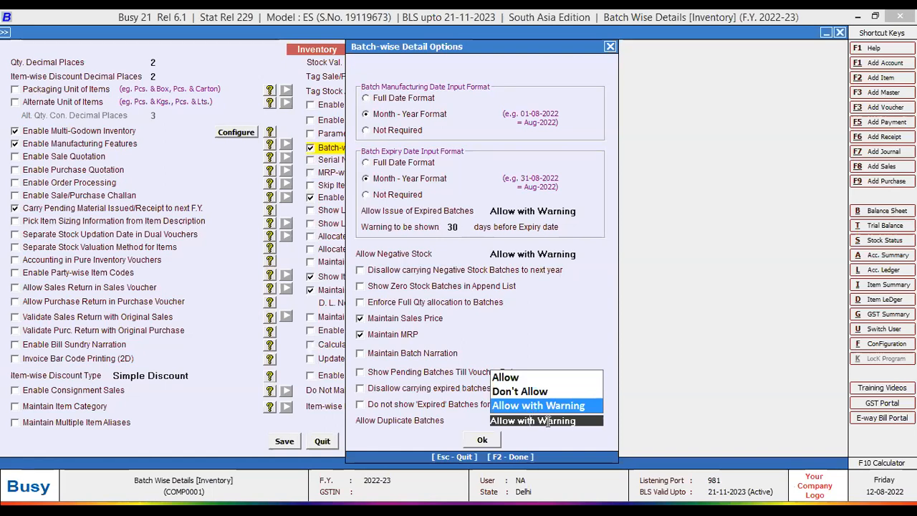
{"action": "left_click", "coordinate": [563, 407]}
{"action": "left_click", "coordinate": [484, 442]}
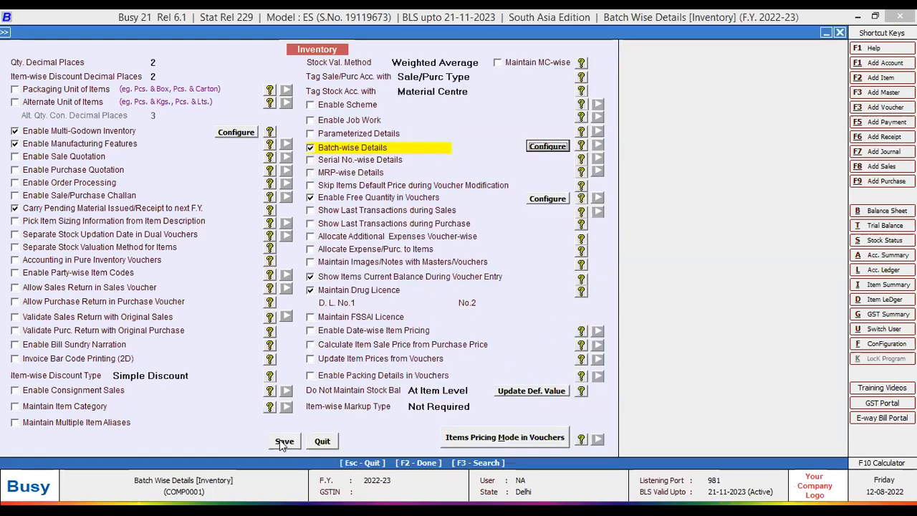
{"action": "left_click", "coordinate": [283, 441]}
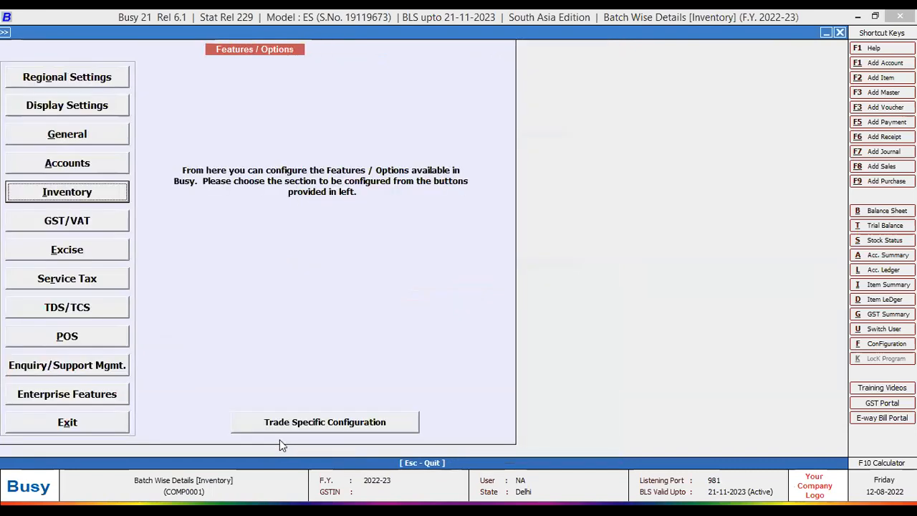
{"action": "key", "text": "Escape"}
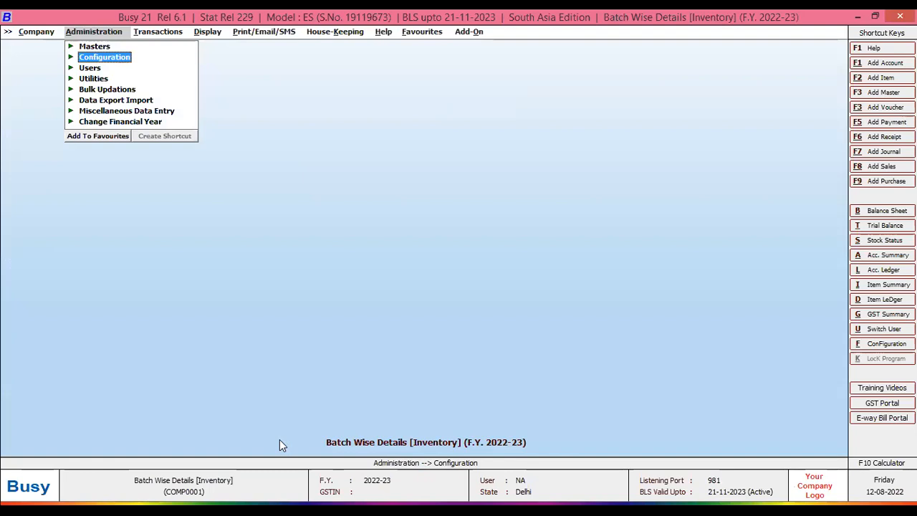
{"action": "key", "text": "Right"}
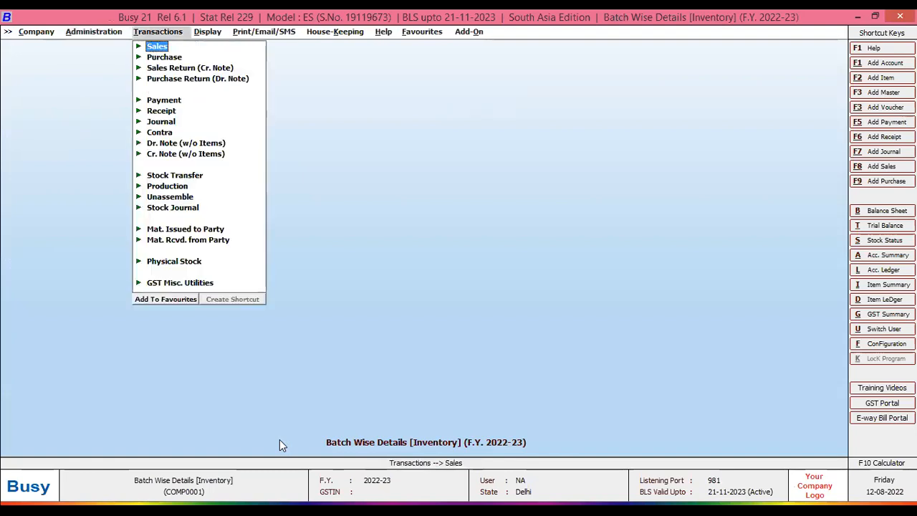
{"action": "key", "text": "Down"}
{"action": "key", "text": "Return"}
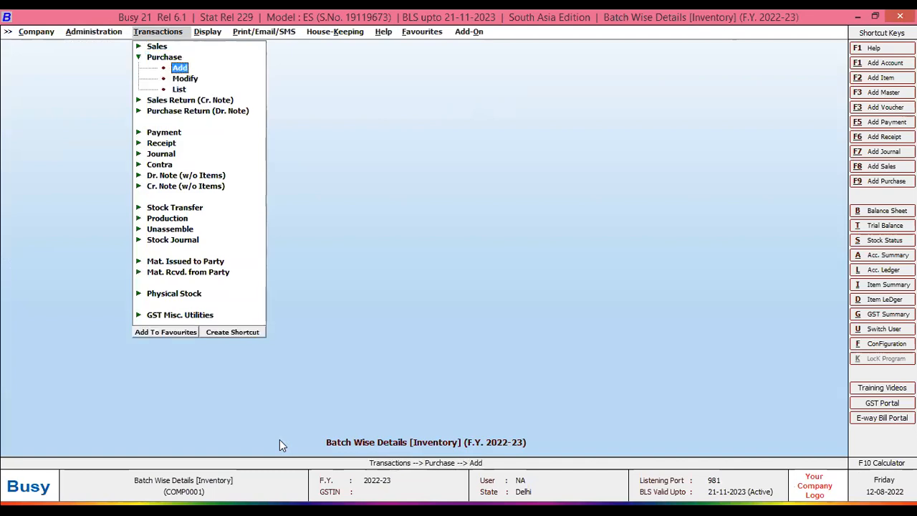
{"action": "key", "text": "Return"}
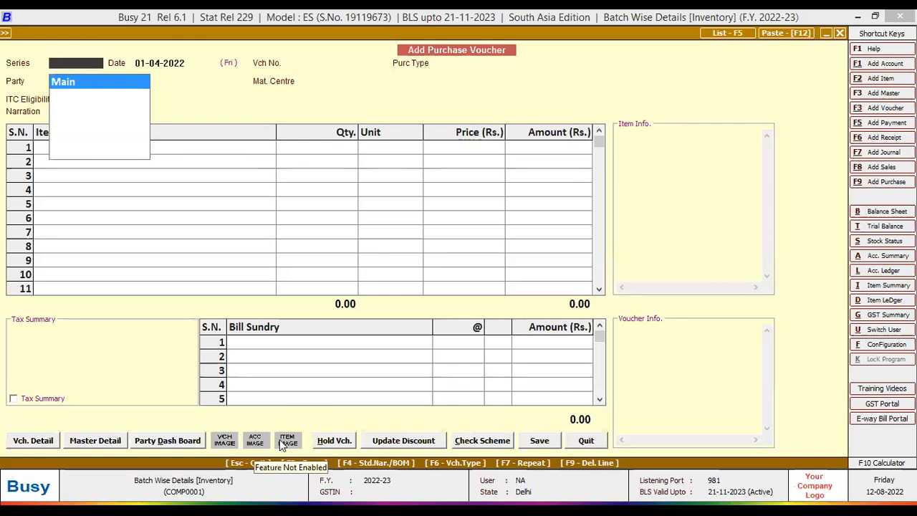
{"action": "key", "text": "Escape"}
Open the item master of Dolo - 500 for modification
{"action": "key", "text": "Up"}
{"action": "key", "text": "Return"}
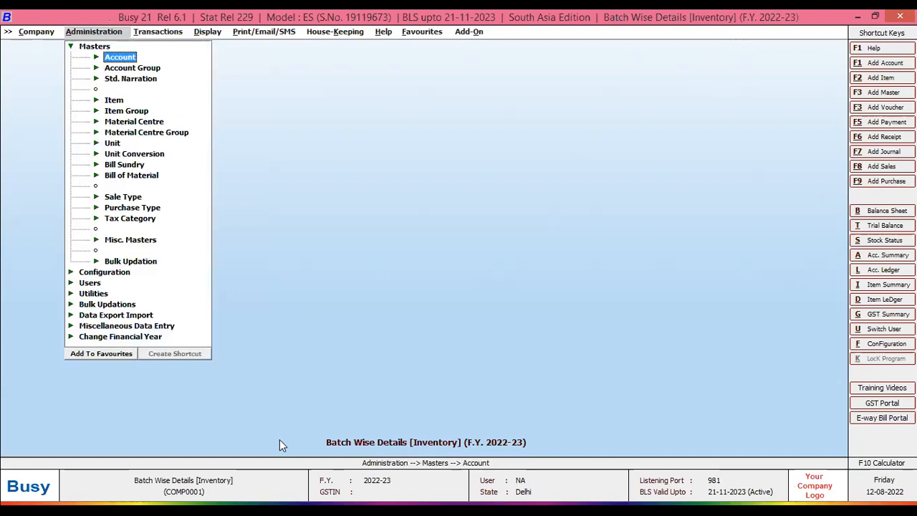
{"action": "key", "text": "Down"}
{"action": "key", "text": "Down"}
{"action": "key", "text": "Down"}
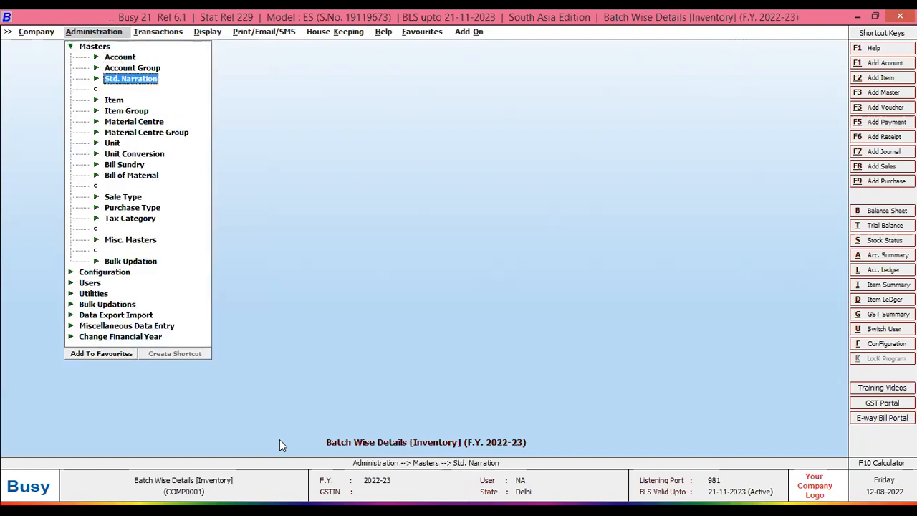
{"action": "key", "text": "Return"}
{"action": "key", "text": "Down"}
{"action": "key", "text": "Return"}
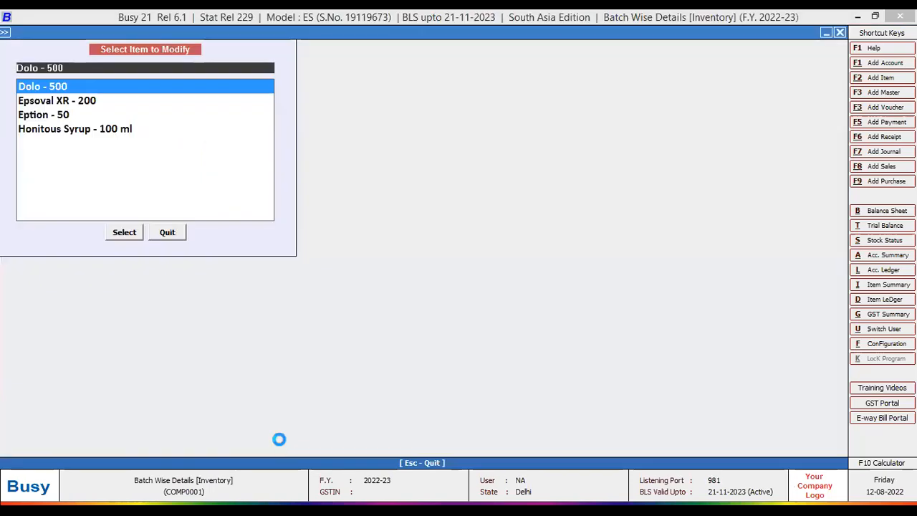
{"action": "key", "text": "Return"}
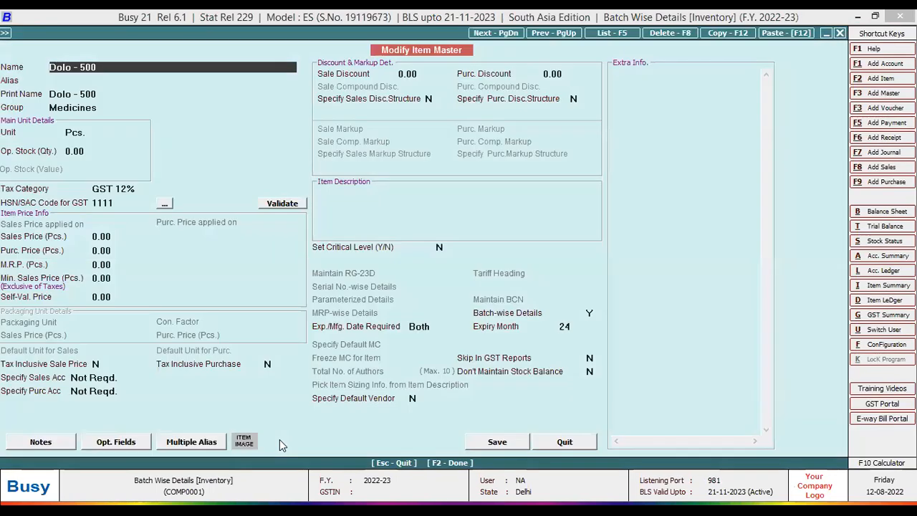
Go through the main details of the Dolo - 500 item master and examine its Batch-wise Details setting
{"action": "key", "text": "Return"}
{"action": "key", "text": "Return"}
{"action": "key", "text": "Return"}
{"action": "key", "text": "Return"}
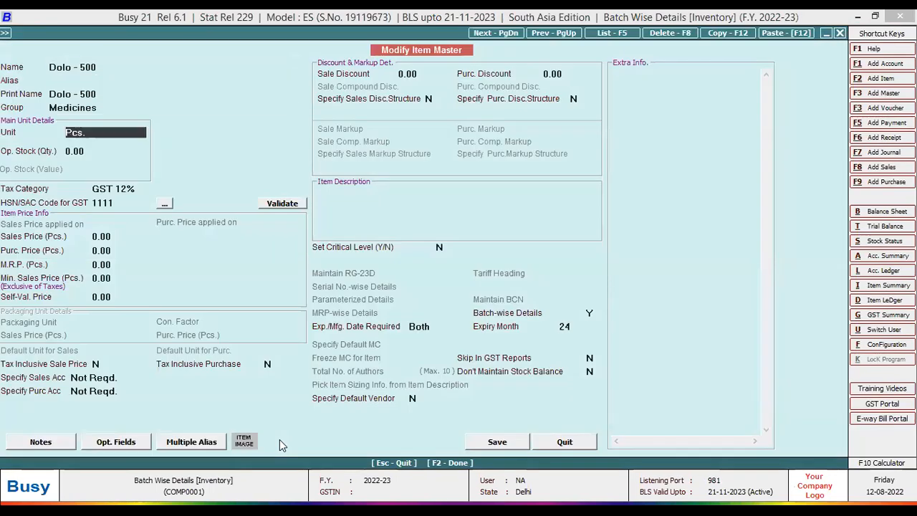
{"action": "key", "text": "Return"}
{"action": "key", "text": "Return"}
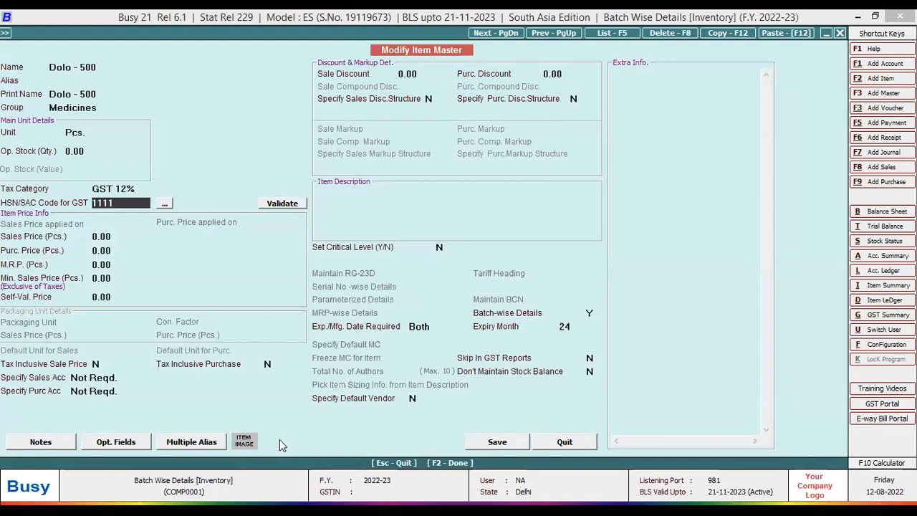
{"action": "left_click", "coordinate": [589, 312]}
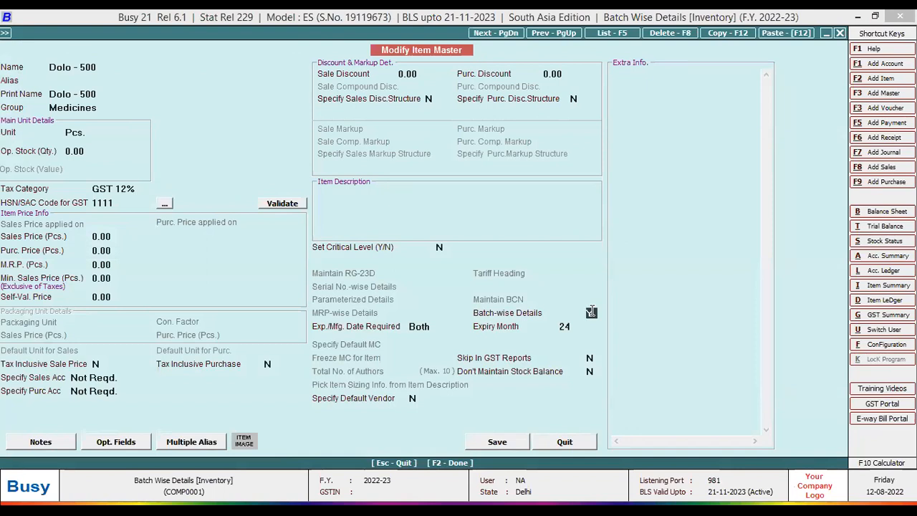
{"action": "key", "text": "Return"}
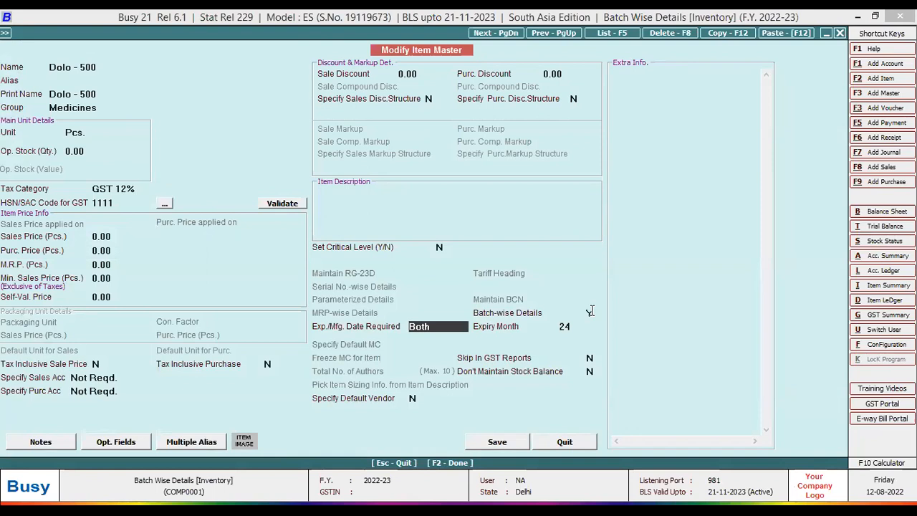
Keep Exp./Mfg. Date Required as Both and the expiry month at 24, and save the Dolo - 500 item master
{"action": "key", "text": "space"}
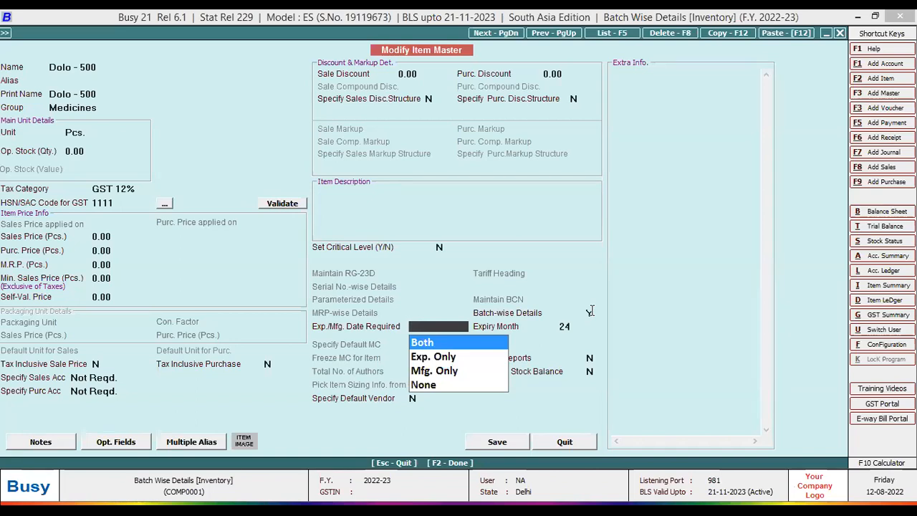
{"action": "key", "text": "Return"}
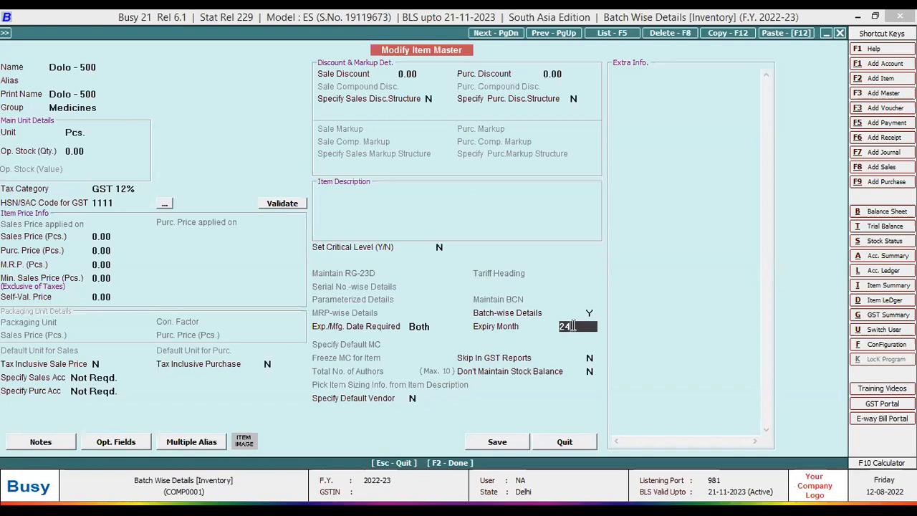
{"action": "key", "text": "Return"}
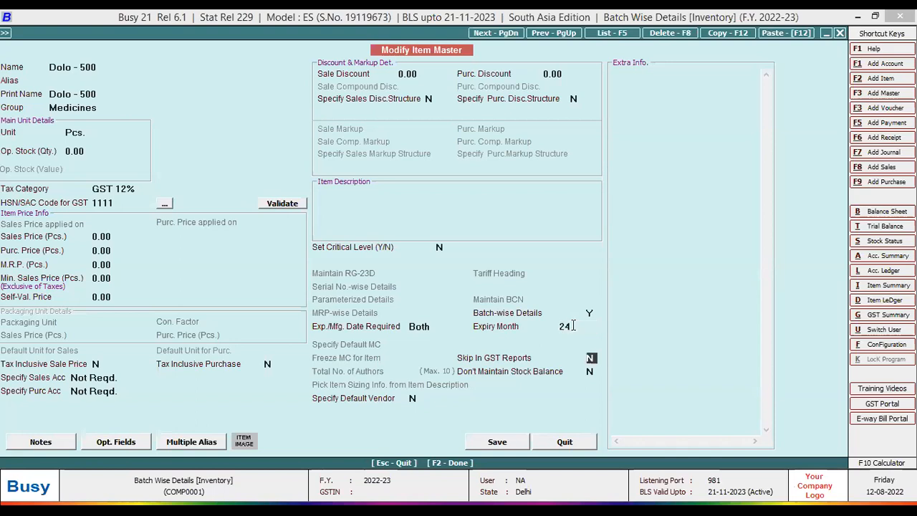
{"action": "left_click", "coordinate": [497, 443]}
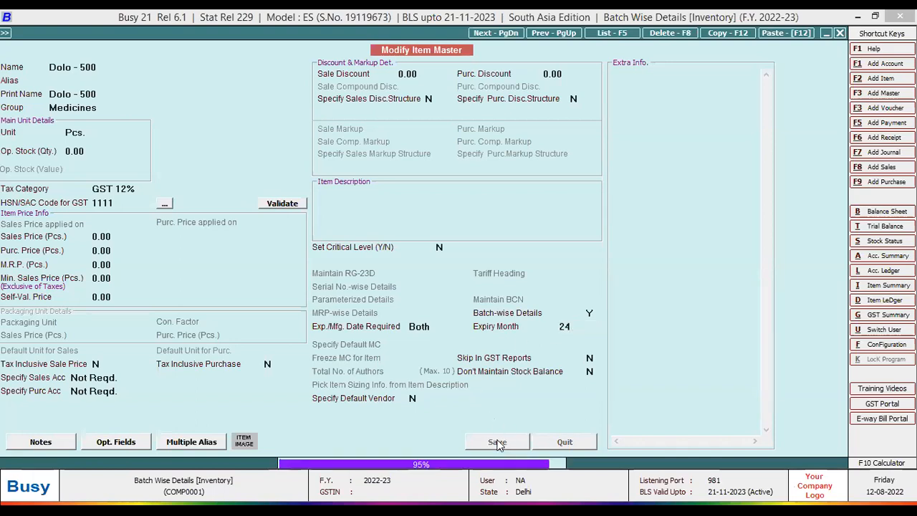
{"action": "key", "text": "Escape"}
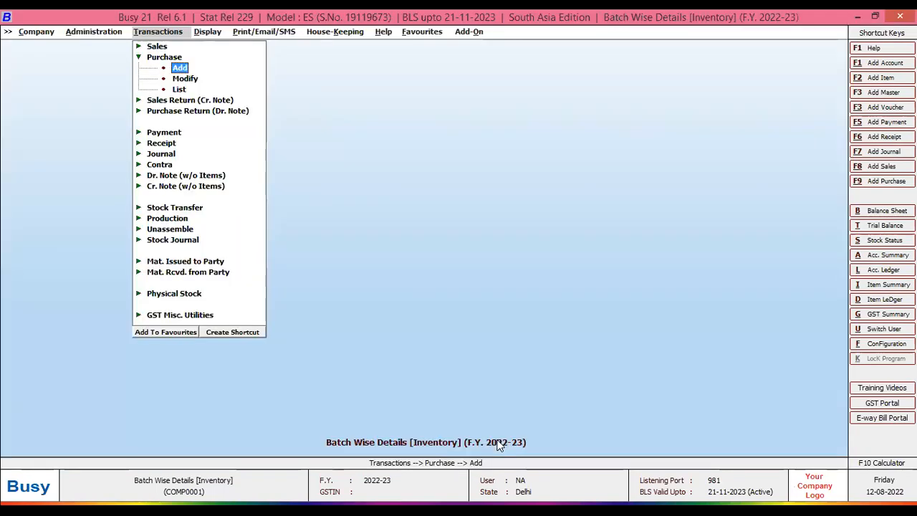
Start a new purchase voucher in the Main series dated 01-04-2022 with voucher number 012
{"action": "key", "text": "Return"}
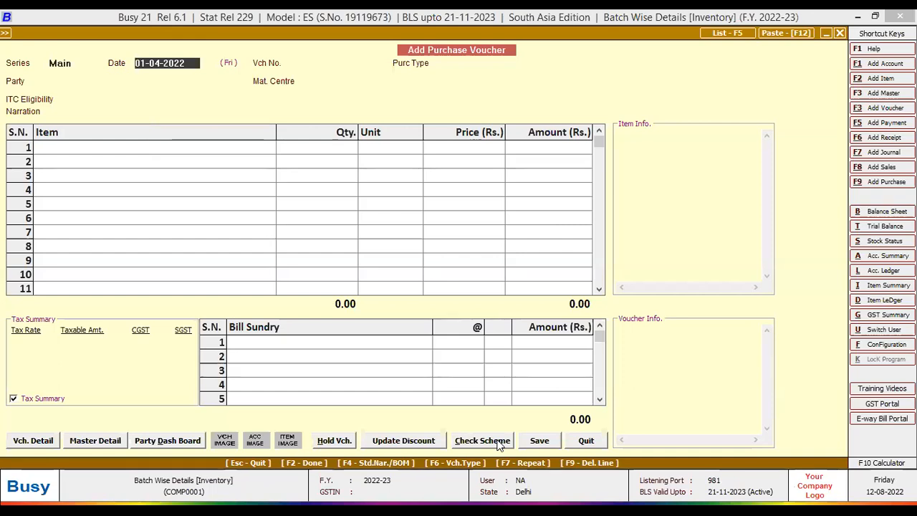
{"action": "key", "text": "Return"}
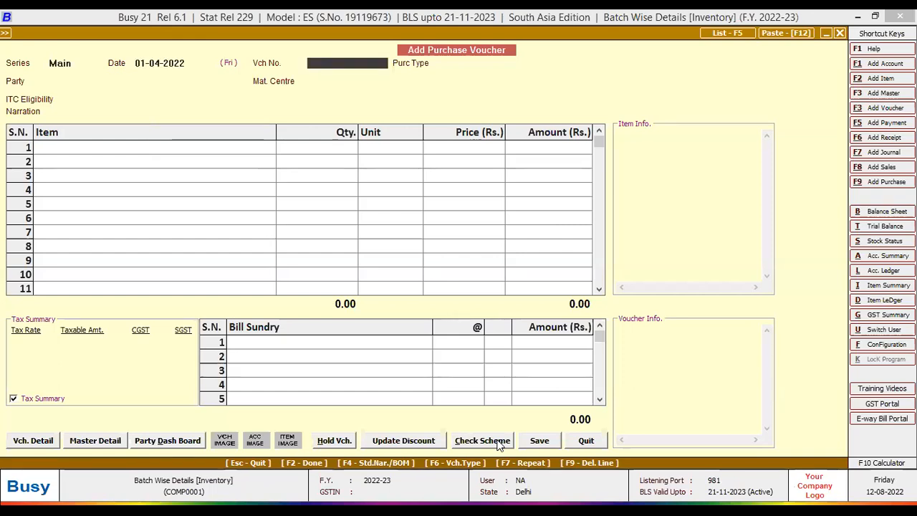
{"action": "type", "text": "012"}
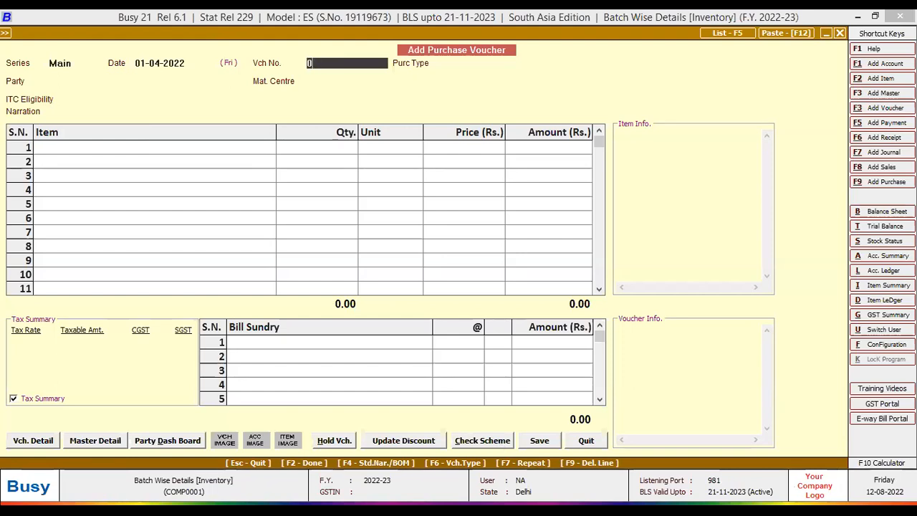
{"action": "key", "text": "Return"}
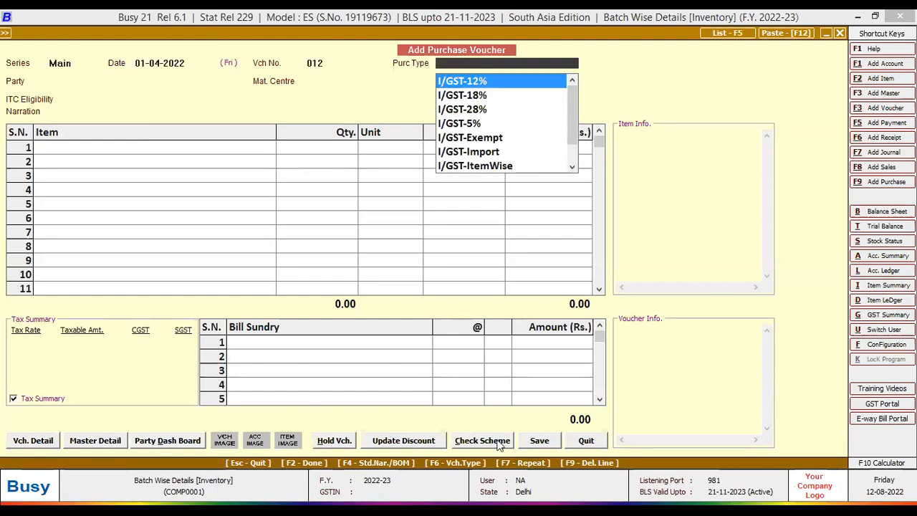
Set the voucher's purchase type to L/GST-ItemWise
{"action": "key", "text": "l"}
{"action": "key", "text": "Down"}
{"action": "key", "text": "Down"}
{"action": "key", "text": "Down"}
{"action": "key", "text": "Down"}
{"action": "key", "text": "Down"}
{"action": "key", "text": "Down"}
{"action": "key", "text": "Up"}
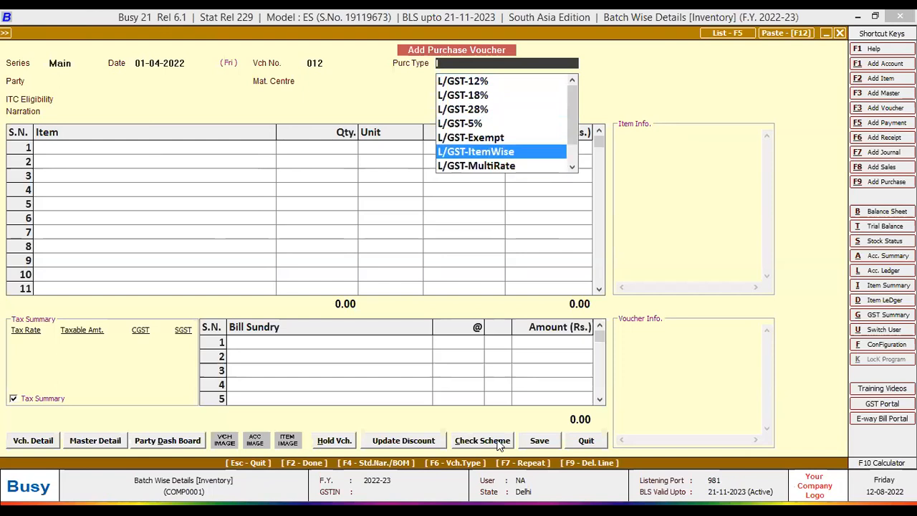
{"action": "key", "text": "Return"}
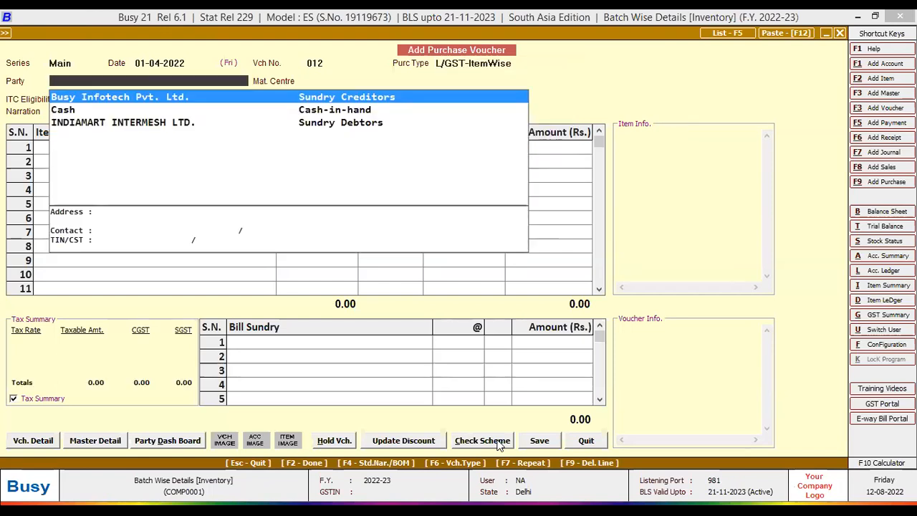
Choose Busy Infotech Pvt. Ltd. as party, Main Store as material centre and Input Goods/Services as ITC eligibility
{"action": "key", "text": "Return"}
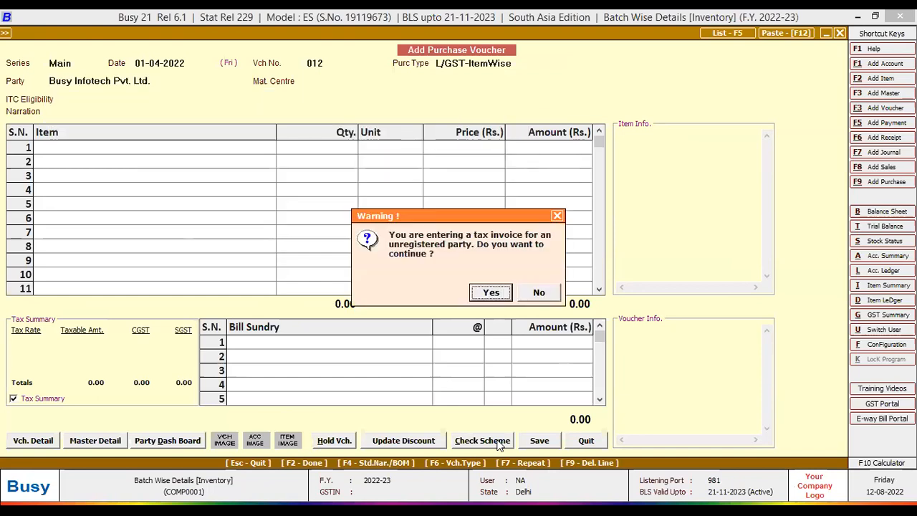
{"action": "key", "text": "Return"}
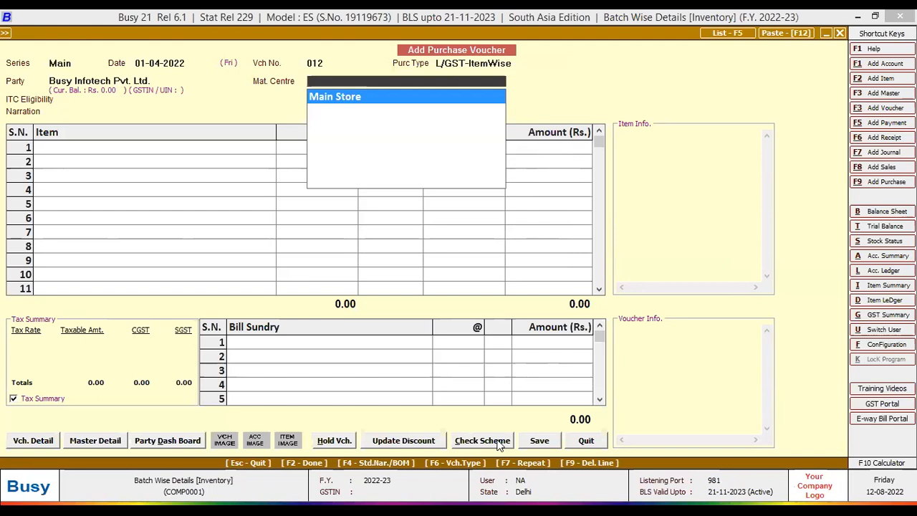
{"action": "key", "text": "Return"}
{"action": "key", "text": "Return"}
{"action": "key", "text": "Return"}
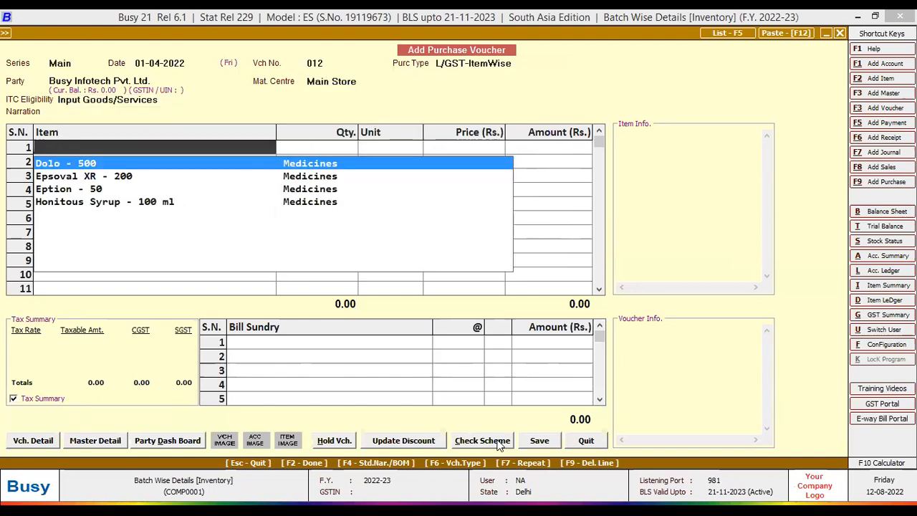
Add Dolo - 500 as the first purchase item with a quantity of 10 Pcs. and bring up its batch details
{"action": "key", "text": "Return"}
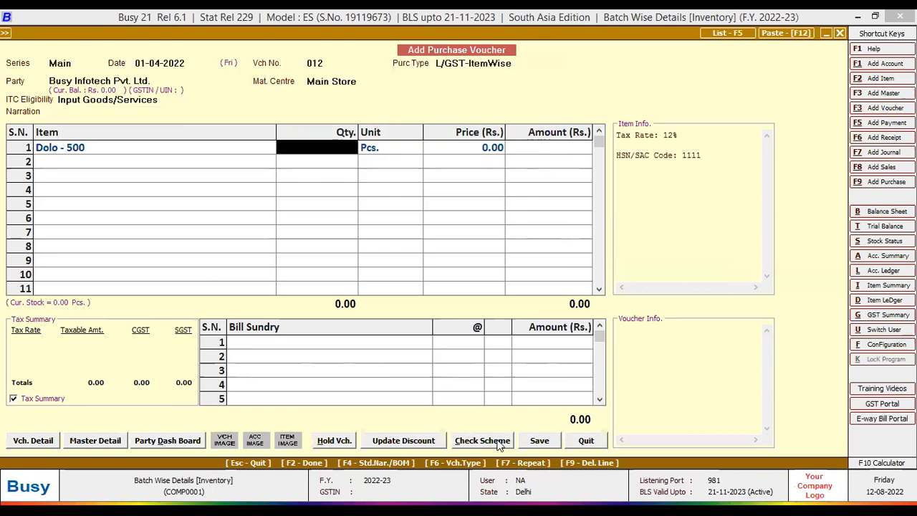
{"action": "type", "text": "10"}
{"action": "key", "text": "Return"}
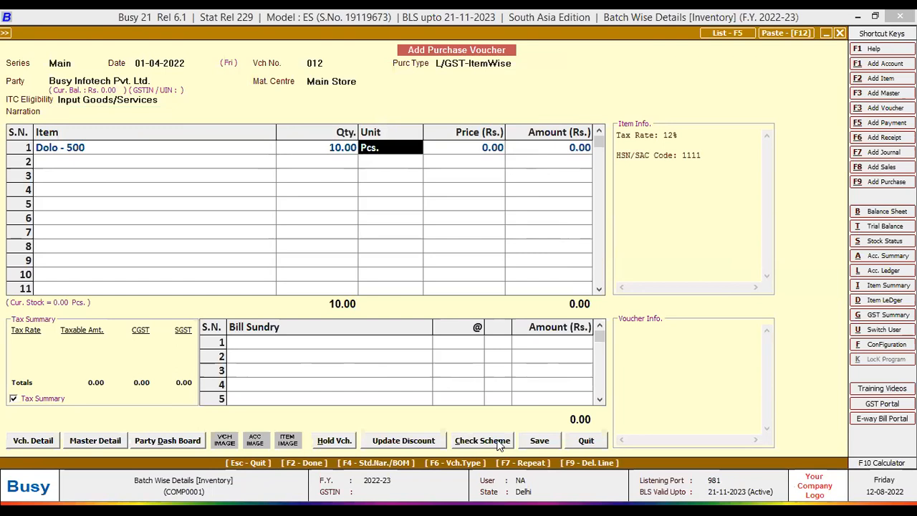
{"action": "key", "text": "Return"}
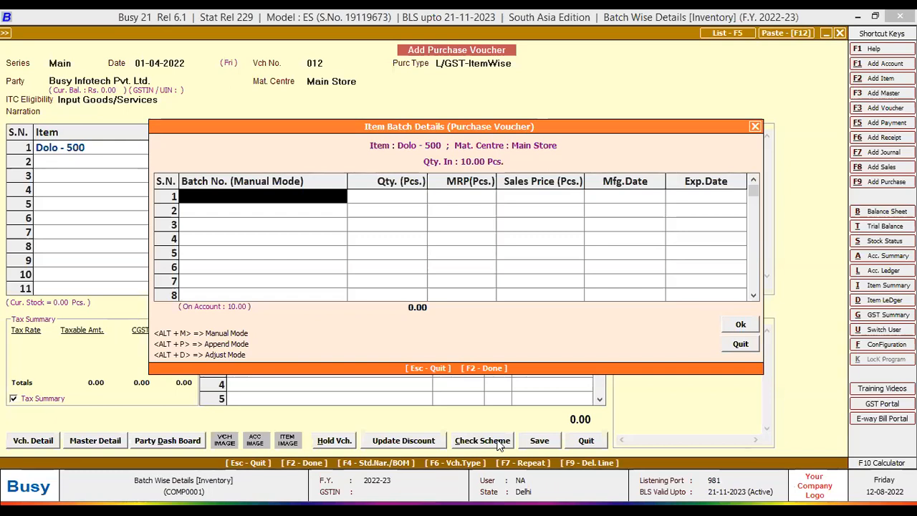
Enter batch D-01 for all 10 Pcs. with MRP 150 and sales price 145, keeping manufacturing date Apr-2022 and expiry Mar-2024
{"action": "type", "text": "d-01"}
{"action": "key", "text": "Return"}
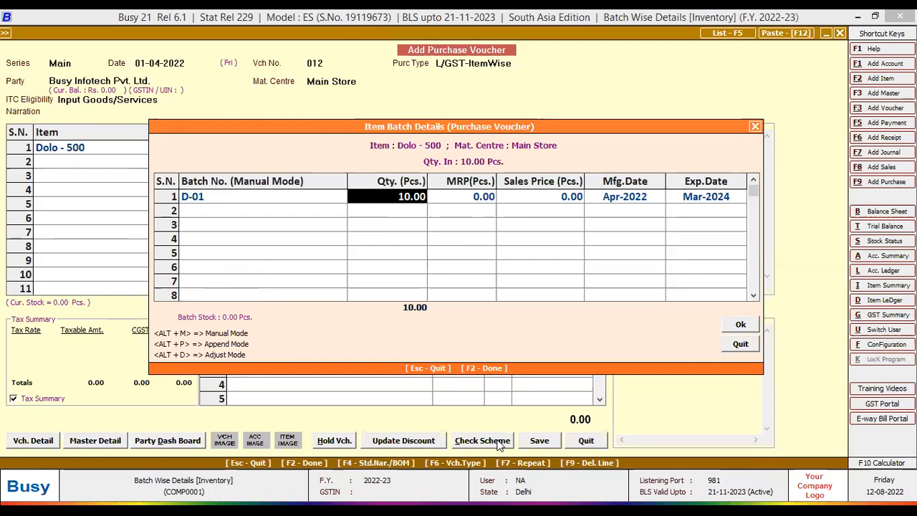
{"action": "key", "text": "Return"}
{"action": "type", "text": "150"}
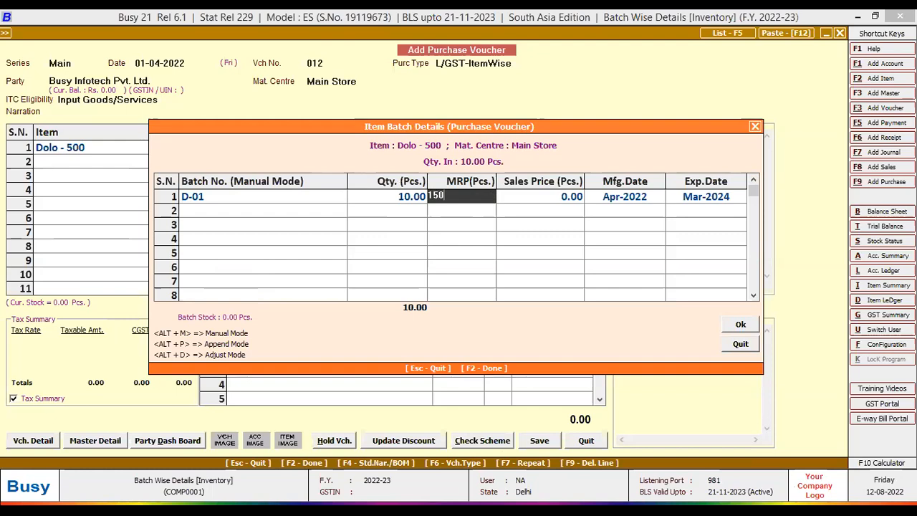
{"action": "key", "text": "Return"}
{"action": "type", "text": "1"}
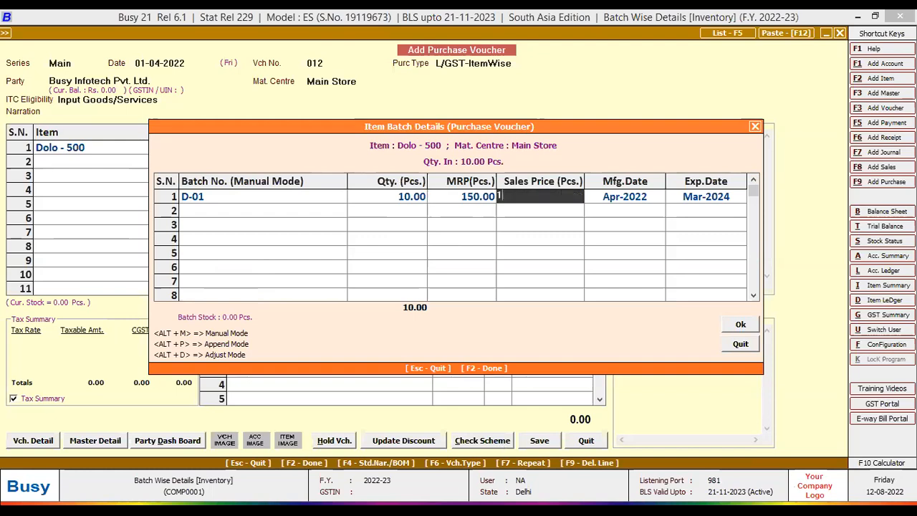
{"action": "type", "text": "45"}
{"action": "key", "text": "Return"}
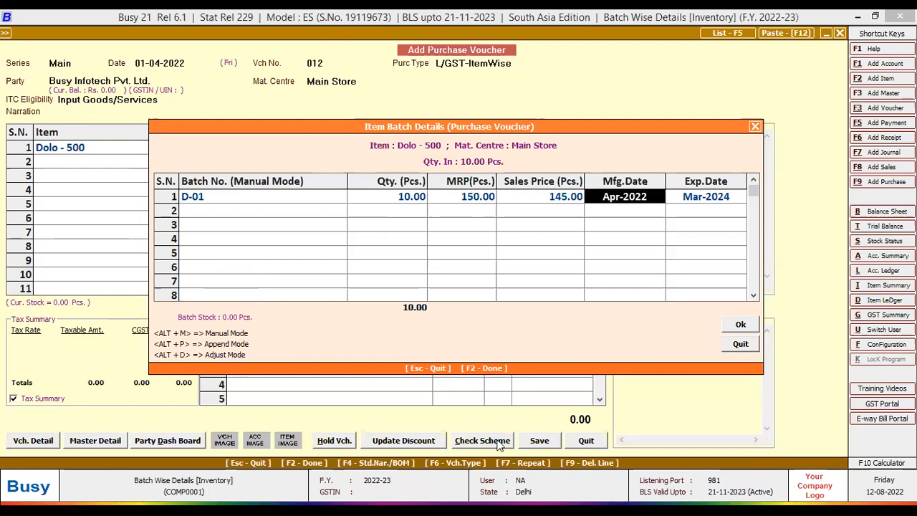
{"action": "left_click", "coordinate": [696, 200]}
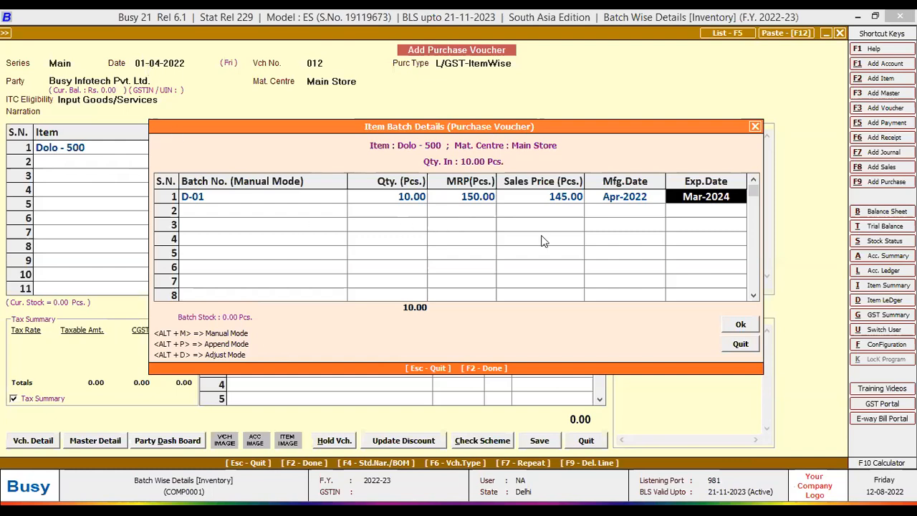
{"action": "left_click", "coordinate": [742, 325]}
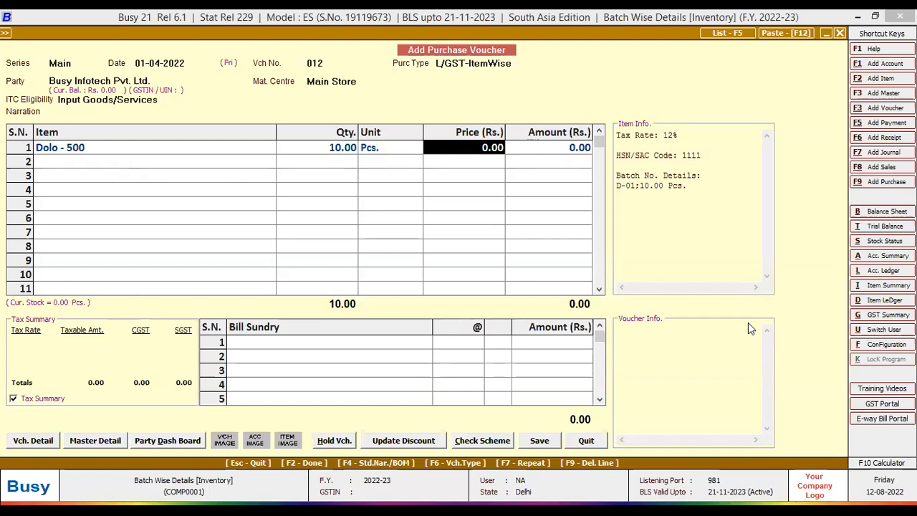
Set the purchase price of Dolo - 500 to 123 and accept its item-wise GST details
{"action": "type", "text": "14"}
{"action": "key", "text": "BackSpace"}
{"action": "key", "text": "BackSpace"}
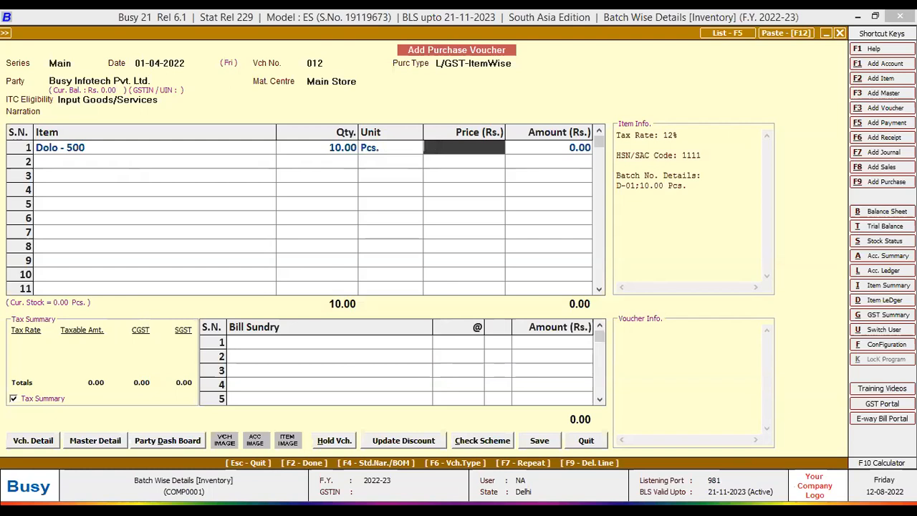
{"action": "type", "text": "123"}
{"action": "key", "text": "Return"}
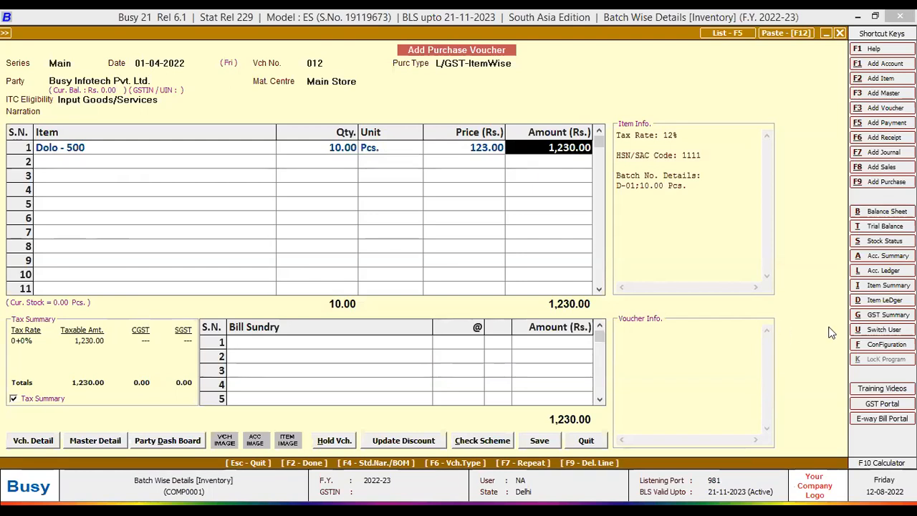
{"action": "key", "text": "Return"}
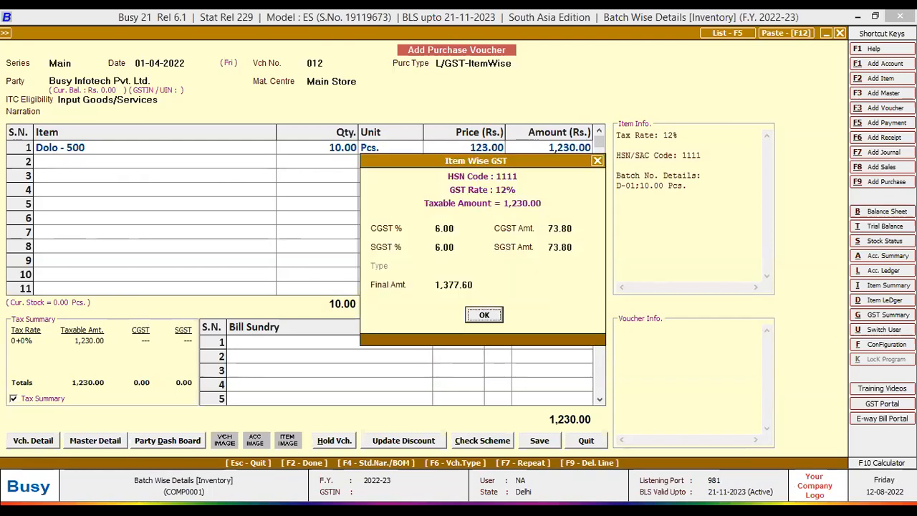
{"action": "key", "text": "Return"}
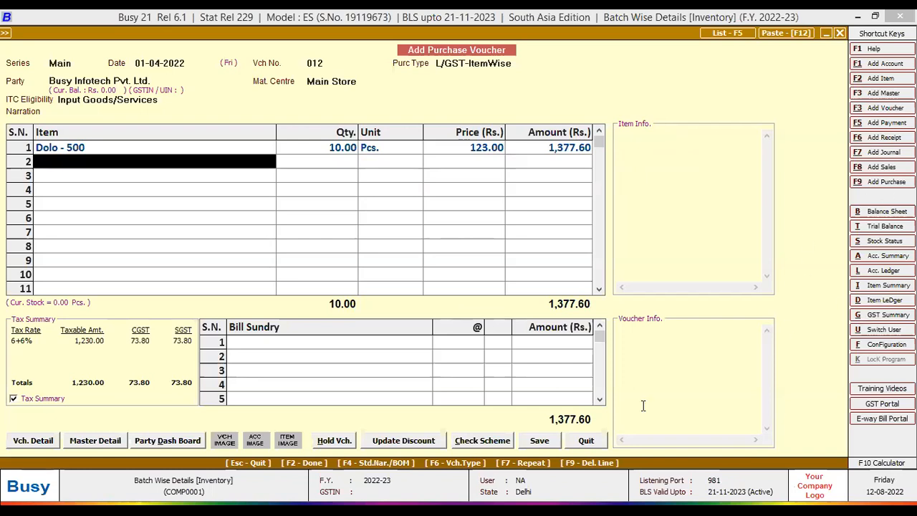
Save the purchase voucher with its GST reporting details and leave purchase entry
{"action": "left_click", "coordinate": [540, 440]}
{"action": "left_click", "coordinate": [496, 301]}
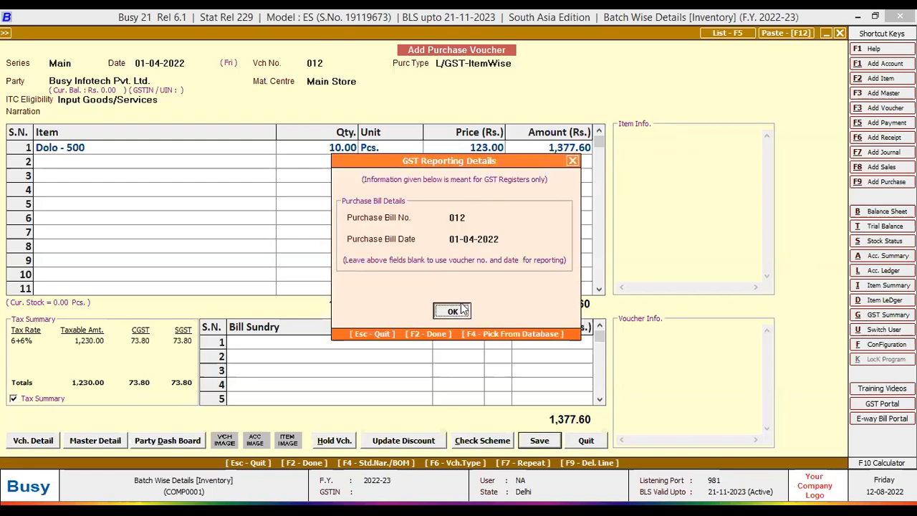
{"action": "left_click", "coordinate": [453, 310]}
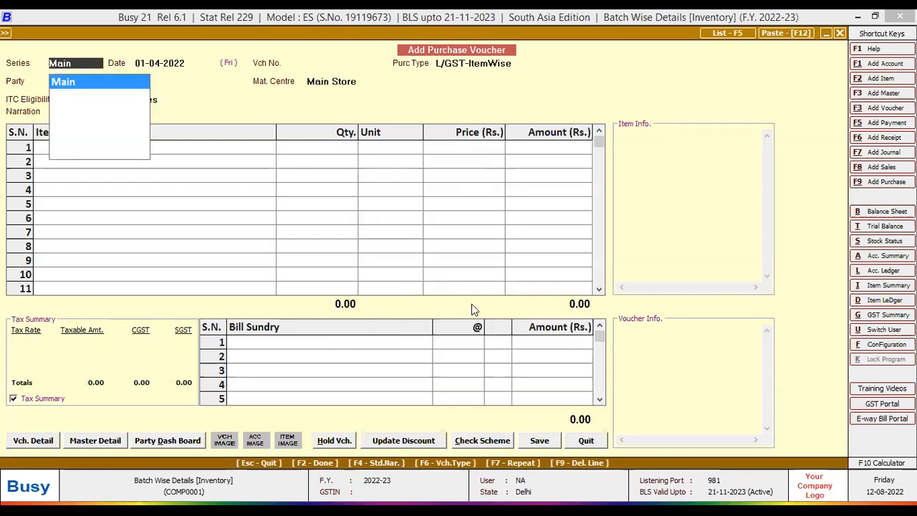
{"action": "key", "text": "Return"}
{"action": "key", "text": "Escape"}
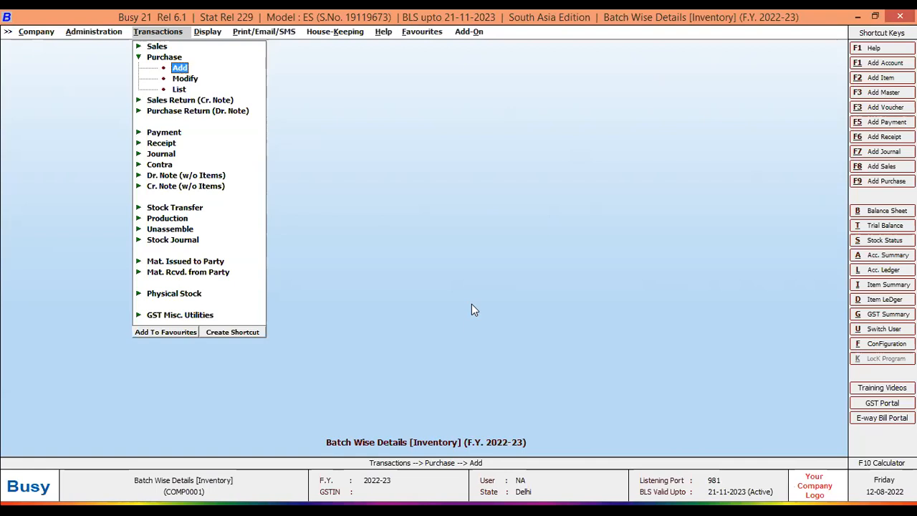
Open the POS voucher configuration for the POS series of the Sales voucher type
{"action": "key", "text": "Left"}
{"action": "key", "text": "Escape"}
{"action": "key", "text": "Escape"}
{"action": "key", "text": "Down"}
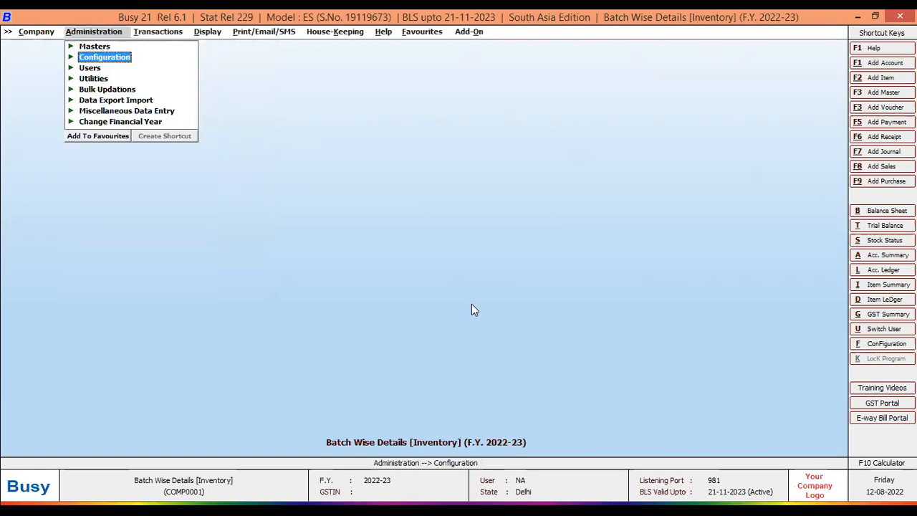
{"action": "key", "text": "Return"}
{"action": "key", "text": "Down"}
{"action": "key", "text": "Return"}
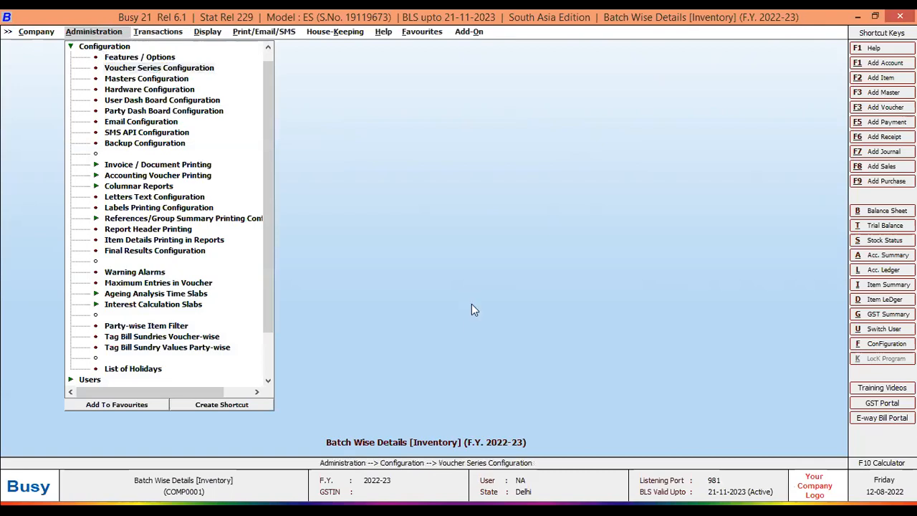
{"action": "key", "text": "Down"}
{"action": "key", "text": "Down"}
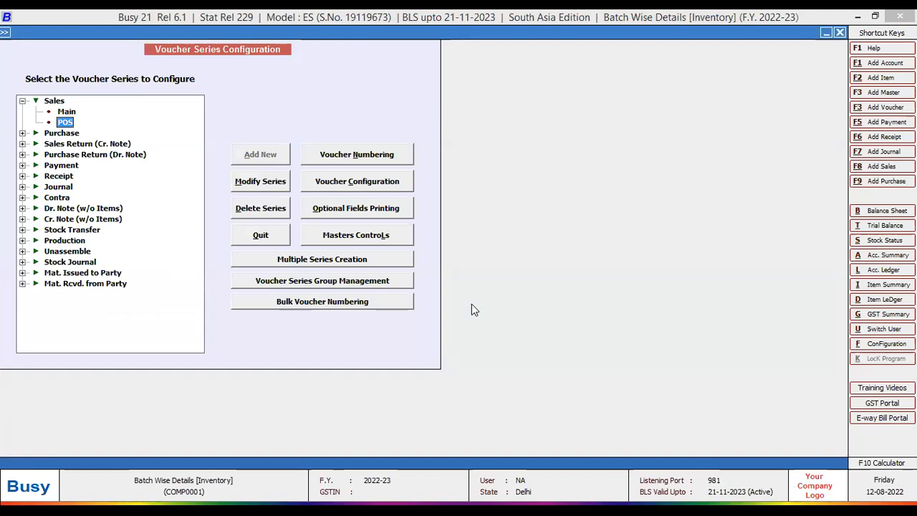
{"action": "left_click", "coordinate": [393, 183]}
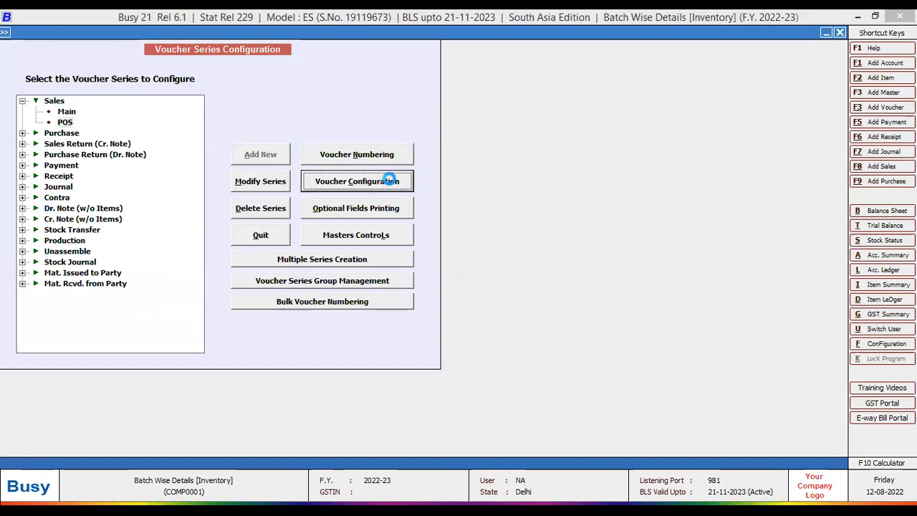
{"action": "left_click", "coordinate": [442, 424]}
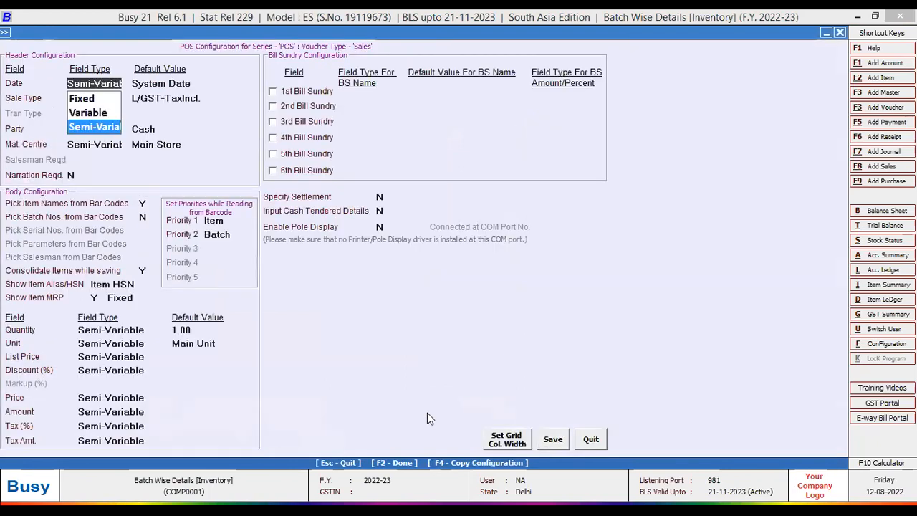
Enable picking batch numbers from bar codes, with Batch as reading priority 1 and Item as priority 2, and save the POS configuration
{"action": "left_click", "coordinate": [146, 216]}
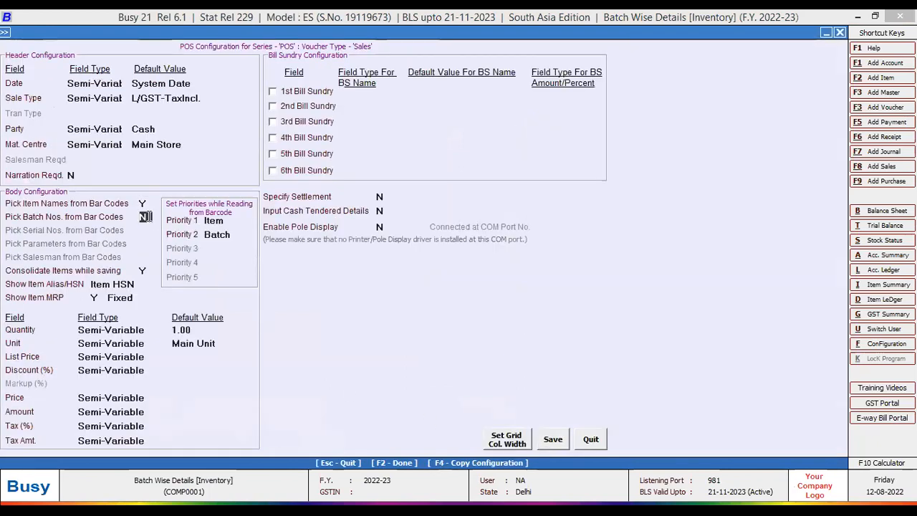
{"action": "type", "text": "Y"}
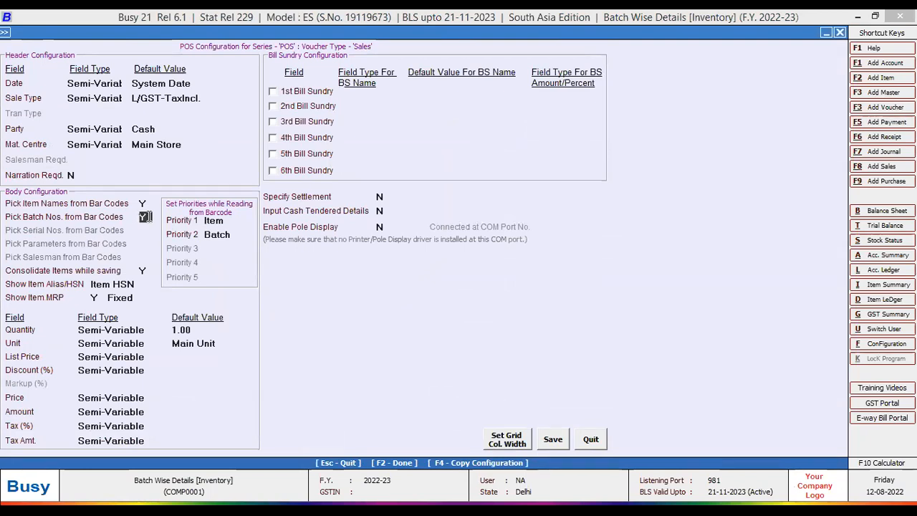
{"action": "left_click", "coordinate": [238, 217]}
{"action": "key", "text": "Down"}
{"action": "key", "text": "Return"}
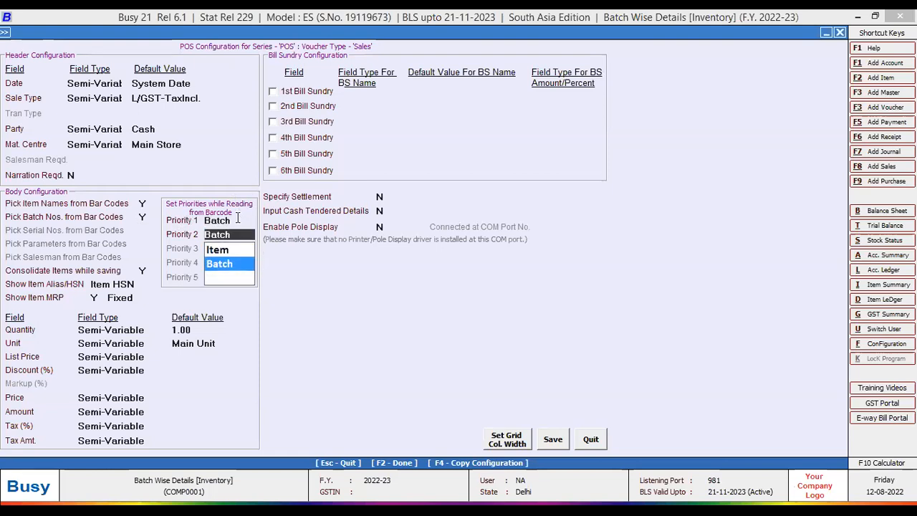
{"action": "key", "text": "Up"}
{"action": "key", "text": "Return"}
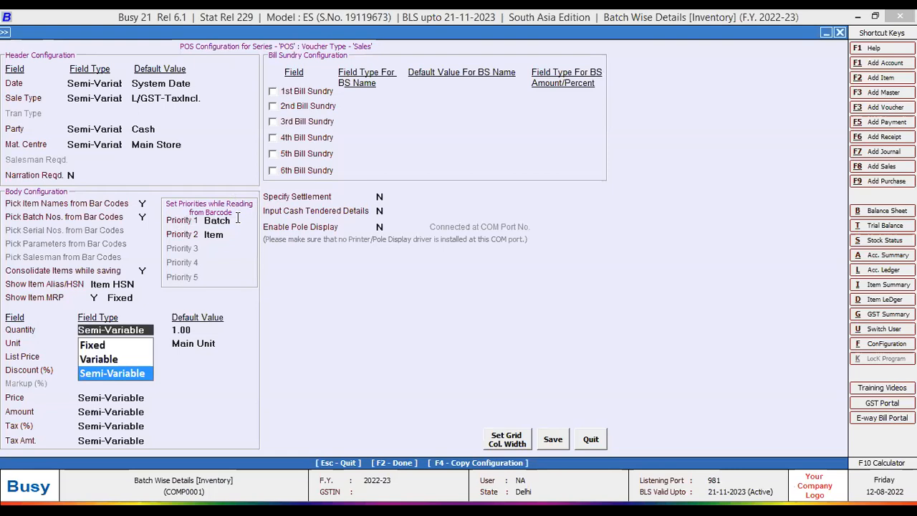
{"action": "left_click", "coordinate": [554, 440]}
{"action": "left_click", "coordinate": [539, 420]}
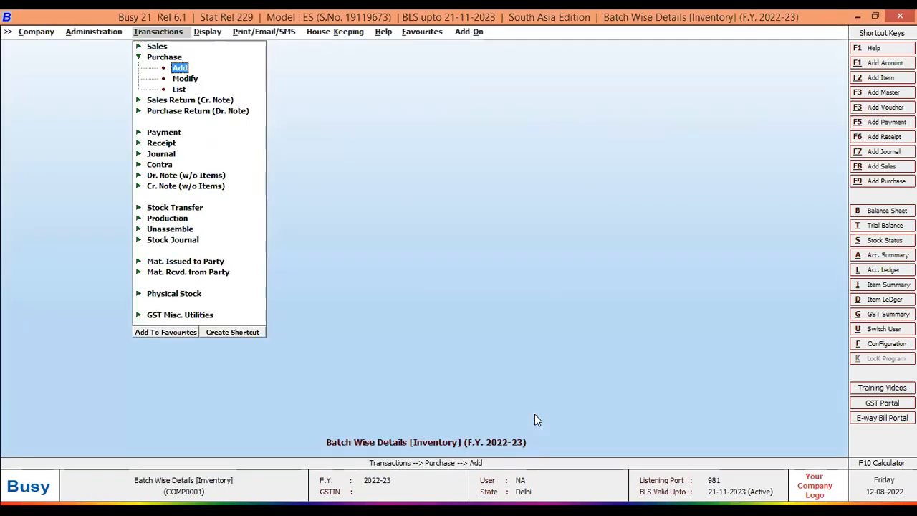
Start a new sales voucher in Standard data entry mode with the Main series
{"action": "key", "text": "Up"}
{"action": "key", "text": "Up"}
{"action": "key", "text": "Return"}
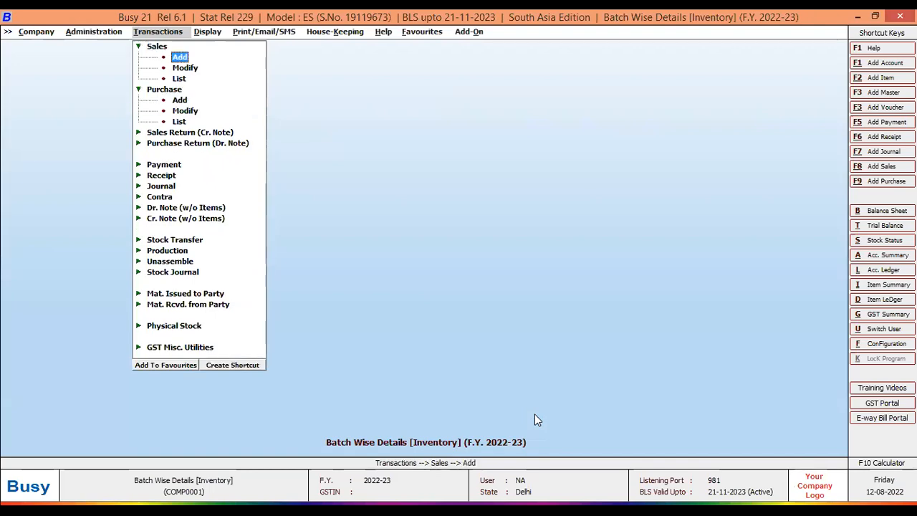
{"action": "key", "text": "Return"}
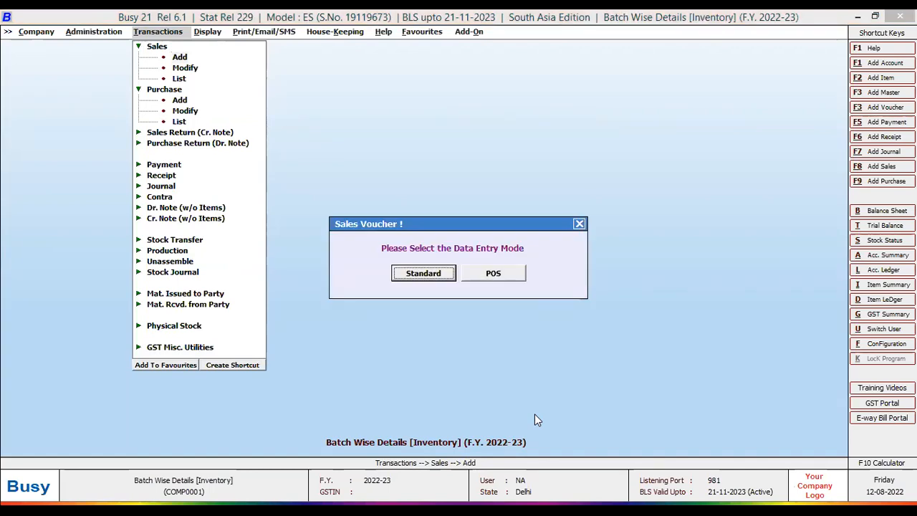
{"action": "key", "text": "Return"}
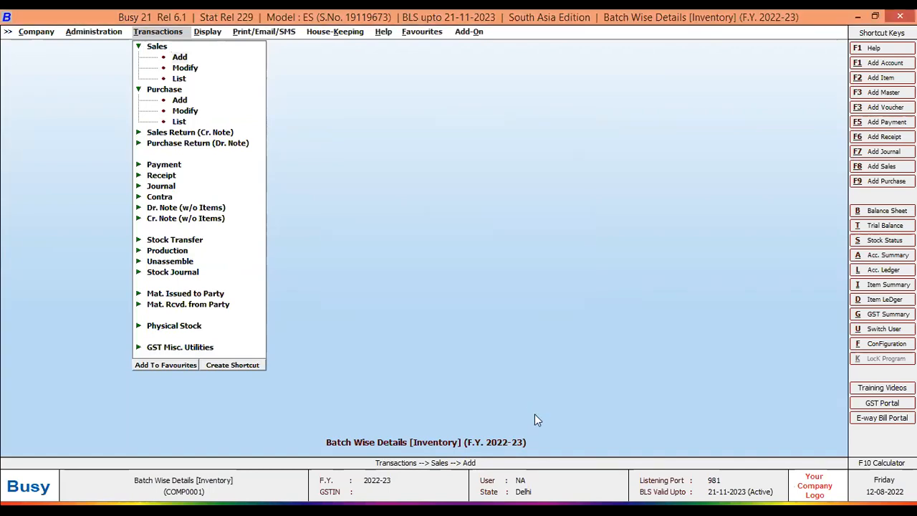
{"action": "key", "text": "Return"}
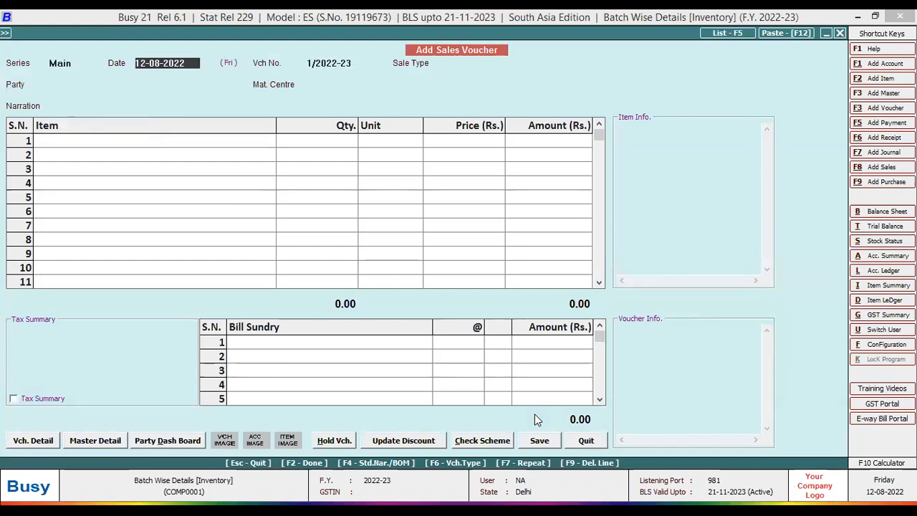
Keep the voucher date 12-08-2022 and set the sale type to L/GST-ItemWise
{"action": "key", "text": "Return"}
{"action": "type", "text": "l"}
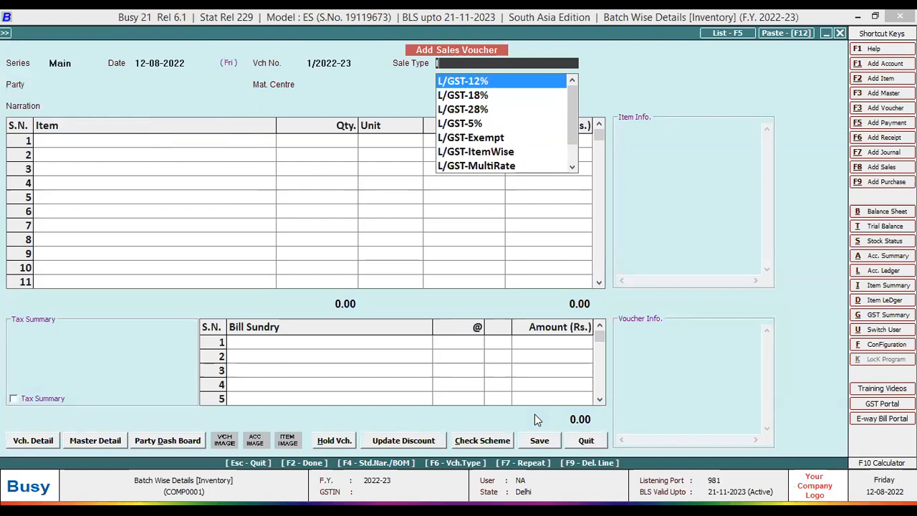
{"action": "key", "text": "Down"}
{"action": "key", "text": "Down"}
{"action": "key", "text": "Down"}
{"action": "key", "text": "Down"}
{"action": "key", "text": "Down"}
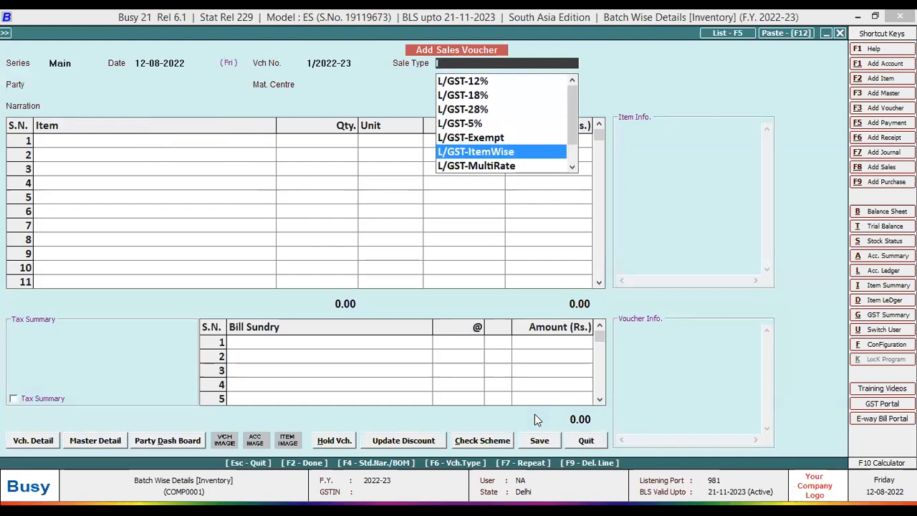
{"action": "key", "text": "Return"}
Choose INDIAMART INTERMESH LTD. as the party despite its blank drug licence number, with Main Store as the material centre
{"action": "key", "text": "Down"}
{"action": "key", "text": "Down"}
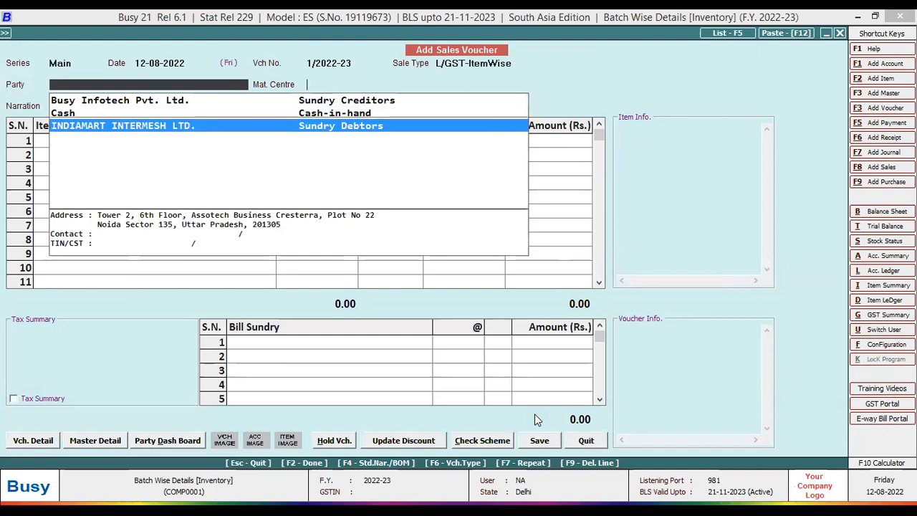
{"action": "key", "text": "Return"}
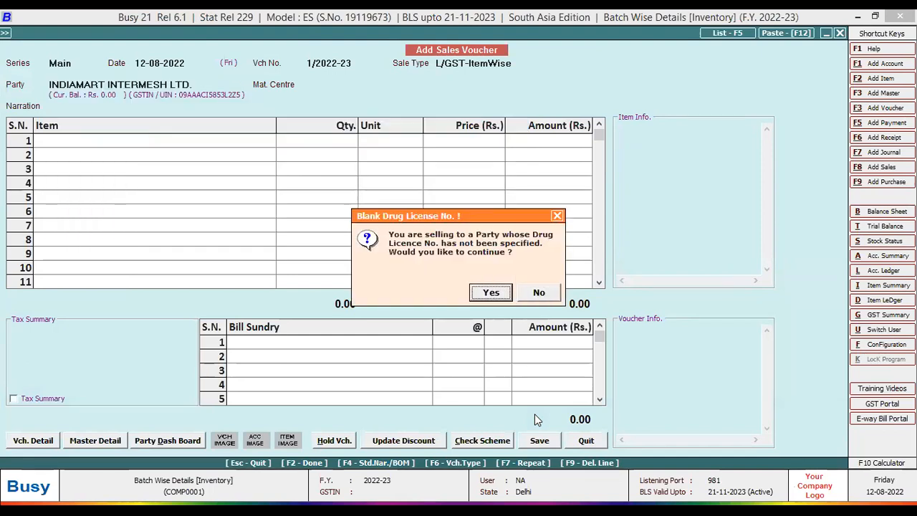
{"action": "key", "text": "Return"}
{"action": "key", "text": "Escape"}
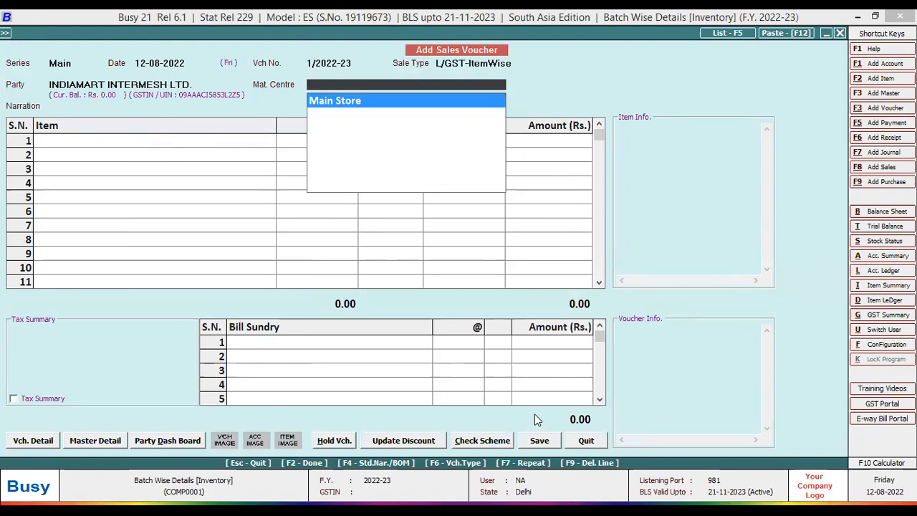
{"action": "key", "text": "Return"}
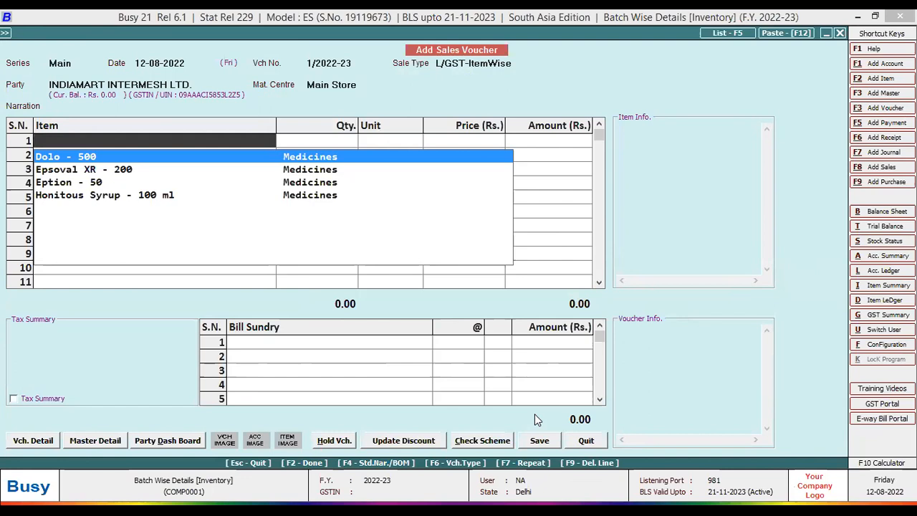
Add Dolo - 500 as the first sales item with a quantity of 5 Pcs. and bring up its batch details
{"action": "key", "text": "Return"}
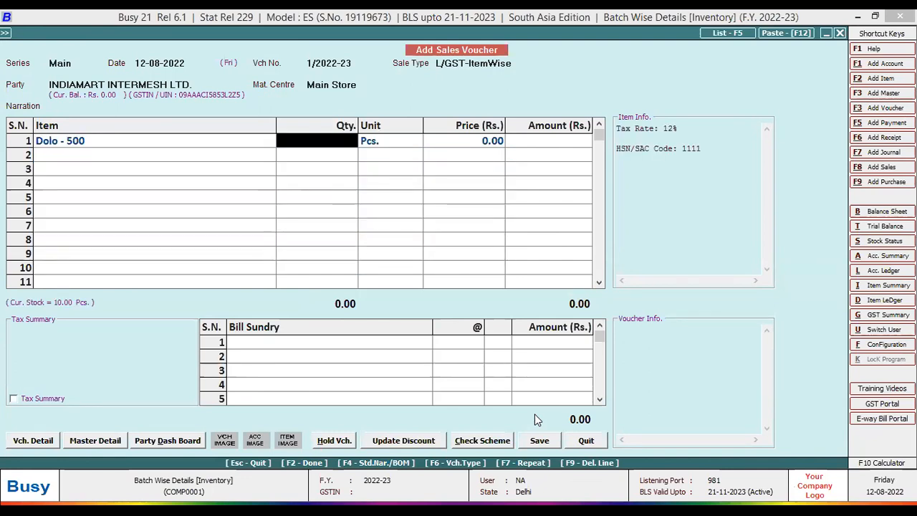
{"action": "type", "text": "5"}
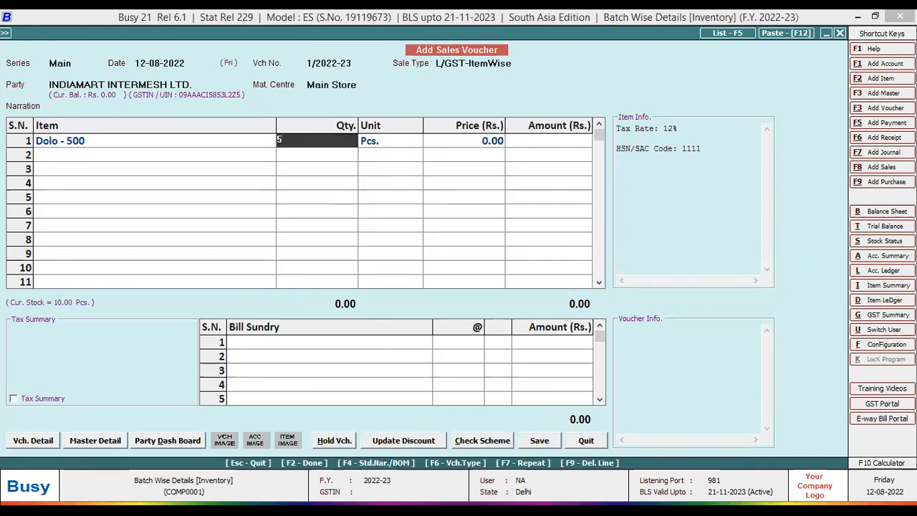
{"action": "key", "text": "Return"}
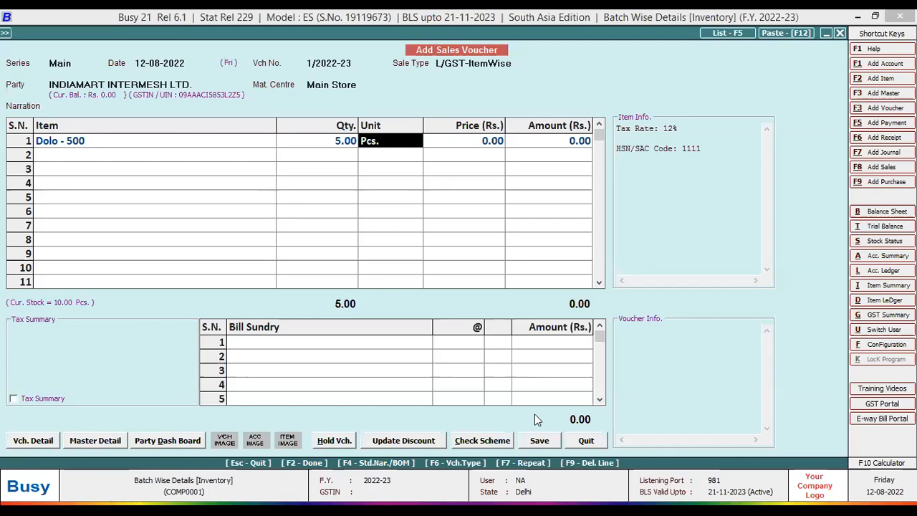
{"action": "key", "text": "Return"}
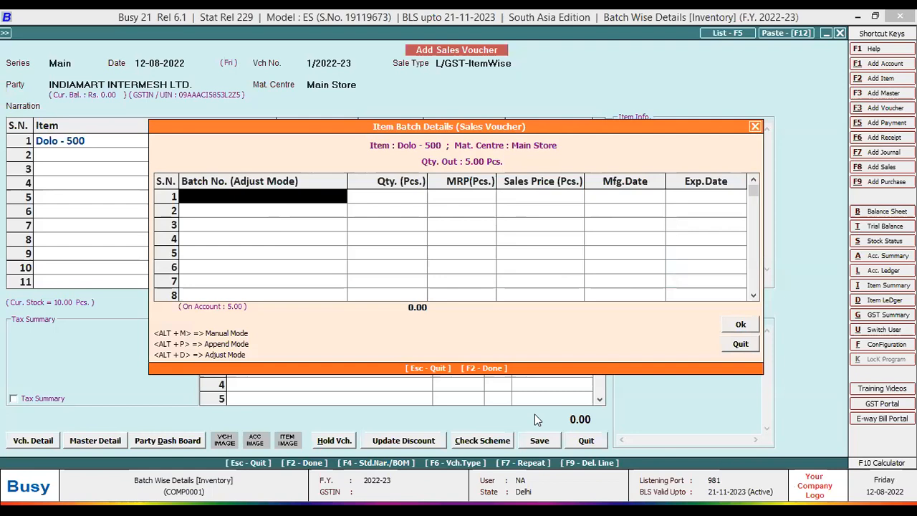
Assign batch D-01 to all 5 Pcs. of Dolo - 500 and accept the batch details
{"action": "key", "text": "Return"}
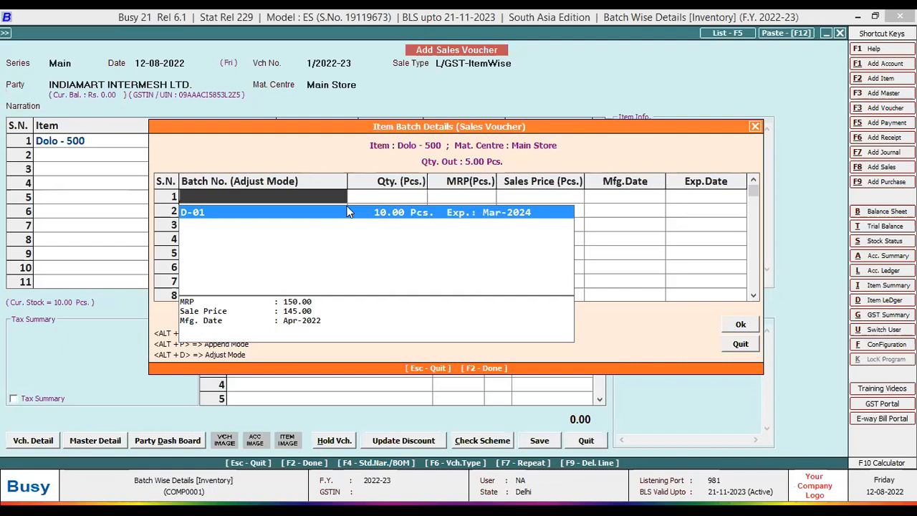
{"action": "key", "text": "Return"}
{"action": "key", "text": "Return"}
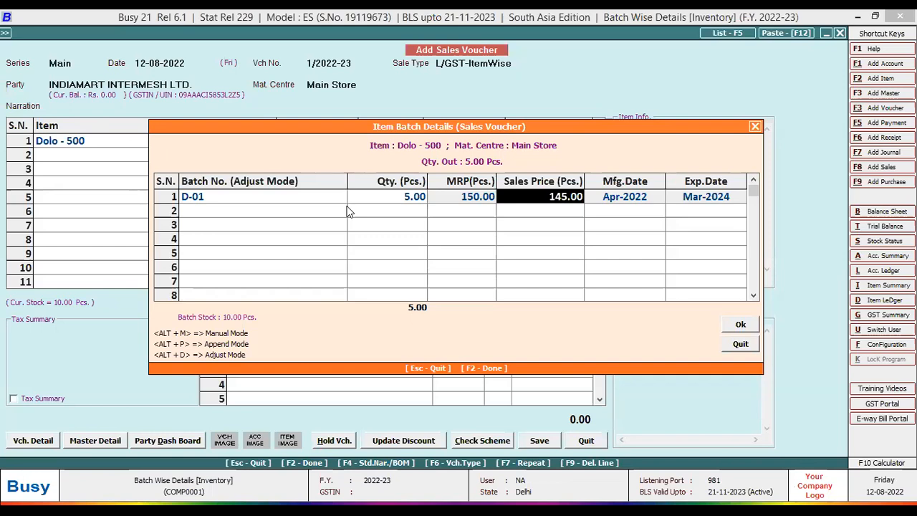
{"action": "left_click", "coordinate": [743, 325]}
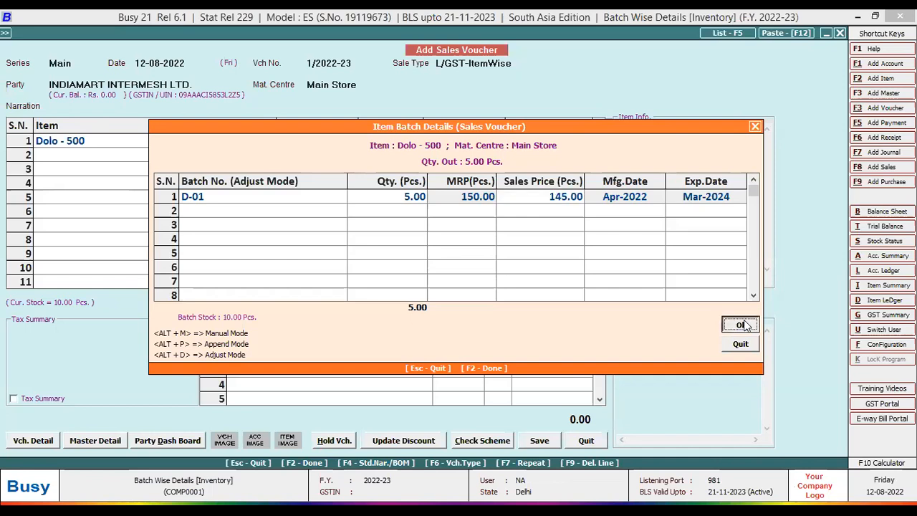
Complete the Dolo - 500 line at price 145 without discount, reconfirming its batch D-01 details
{"action": "key", "text": "Return"}
{"action": "key", "text": "Return"}
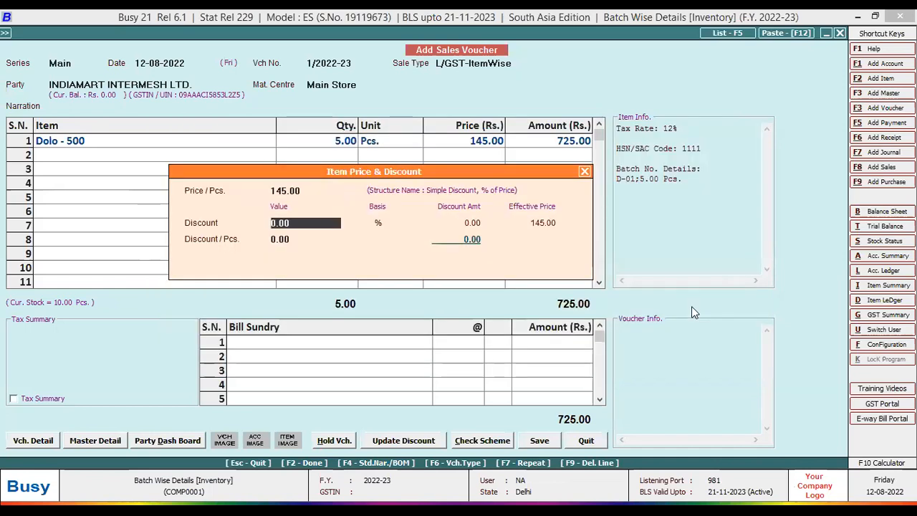
{"action": "key", "text": "Return"}
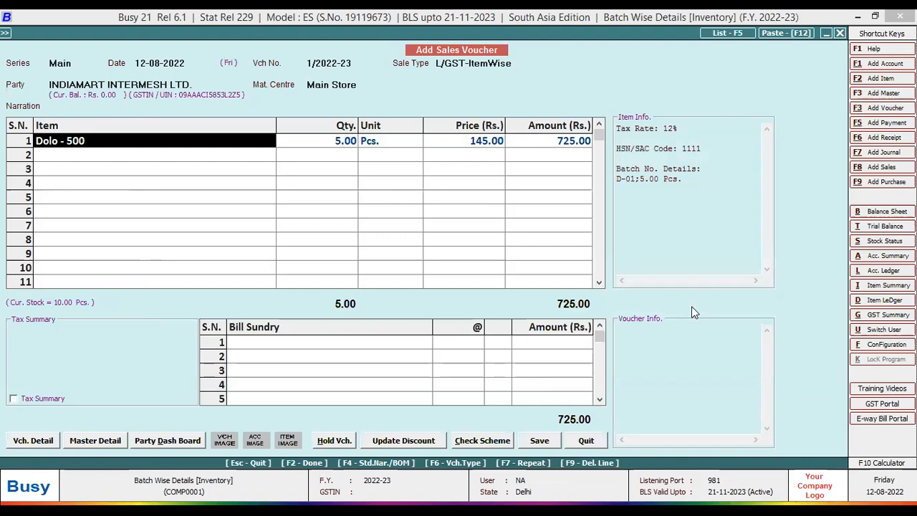
{"action": "key", "text": "Return"}
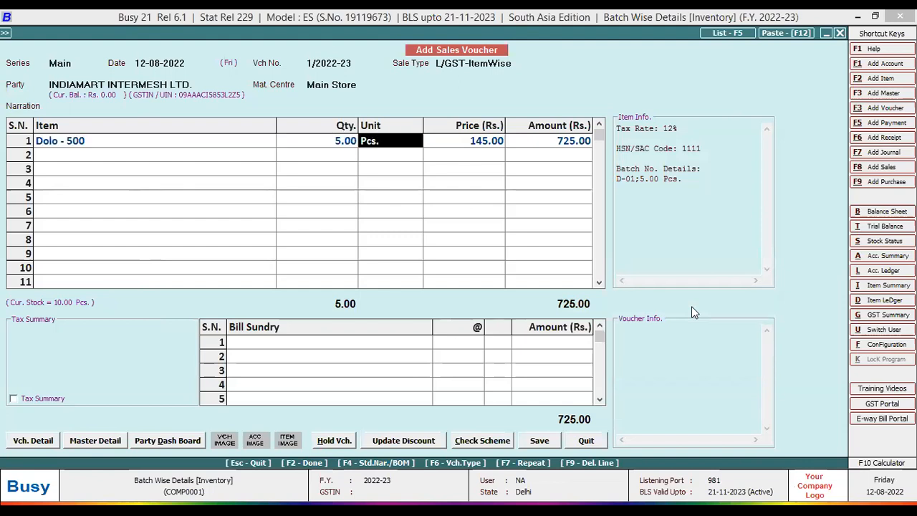
{"action": "key", "text": "Return"}
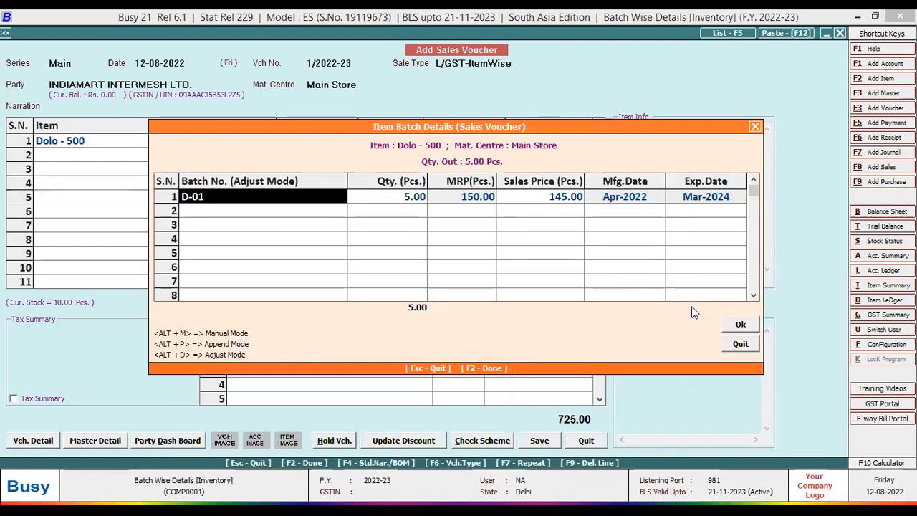
{"action": "left_click", "coordinate": [742, 324]}
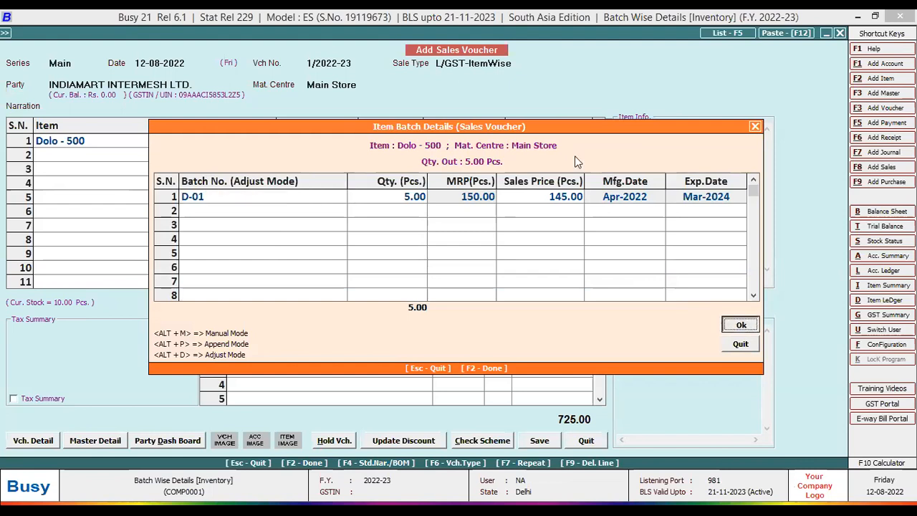
{"action": "key", "text": "Return"}
{"action": "key", "text": "Return"}
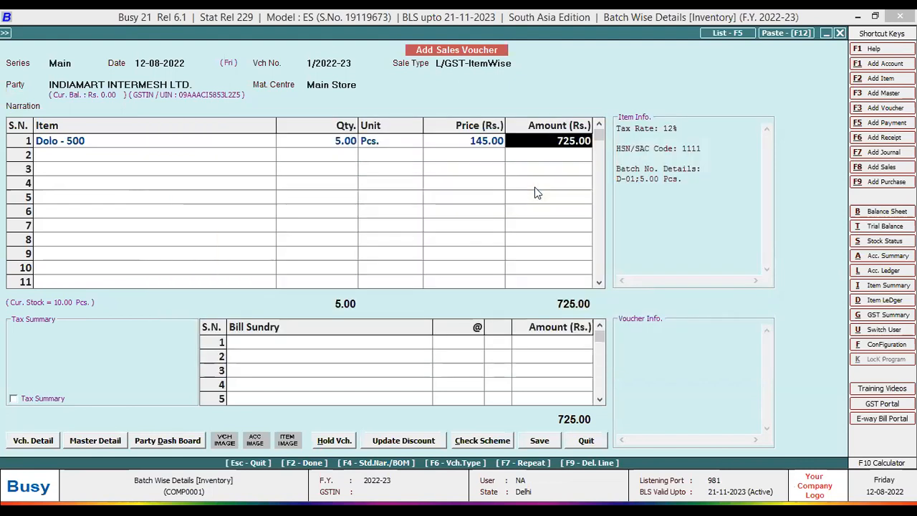
{"action": "key", "text": "Return"}
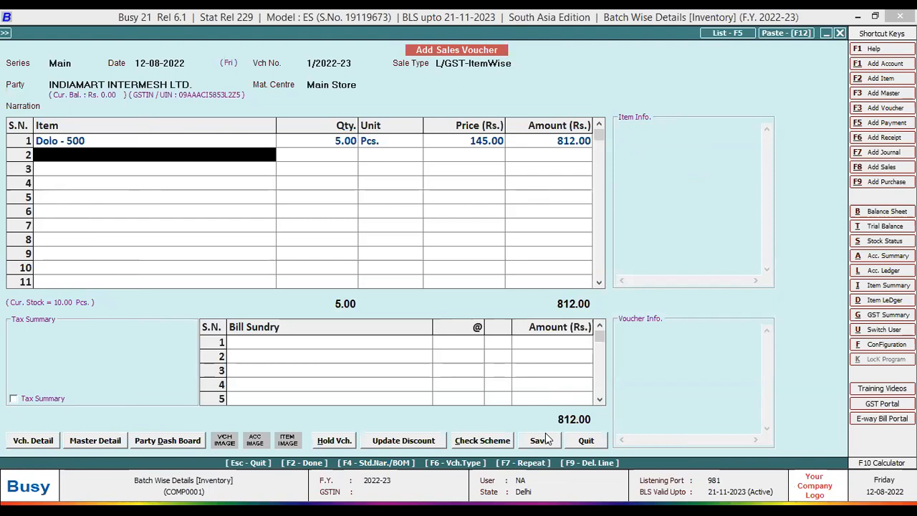
Discard the unsaved standard sales voucher and add Dolo - 500 to a POS sale by its batch number D-01
{"action": "left_click", "coordinate": [586, 441]}
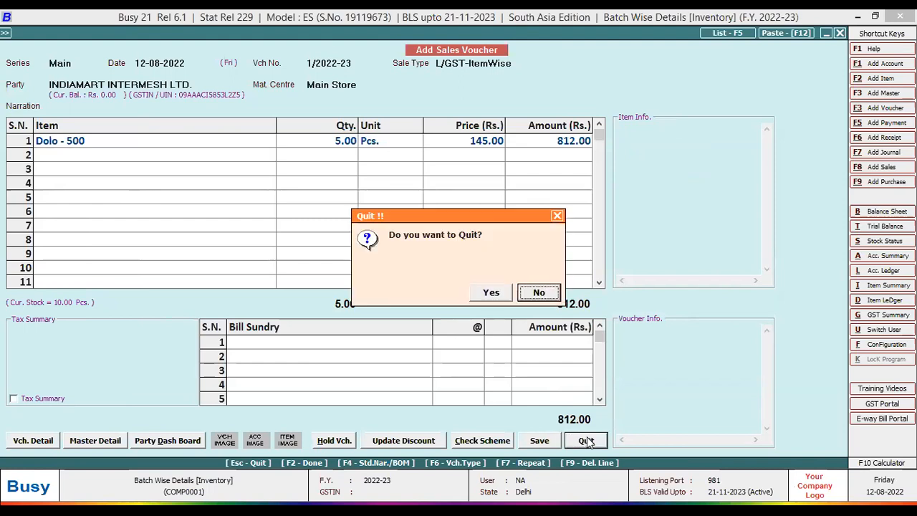
{"action": "left_click", "coordinate": [486, 295]}
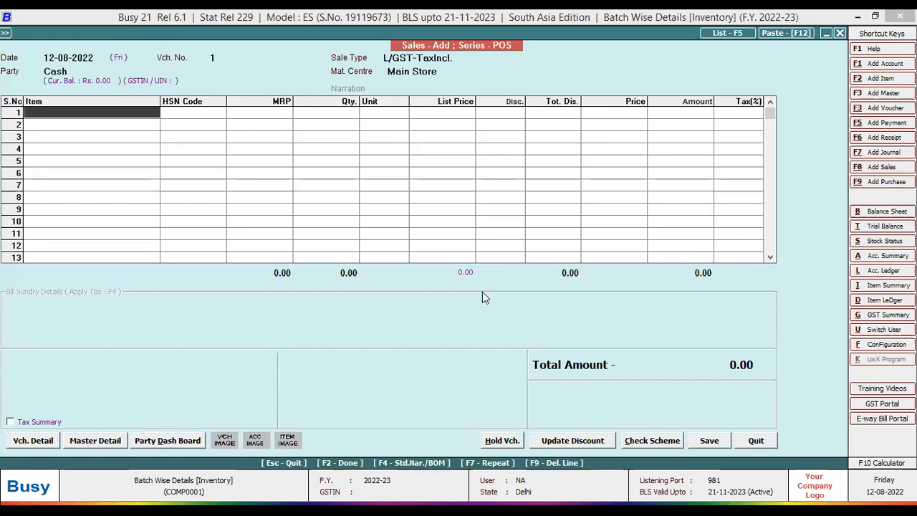
{"action": "type", "text": "d-01"}
{"action": "key", "text": "Return"}
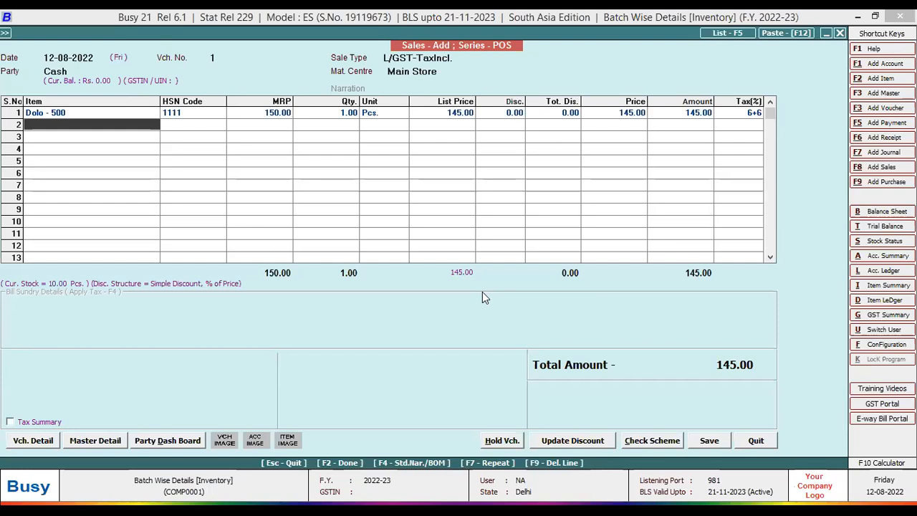
Check the batch details of the Dolo - 500 line in the POS sale and accept them
{"action": "key", "text": "Up"}
{"action": "key", "text": "Return"}
{"action": "key", "text": "Return"}
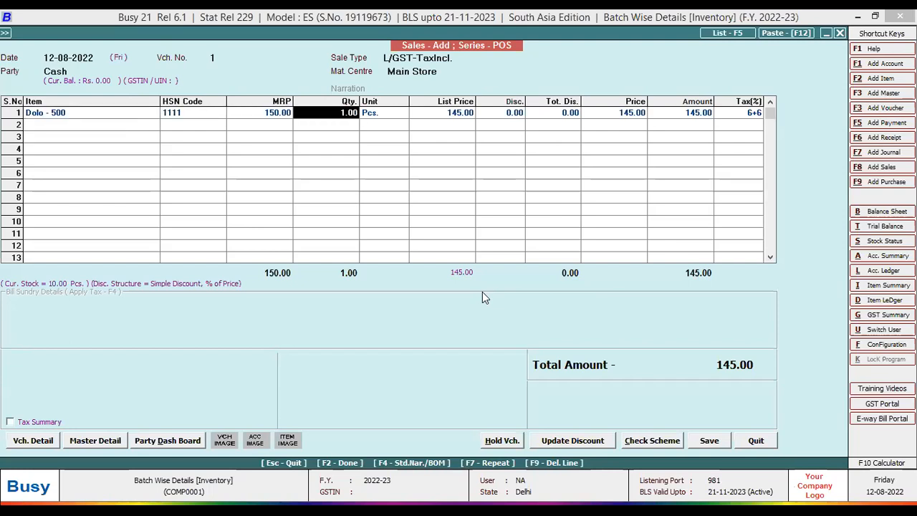
{"action": "key", "text": "Return"}
{"action": "key", "text": "Return"}
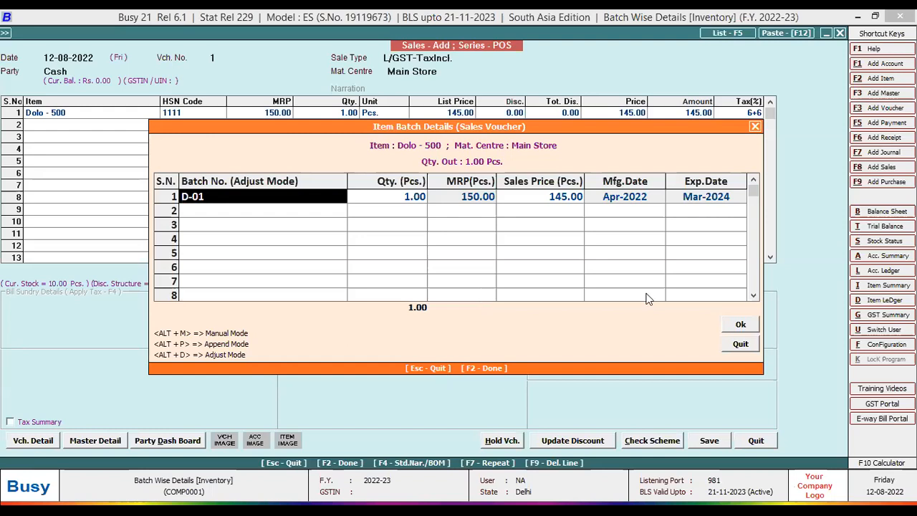
{"action": "left_click", "coordinate": [742, 324]}
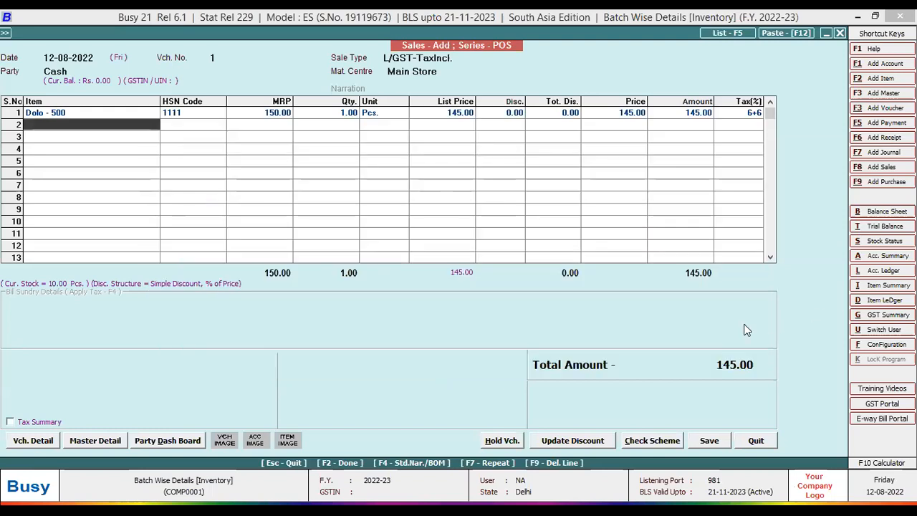
Save the POS sale with the customer's name as the billing party name, leaving the remaining billing and shipping details as they are
{"action": "left_click", "coordinate": [708, 443]}
{"action": "key", "text": "Return"}
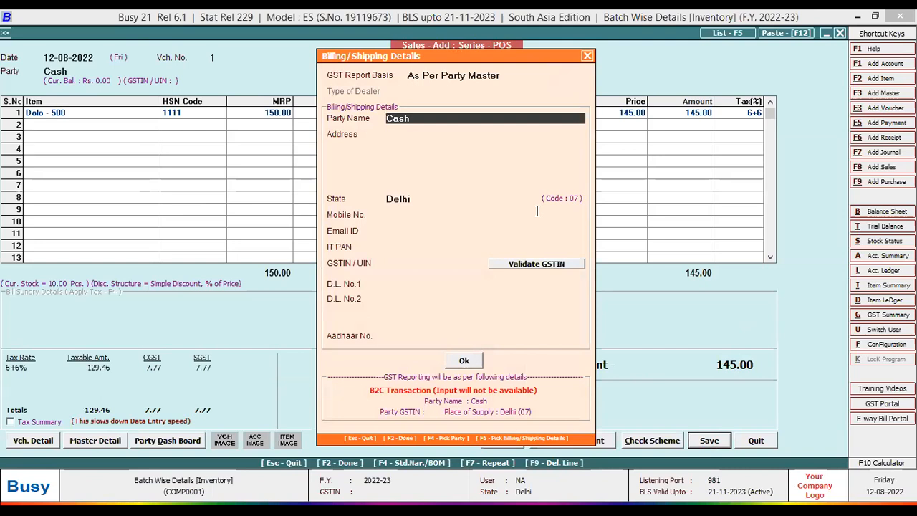
{"action": "type", "text": "amit"}
{"action": "key", "text": "Return"}
{"action": "key", "text": "Return"}
{"action": "key", "text": "Return"}
{"action": "key", "text": "Return"}
{"action": "key", "text": "Return"}
{"action": "key", "text": "Return"}
{"action": "key", "text": "Return"}
{"action": "key", "text": "Return"}
{"action": "key", "text": "Return"}
{"action": "key", "text": "Return"}
{"action": "key", "text": "Return"}
{"action": "key", "text": "Return"}
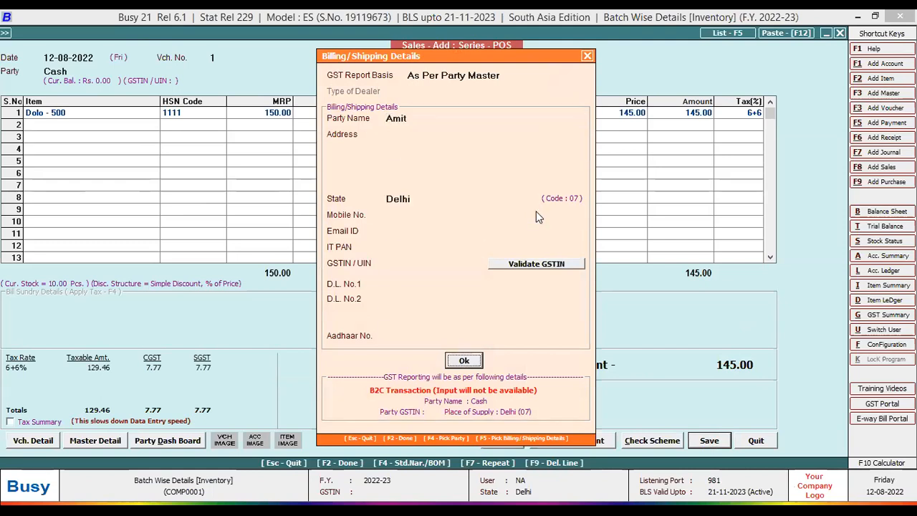
{"action": "key", "text": "Return"}
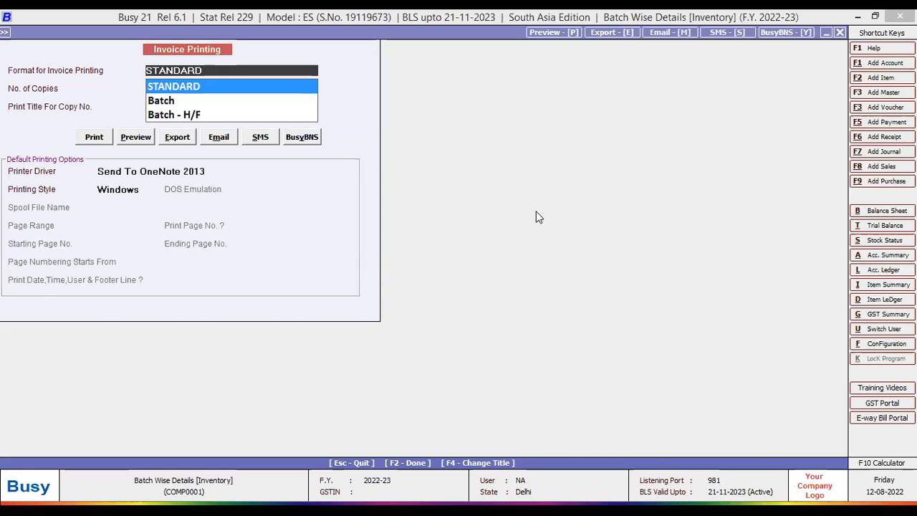
Preview the POS invoice in the Batch - H/F format with one copy and close the preview
{"action": "key", "text": "Down"}
{"action": "key", "text": "Down"}
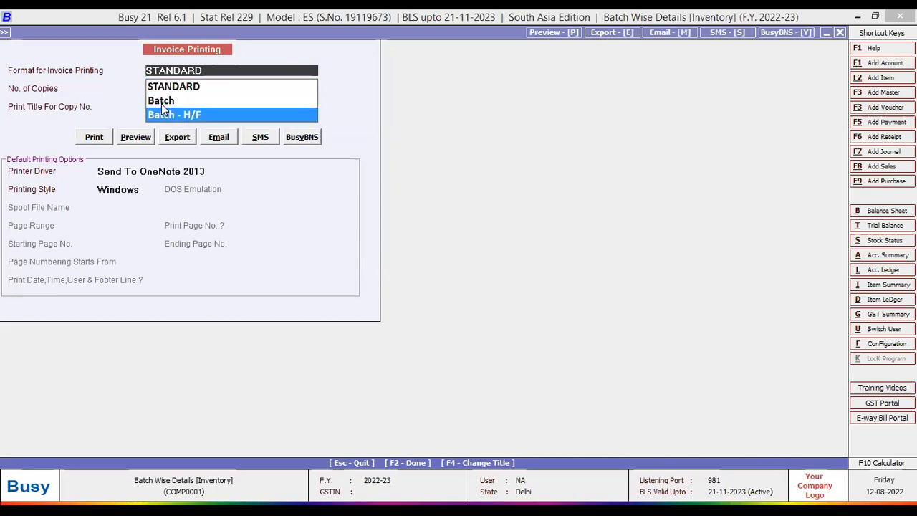
{"action": "left_click", "coordinate": [141, 140]}
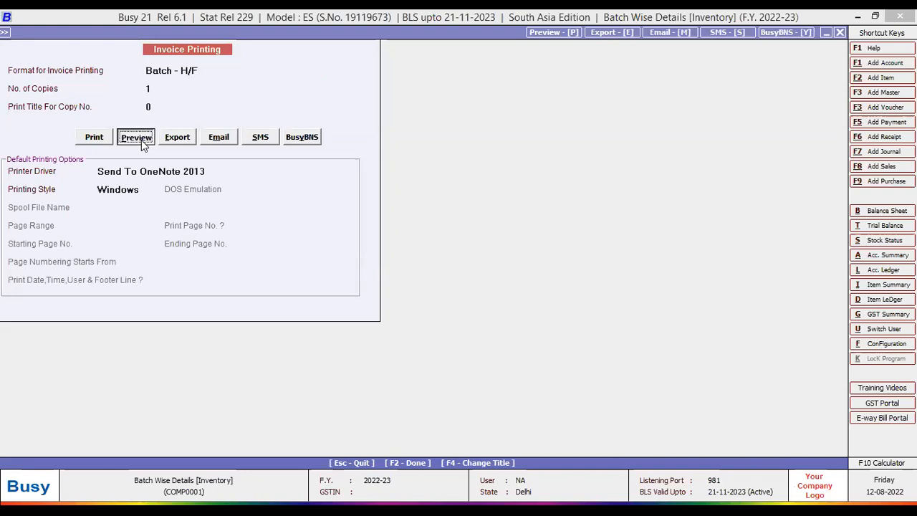
{"action": "left_click", "coordinate": [141, 140]}
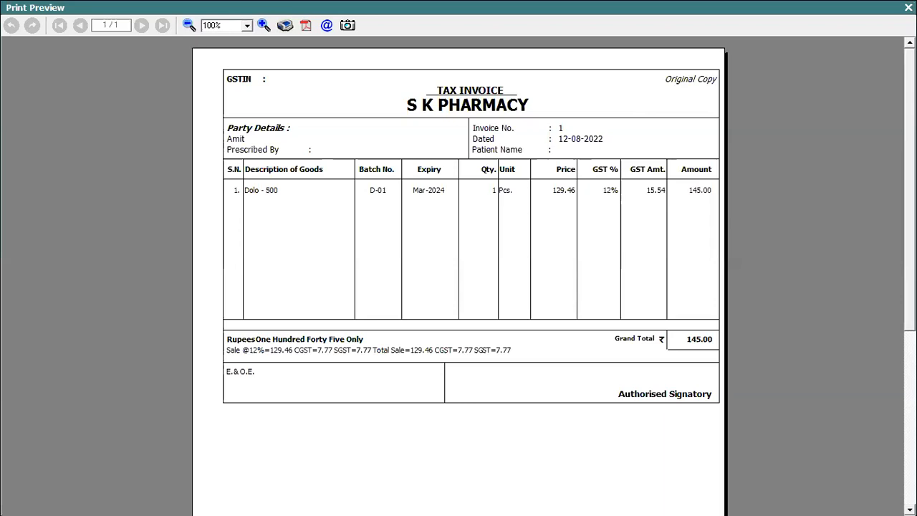
{"action": "key", "text": "Escape"}
{"action": "key", "text": "Escape"}
{"action": "key", "text": "Down"}
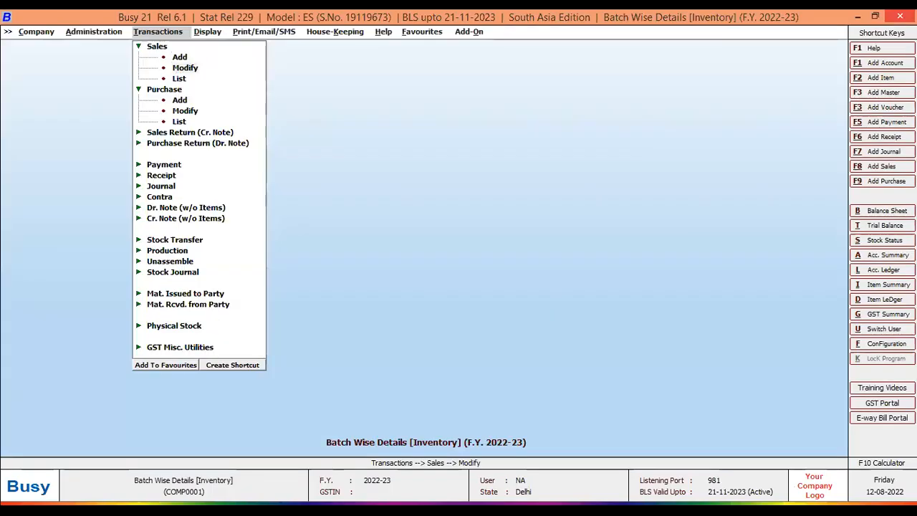
{"action": "key", "text": "Return"}
{"action": "key", "text": "Escape"}
{"action": "key", "text": "Up"}
Start a new standard-mode sales voucher in the Main series, dated 12-08-2022, with sale type L/GST-ItemWise
{"action": "key", "text": "Return"}
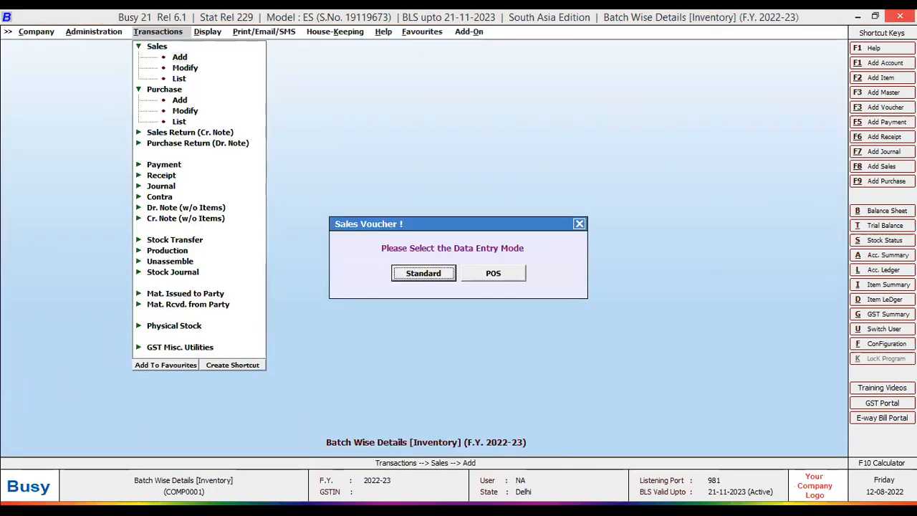
{"action": "key", "text": "Return"}
{"action": "key", "text": "Down"}
{"action": "key", "text": "Down"}
{"action": "key", "text": "Down"}
{"action": "key", "text": "Down"}
{"action": "key", "text": "Down"}
{"action": "key", "text": "Return"}
Set INDIAMART INTERMESH LTD. as the party despite its missing drug licence number, with Main Store as the material centre
{"action": "key", "text": "space"}
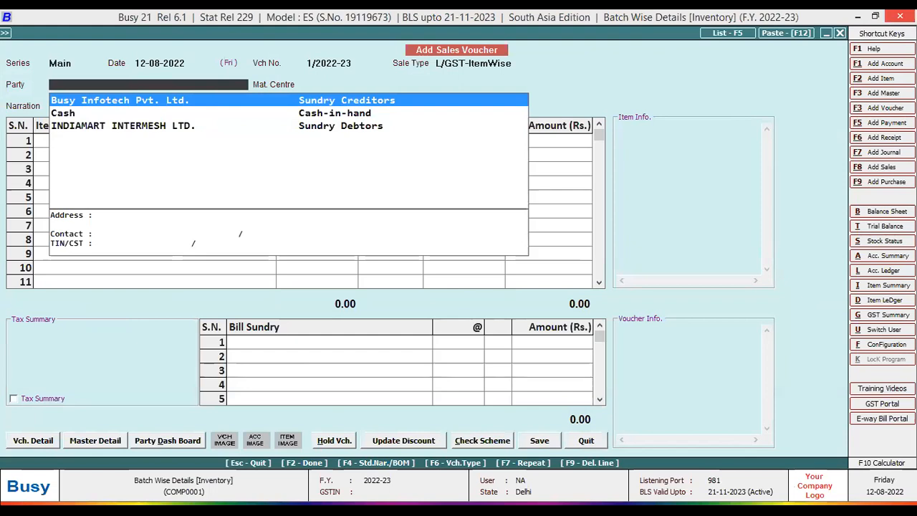
{"action": "key", "text": "Down"}
{"action": "key", "text": "Down"}
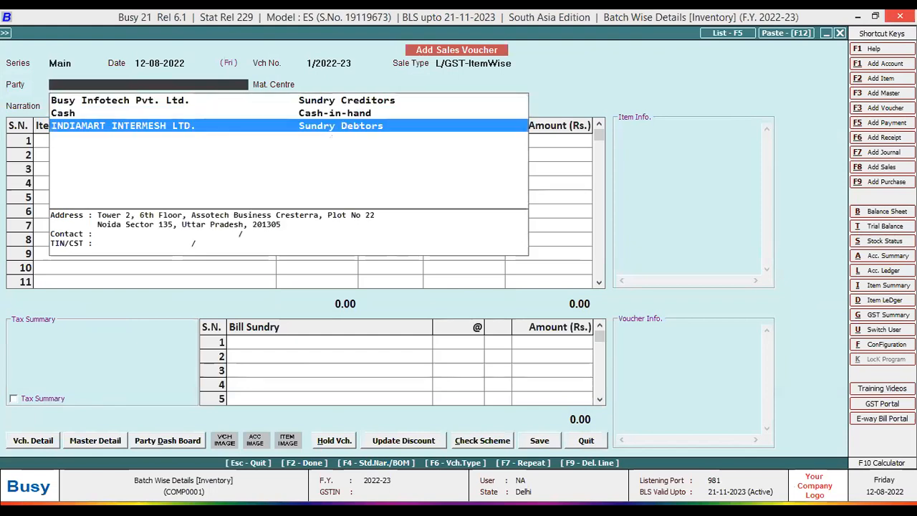
{"action": "key", "text": "Up"}
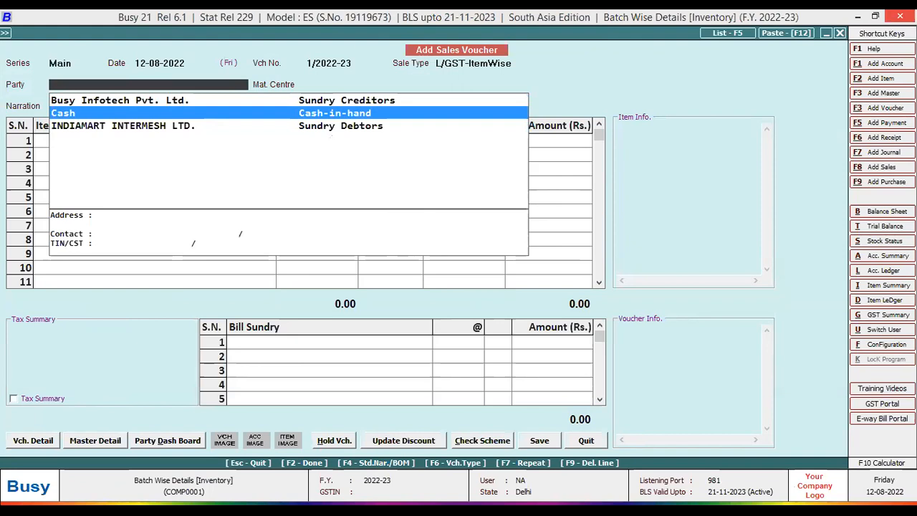
{"action": "key", "text": "Down"}
{"action": "key", "text": "Return"}
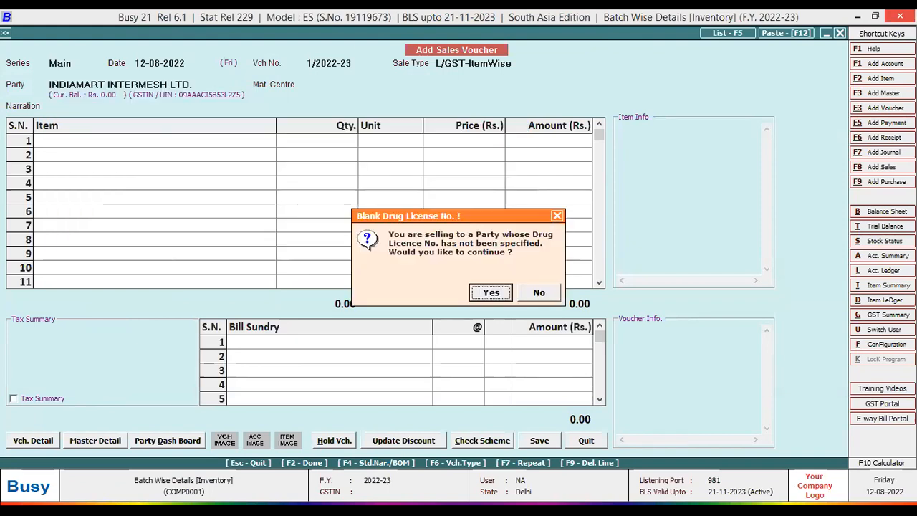
{"action": "key", "text": "Return"}
{"action": "key", "text": "Return"}
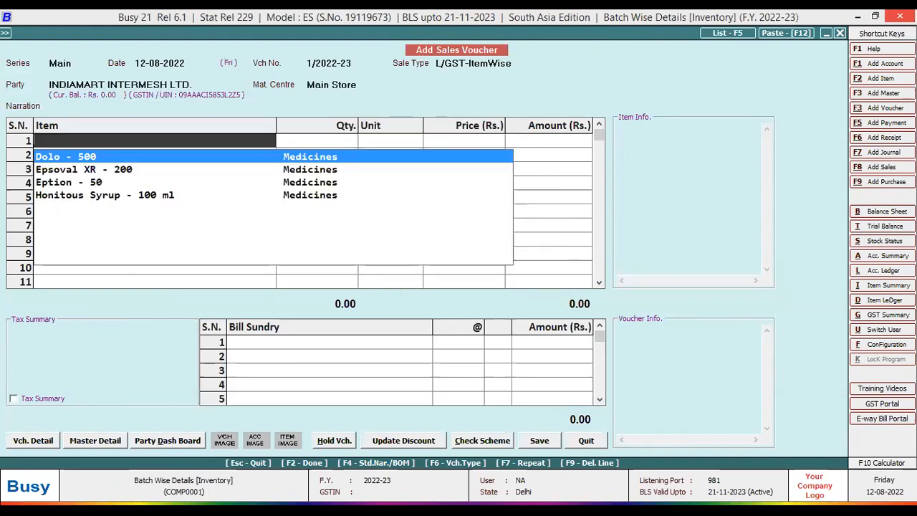
Add Dolo - 500 with a quantity of 2 Pcs. from batch D-01 at price 145 without discount
{"action": "key", "text": "Return"}
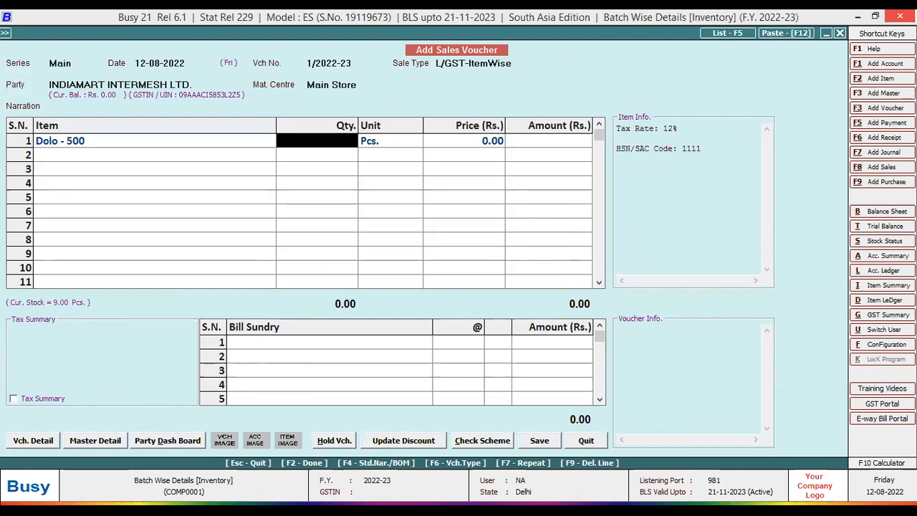
{"action": "type", "text": "2"}
{"action": "key", "text": "Return"}
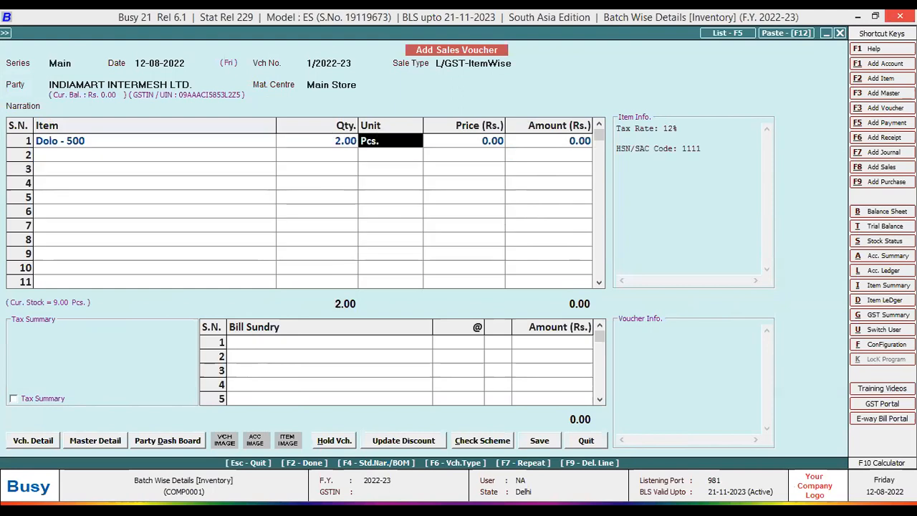
{"action": "key", "text": "Return"}
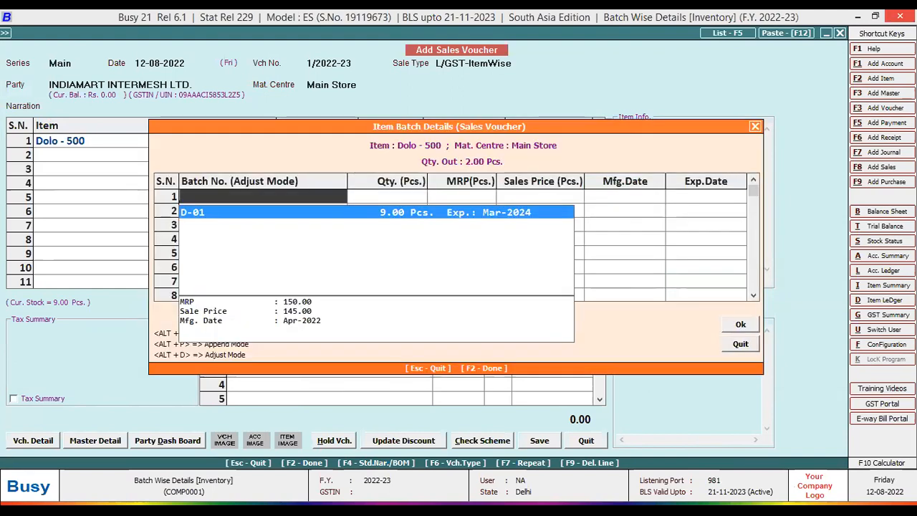
{"action": "key", "text": "Return"}
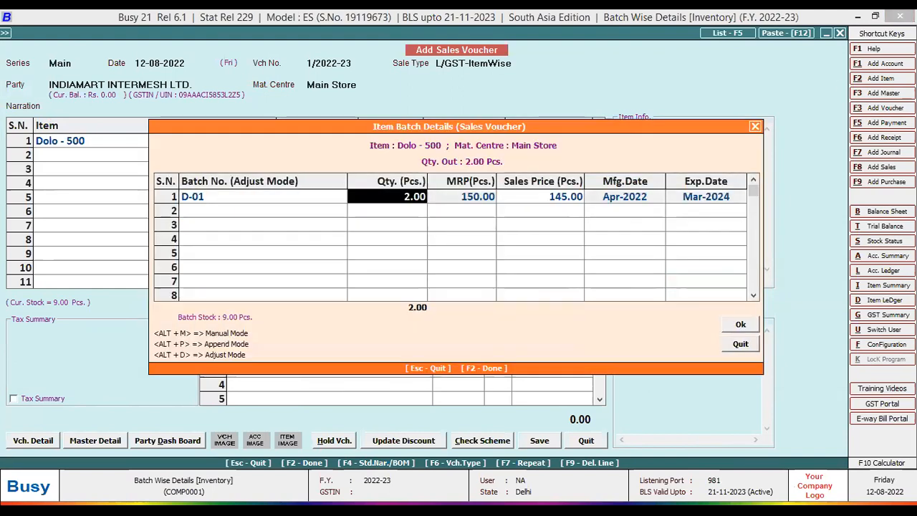
{"action": "left_click", "coordinate": [739, 328]}
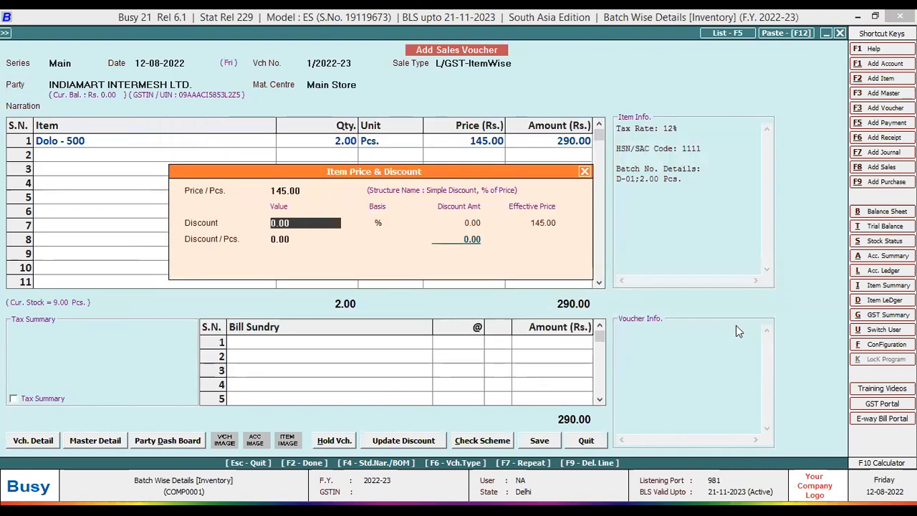
{"action": "key", "text": "Return"}
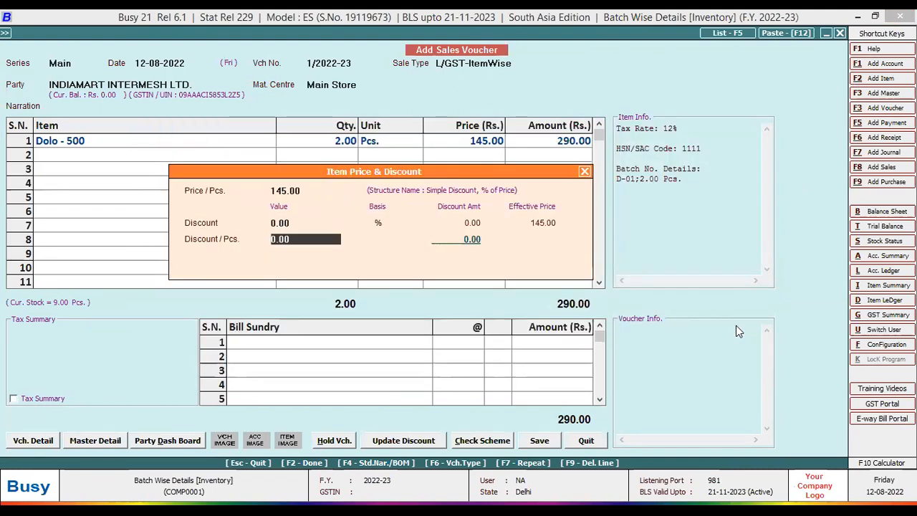
{"action": "key", "text": "Return"}
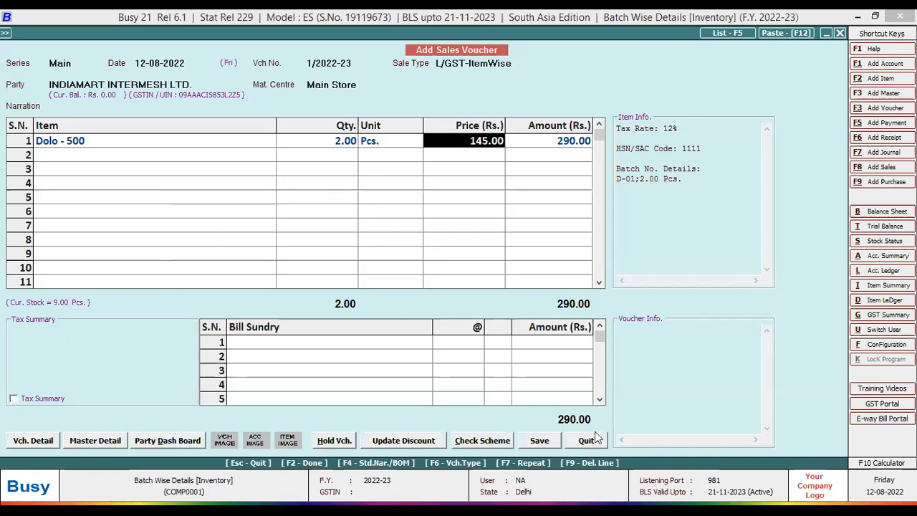
Try to save the sales voucher, decline the other-state party warning, and complete the Dolo - 500 line's amount
{"action": "left_click", "coordinate": [539, 440]}
{"action": "left_click", "coordinate": [490, 293]}
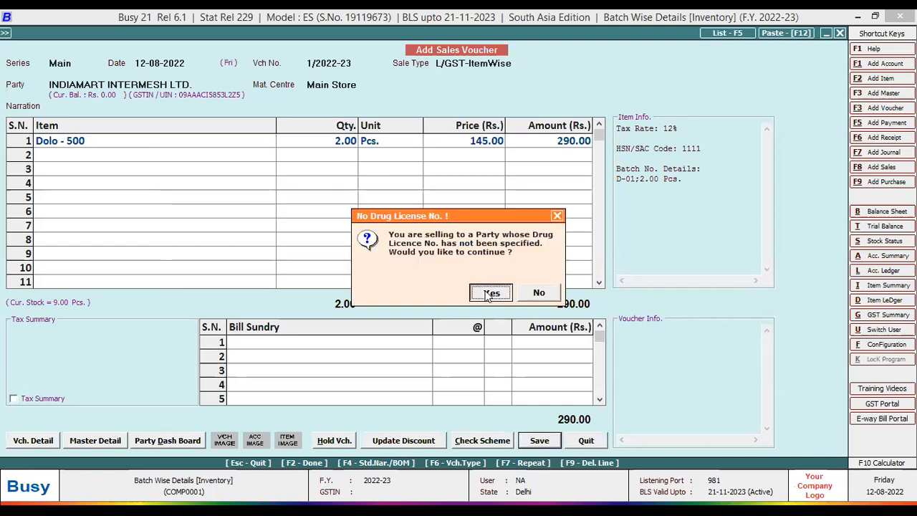
{"action": "left_click", "coordinate": [541, 295]}
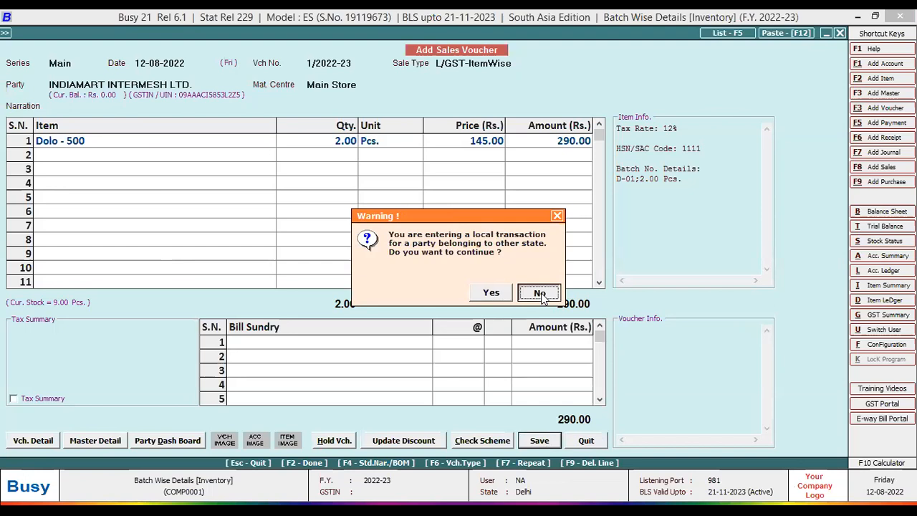
{"action": "left_click", "coordinate": [542, 141]}
Save the sales voucher despite the blank drug licence number, adjusting its amount as a New Ref., and proceed to invoice printing
{"action": "left_click", "coordinate": [540, 440]}
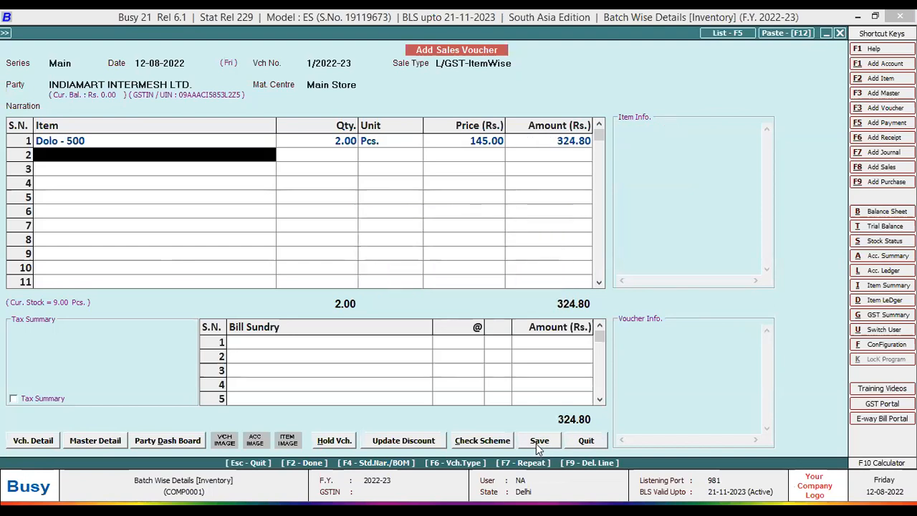
{"action": "left_click", "coordinate": [491, 294]}
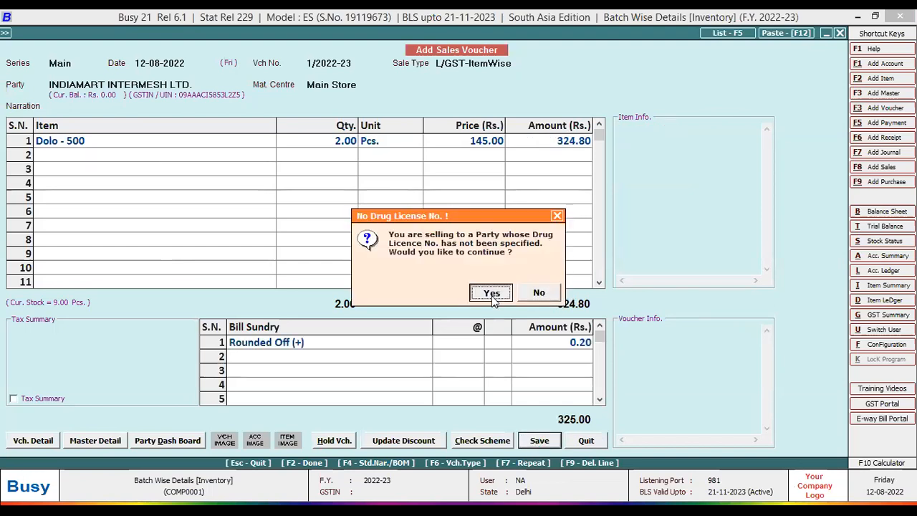
{"action": "left_click", "coordinate": [461, 369]}
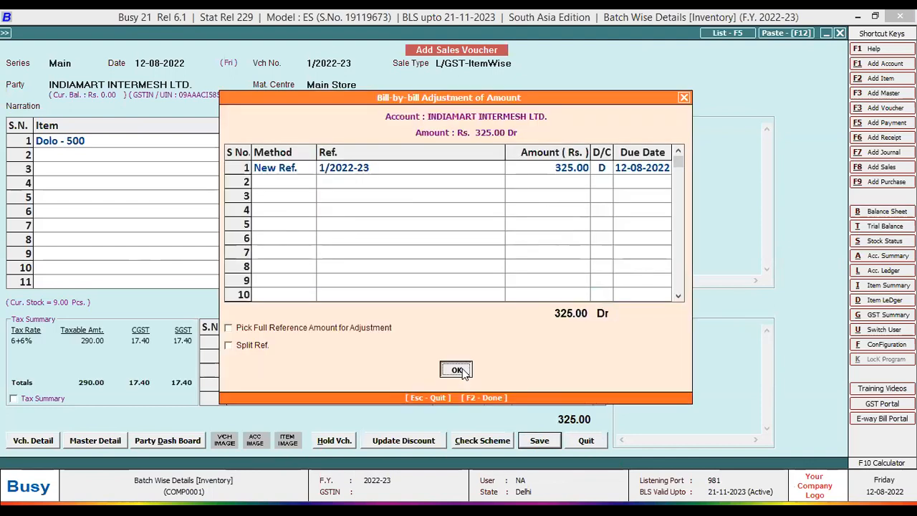
{"action": "left_click", "coordinate": [478, 291]}
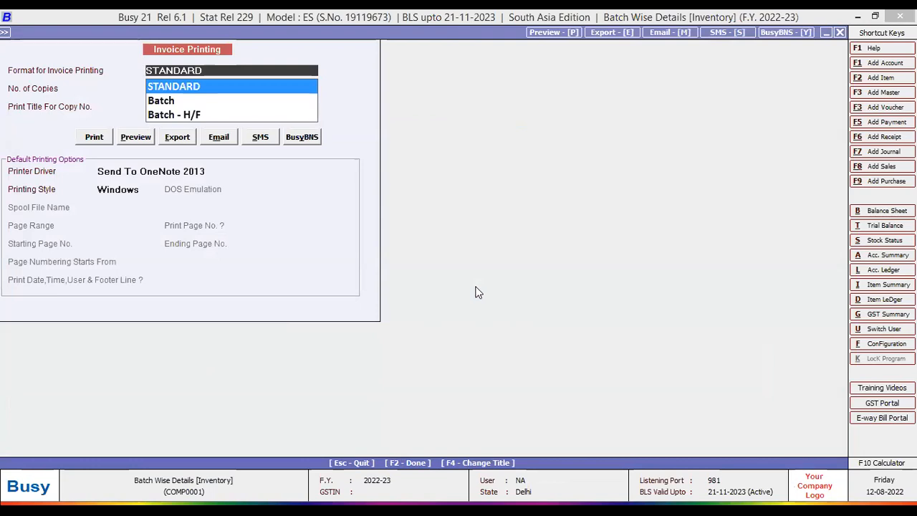
Preview the sales invoice in the Batch format with one copy and close the preview
{"action": "key", "text": "Down"}
{"action": "key", "text": "Return"}
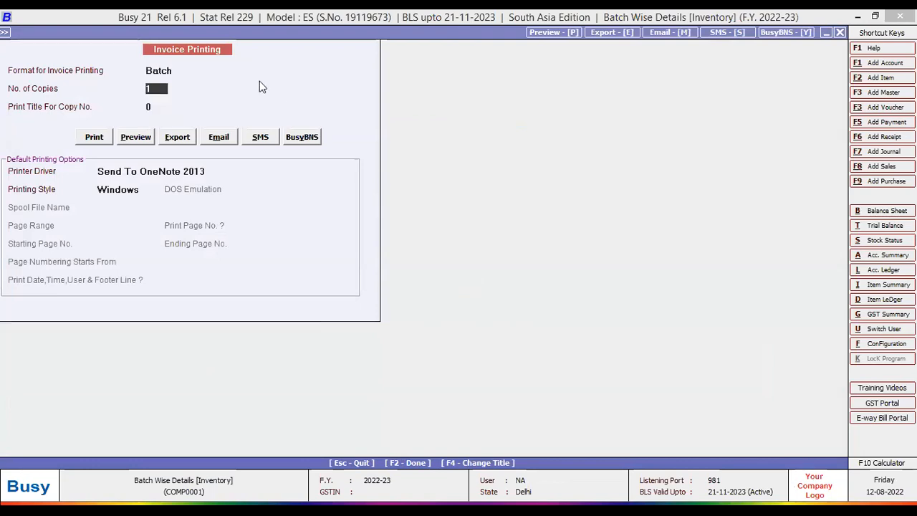
{"action": "left_click", "coordinate": [132, 139]}
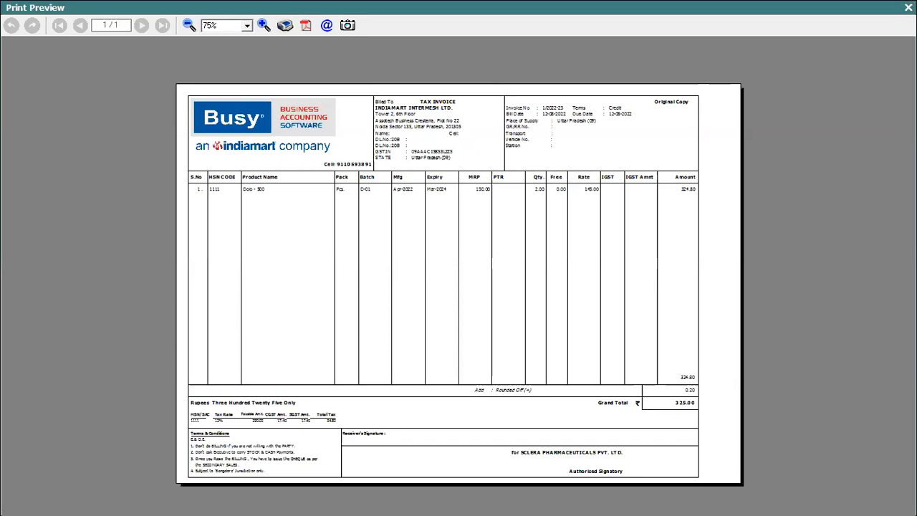
{"action": "key", "text": "Escape"}
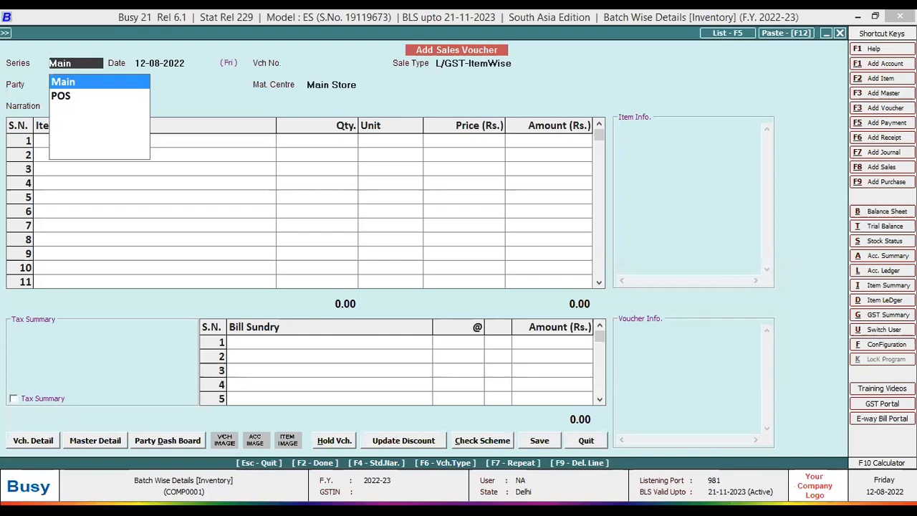
Close the blank sales voucher without entering another sale
{"action": "key", "text": "Return"}
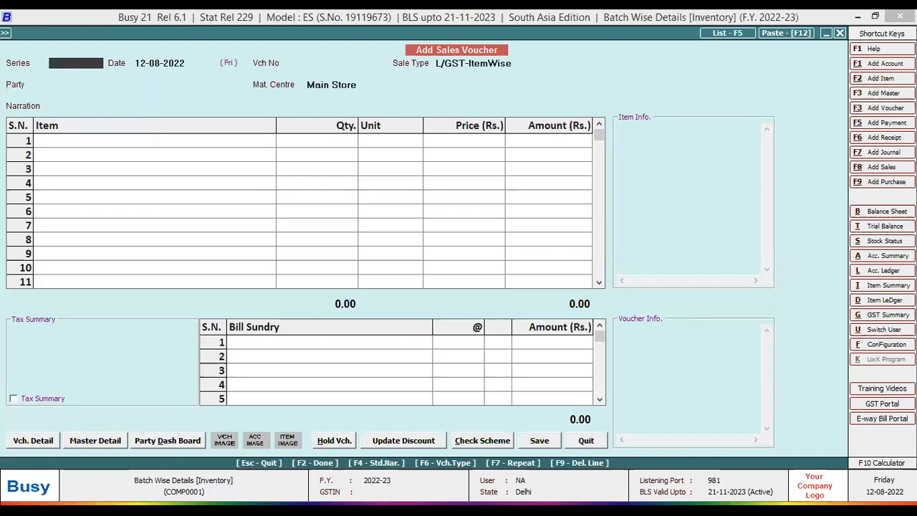
{"action": "key", "text": "Escape"}
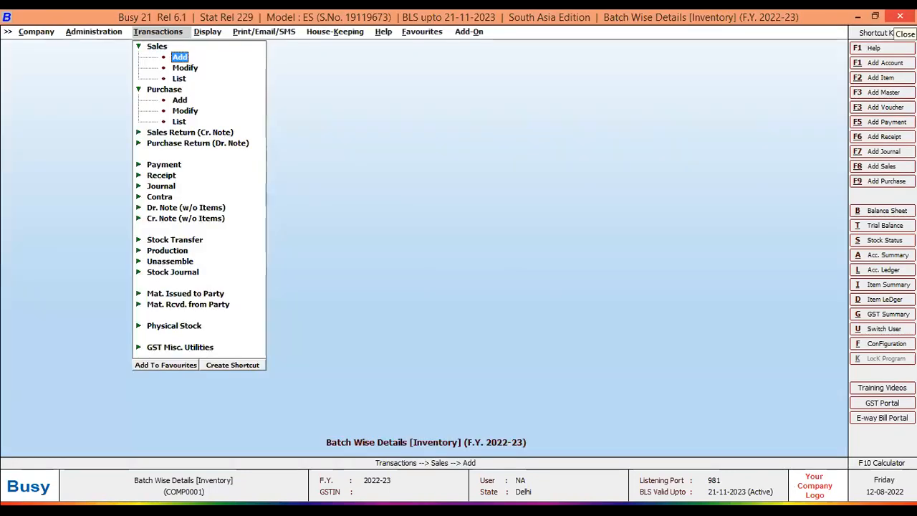
{"action": "key", "text": "Right"}
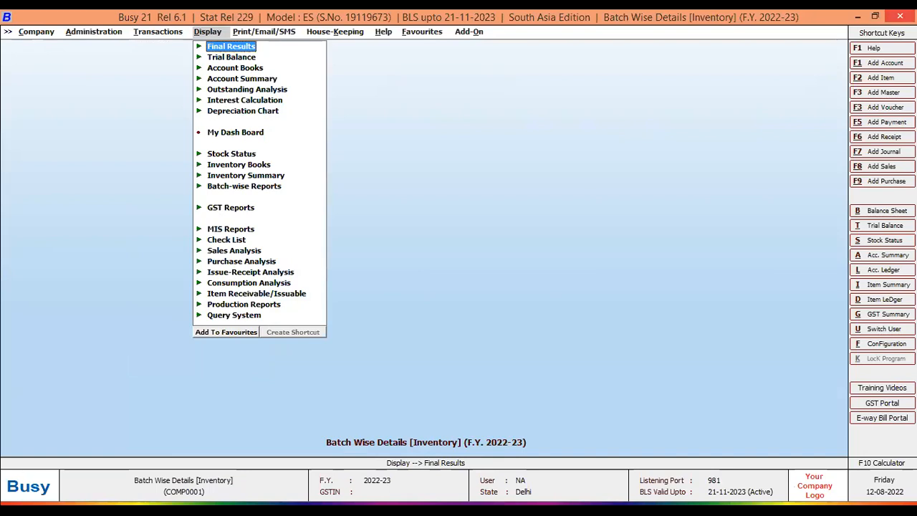
Look through the transaction types and expand the Stock Transfer options
{"action": "key", "text": "Left"}
{"action": "key", "text": "Down"}
{"action": "key", "text": "Down"}
{"action": "key", "text": "Down"}
{"action": "key", "text": "Down"}
{"action": "key", "text": "Down"}
{"action": "key", "text": "Down"}
{"action": "key", "text": "Down"}
{"action": "key", "text": "Down"}
{"action": "key", "text": "Down"}
{"action": "key", "text": "Down"}
{"action": "key", "text": "Down"}
{"action": "key", "text": "Down"}
{"action": "key", "text": "Down"}
{"action": "key", "text": "Down"}
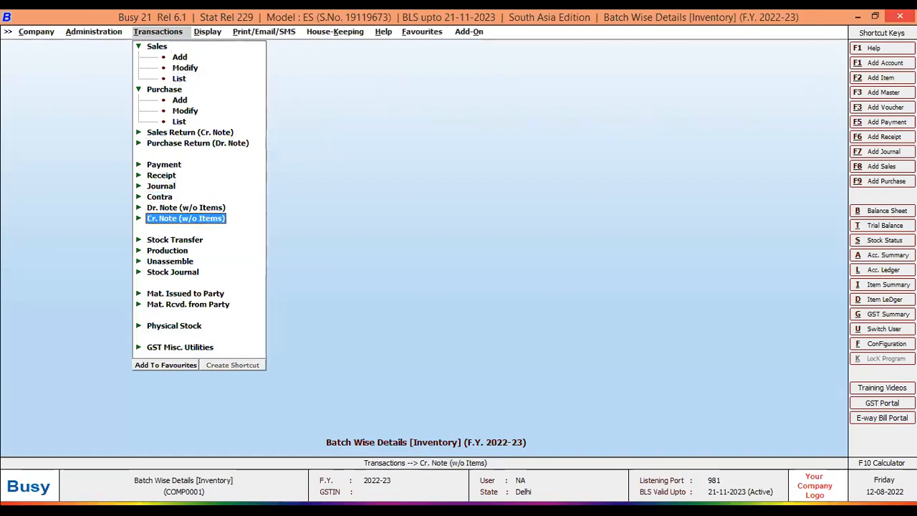
{"action": "key", "text": "Down"}
{"action": "key", "text": "Return"}
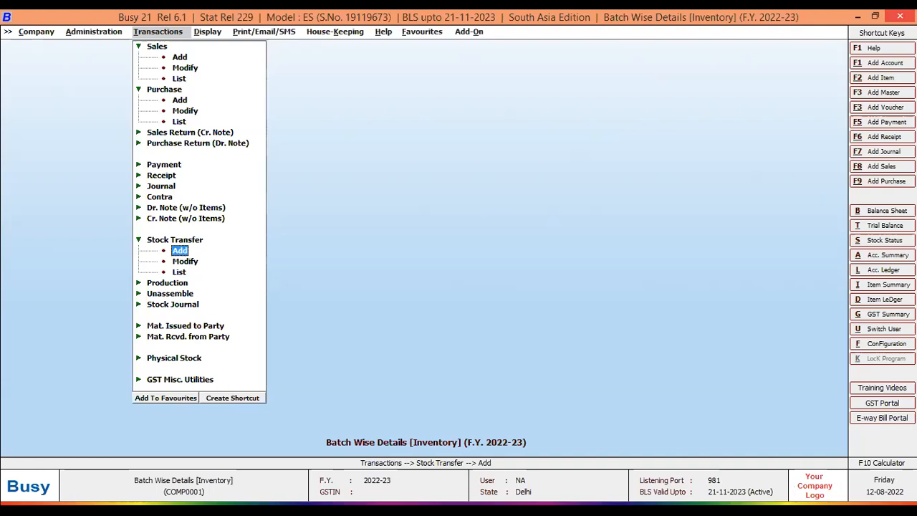
Find the Batch-wise Reports group among the display reports and expand it
{"action": "key", "text": "Right"}
{"action": "key", "text": "Down"}
{"action": "key", "text": "Down"}
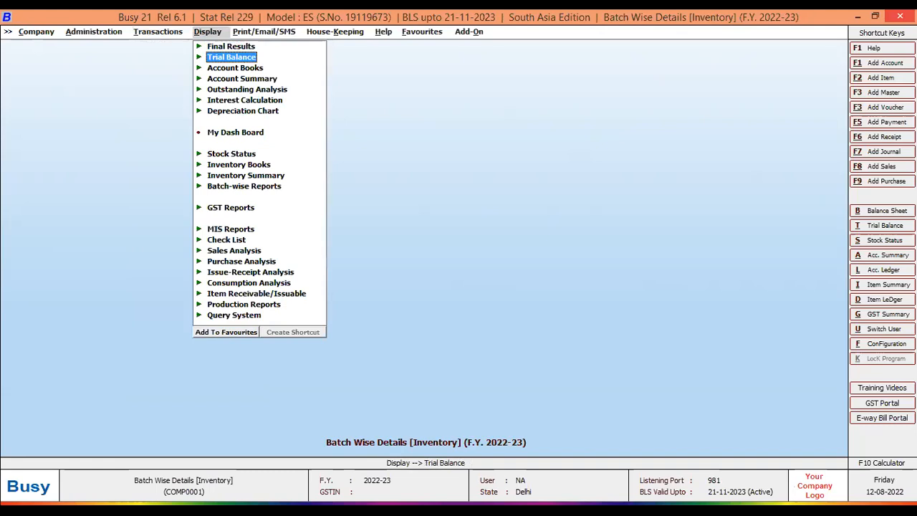
{"action": "key", "text": "Down"}
{"action": "key", "text": "Down"}
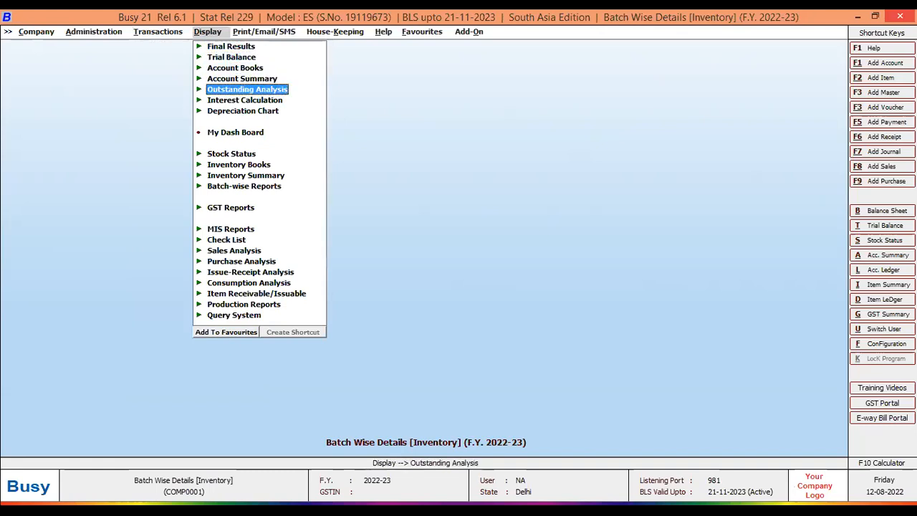
{"action": "key", "text": "Down"}
{"action": "key", "text": "Down"}
{"action": "key", "text": "Down"}
{"action": "key", "text": "Down"}
{"action": "key", "text": "Down"}
{"action": "key", "text": "Down"}
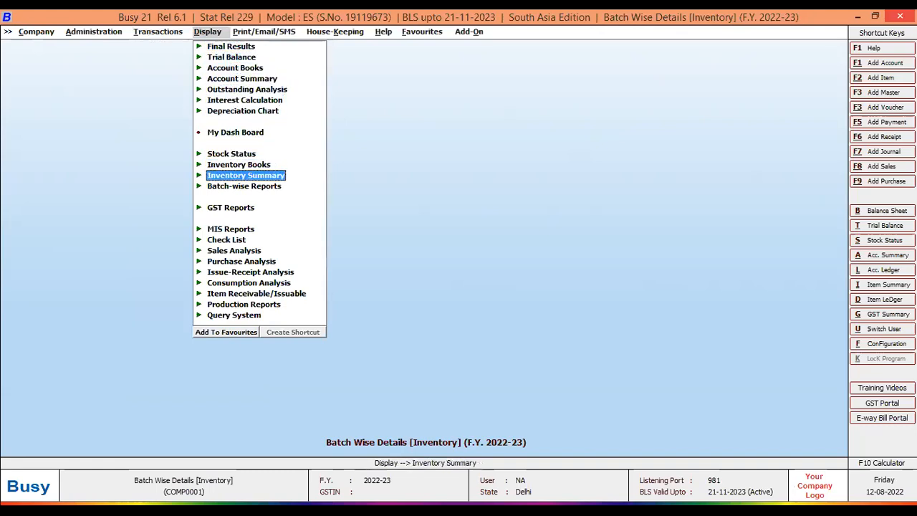
{"action": "key", "text": "Down"}
{"action": "key", "text": "Return"}
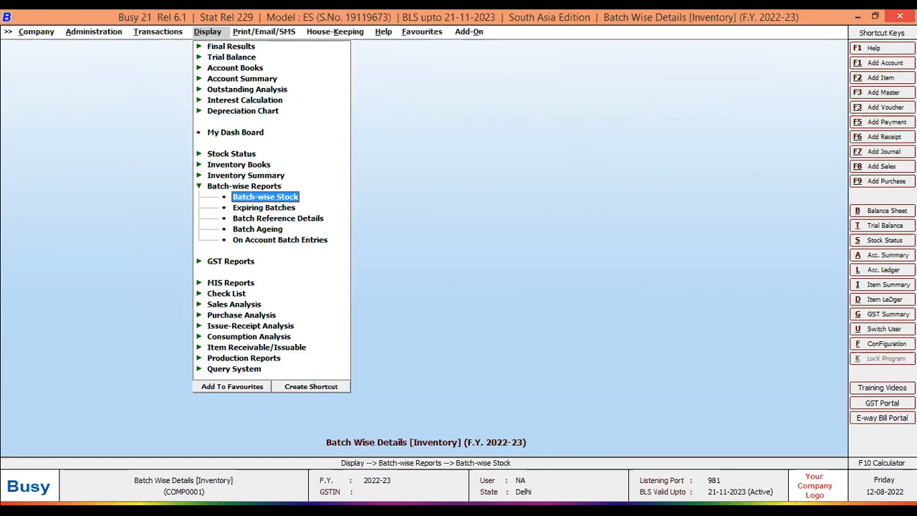
Start the Batch-wise Stock report for All Items with Entry-wise Details
{"action": "key", "text": "Return"}
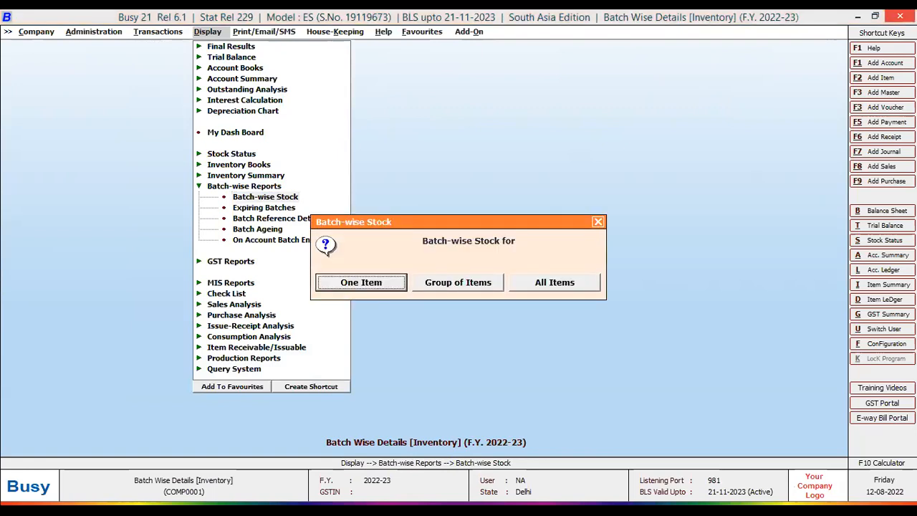
{"action": "key", "text": "Right"}
{"action": "key", "text": "Right"}
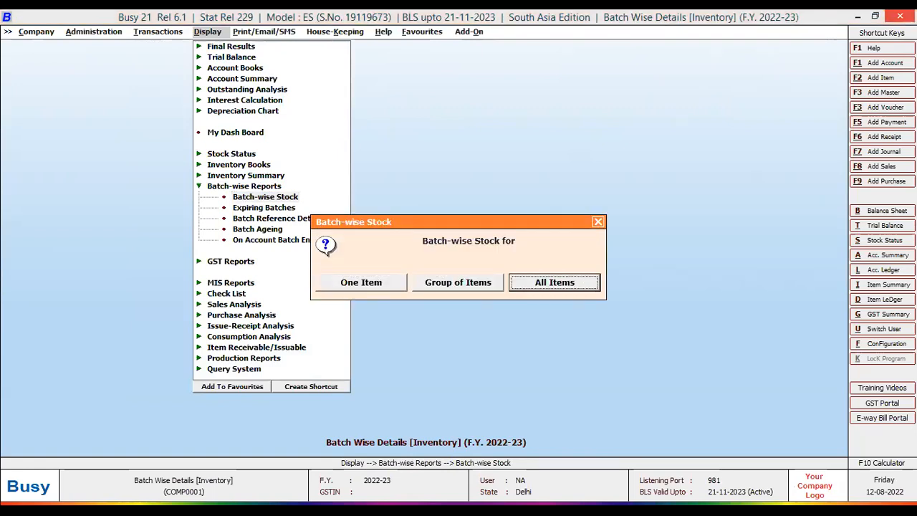
{"action": "key", "text": "Return"}
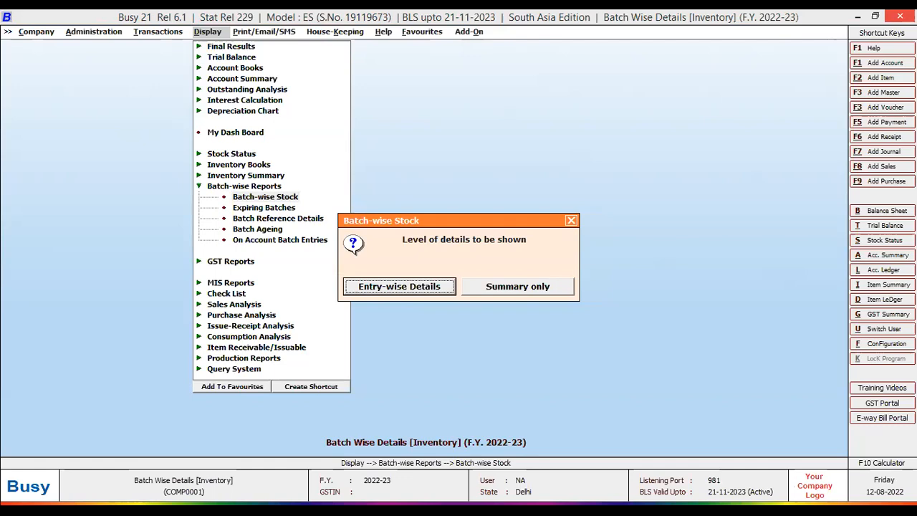
{"action": "key", "text": "Right"}
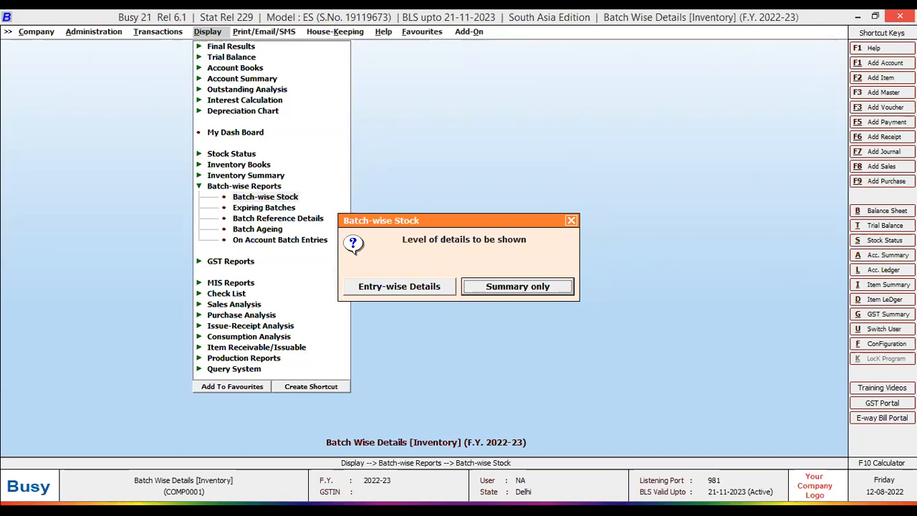
{"action": "key", "text": "Left"}
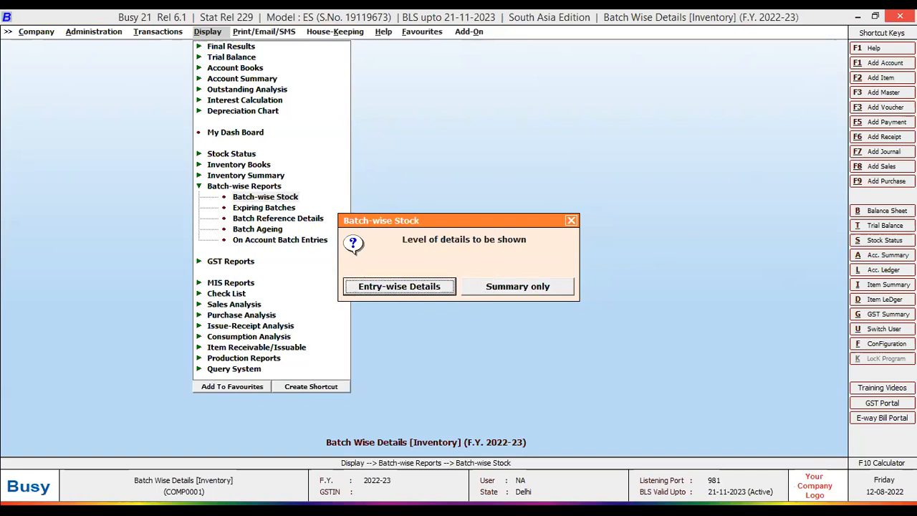
{"action": "key", "text": "Return"}
Generate the report for 01-04-2022 to 12-08-2022 with full details shown and All(Including Cleared) entries considered
{"action": "key", "text": "Return"}
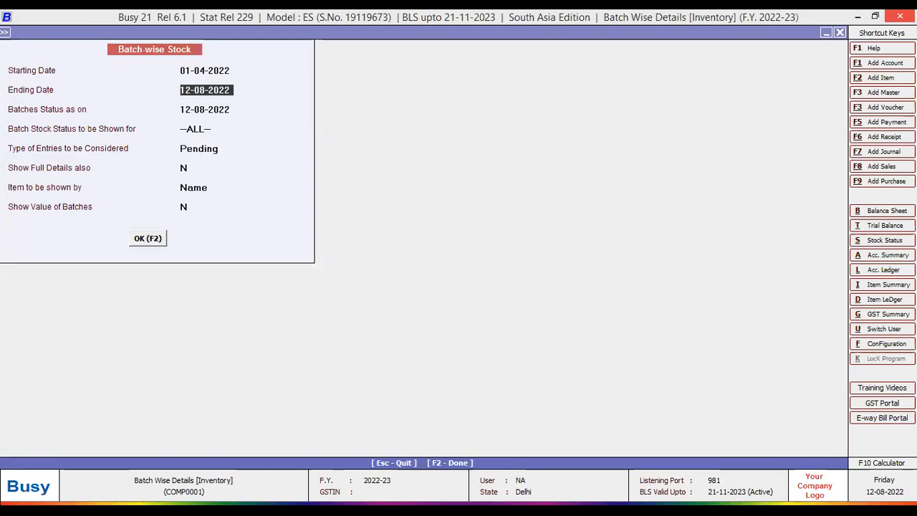
{"action": "key", "text": "Return"}
{"action": "key", "text": "Return"}
{"action": "key", "text": "Return"}
{"action": "key", "text": "Return"}
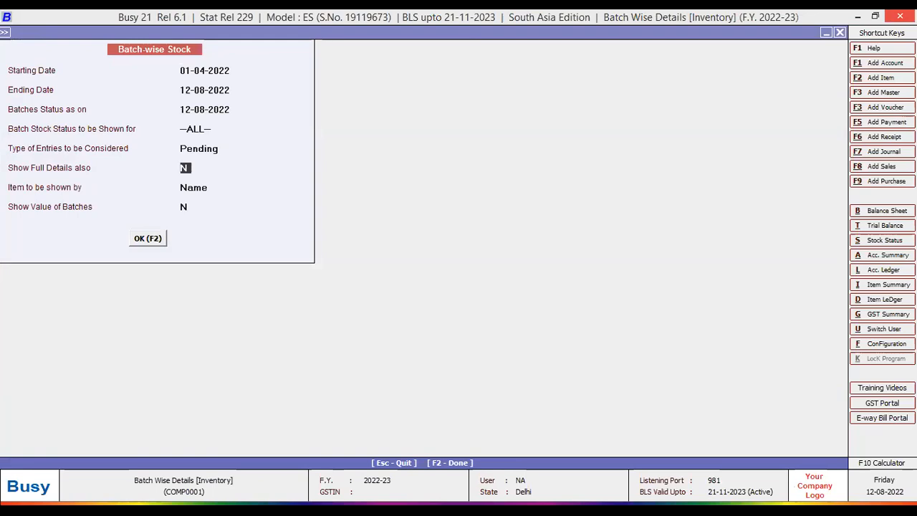
{"action": "key", "text": "y"}
{"action": "left_click", "coordinate": [227, 148]}
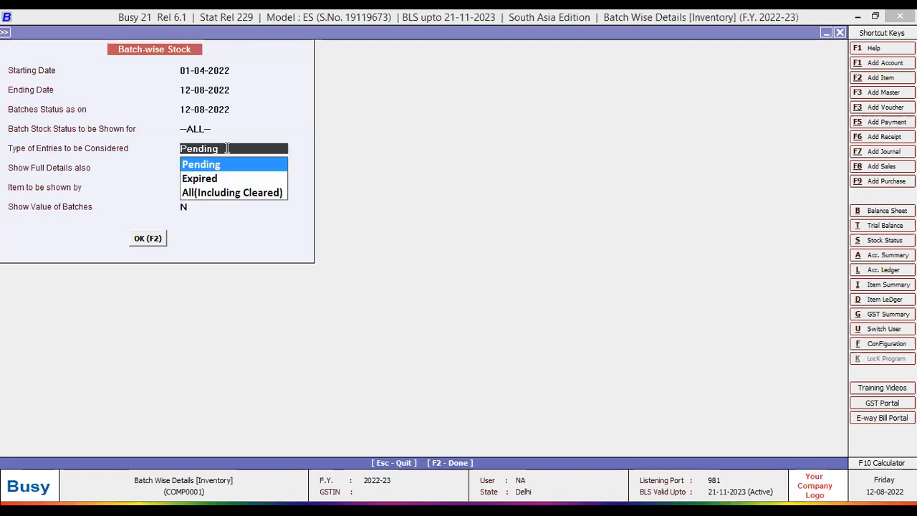
{"action": "key", "text": "Down"}
{"action": "key", "text": "Down"}
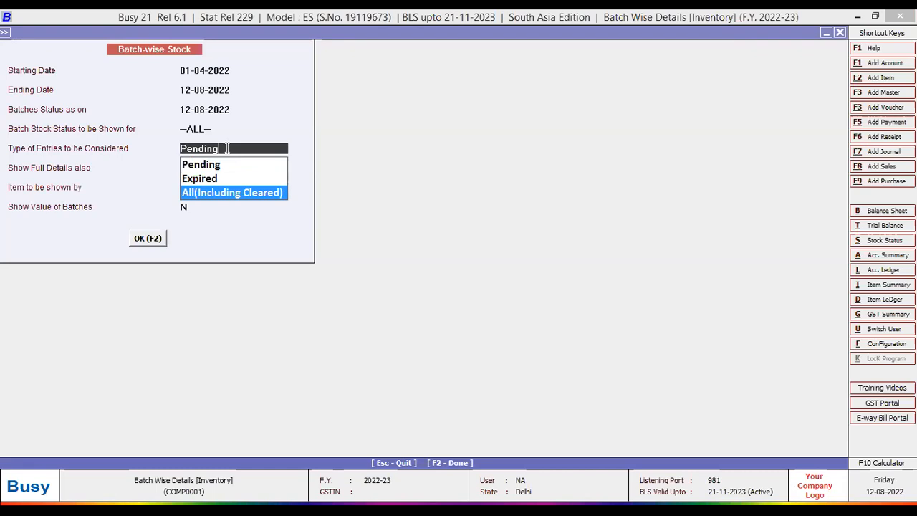
{"action": "key", "text": "Return"}
{"action": "key", "text": "Return"}
{"action": "key", "text": "Return"}
{"action": "key", "text": "Return"}
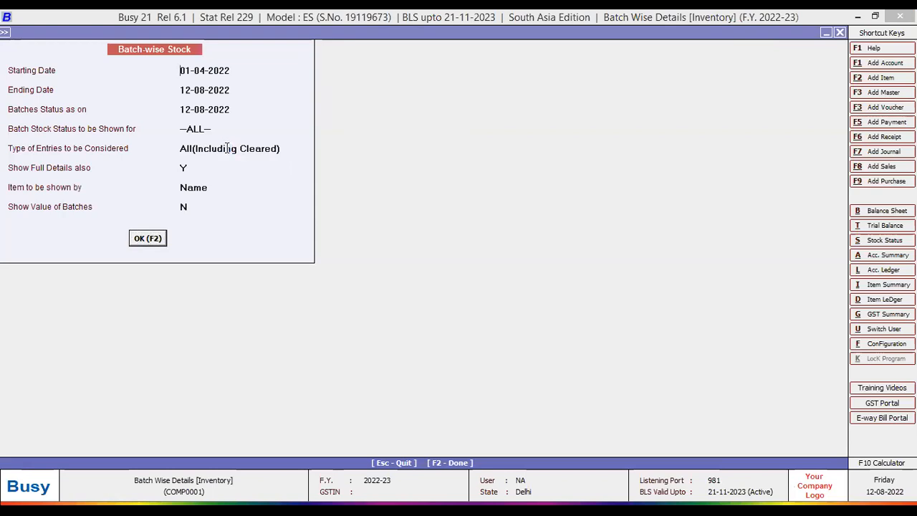
{"action": "key", "text": "Return"}
{"action": "key", "text": "F2"}
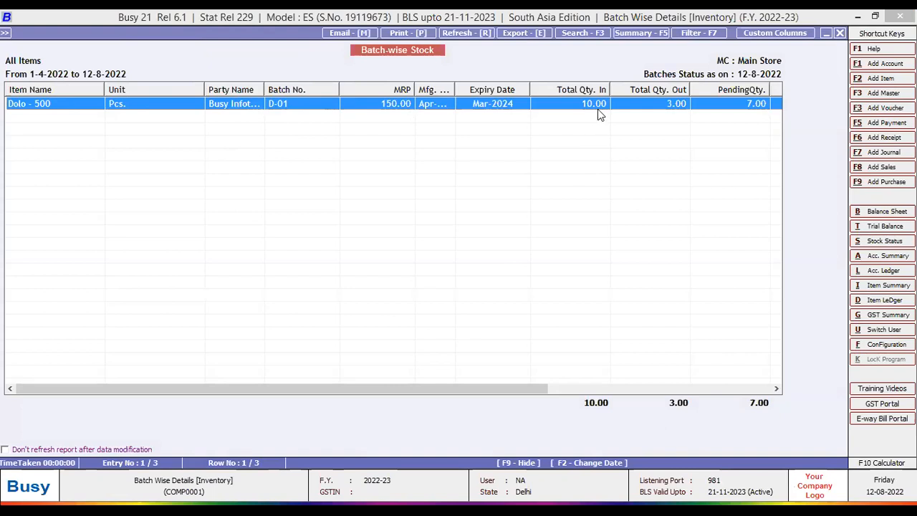
Widen the second Party Name column, examine each voucher's number, date and quantity for batch D-01, and close the report
{"action": "left_click_drag", "start_coordinate": [524, 391], "coordinate": [727, 394]}
{"action": "left_click_drag", "start_coordinate": [611, 89], "coordinate": [678, 86]}
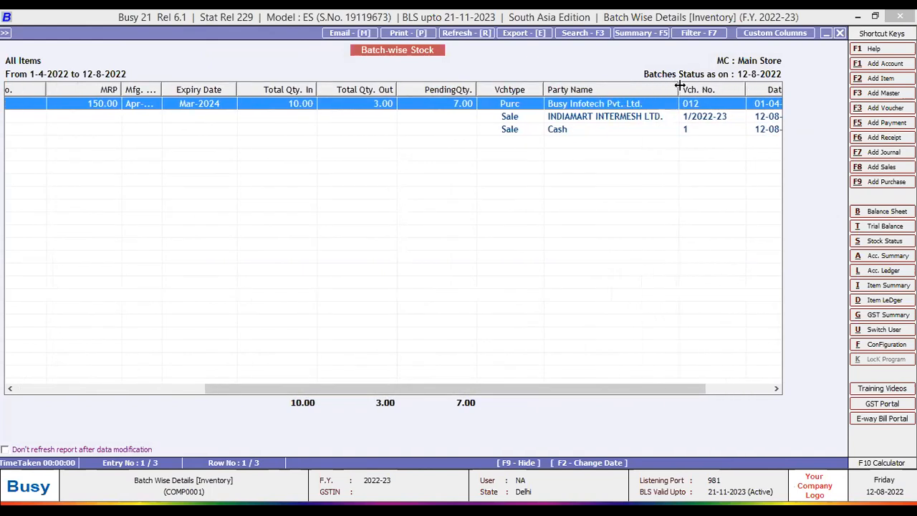
{"action": "left_click", "coordinate": [609, 117]}
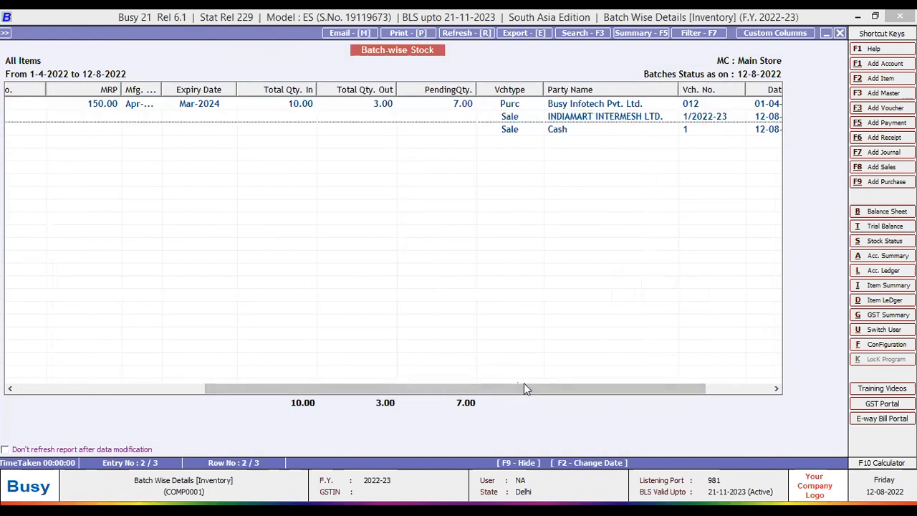
{"action": "left_click_drag", "start_coordinate": [524, 385], "coordinate": [605, 399]}
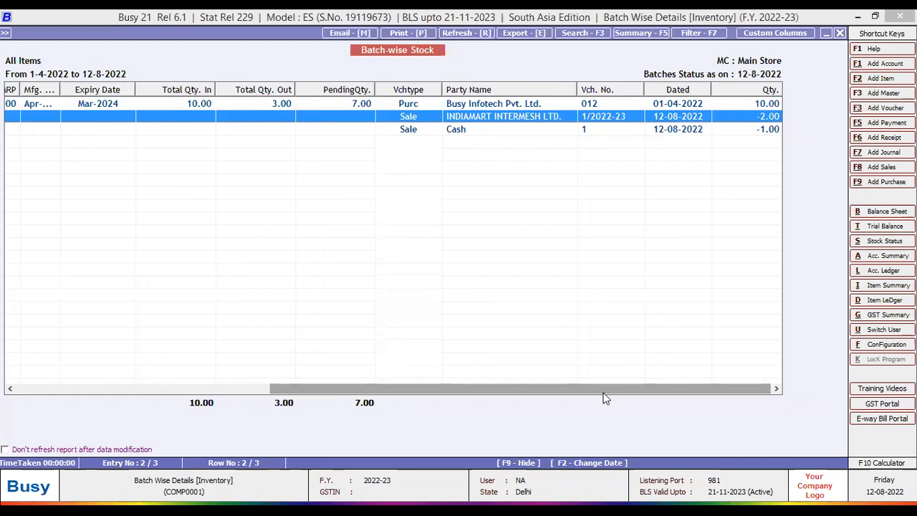
{"action": "key", "text": "Escape"}
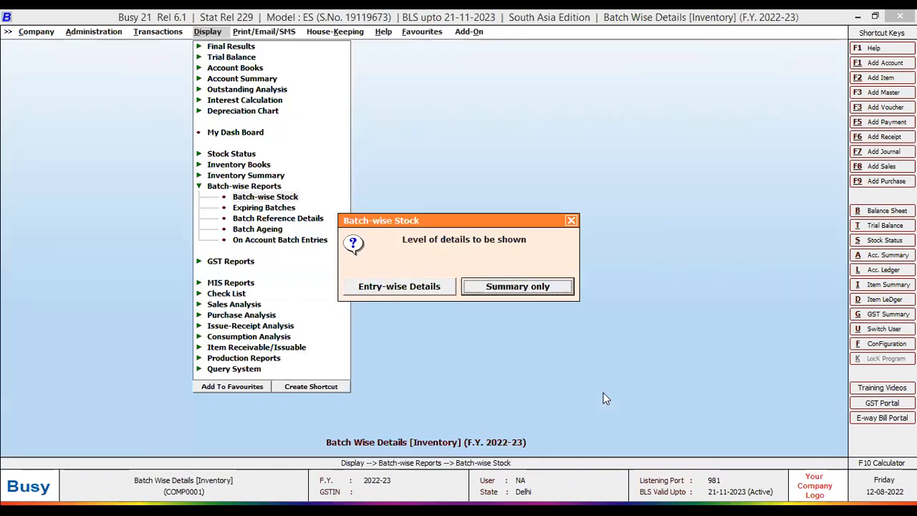
Generate the Summary only Batch-wise Stock report for 01-04-2022 to 12-08-2022, with Pending entries and items shown by Name
{"action": "key", "text": "Return"}
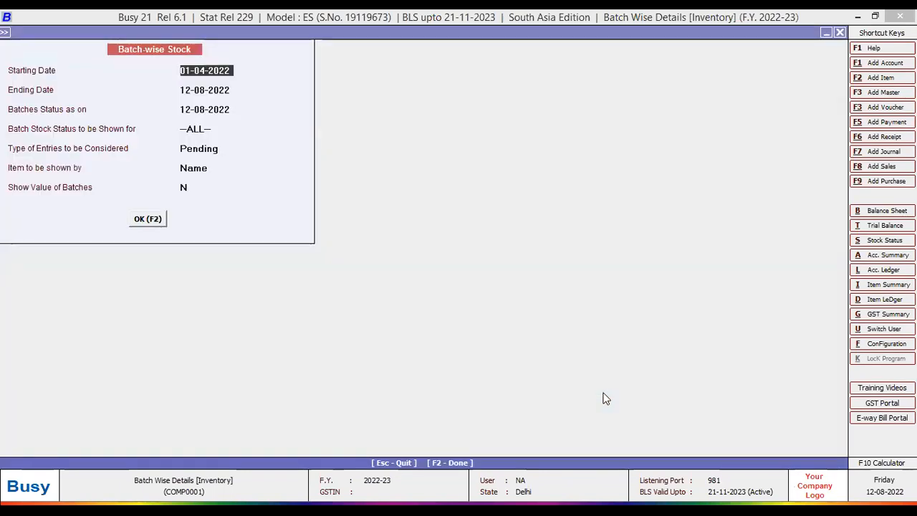
{"action": "key", "text": "Return"}
{"action": "key", "text": "Return"}
{"action": "key", "text": "Return"}
{"action": "key", "text": "Return"}
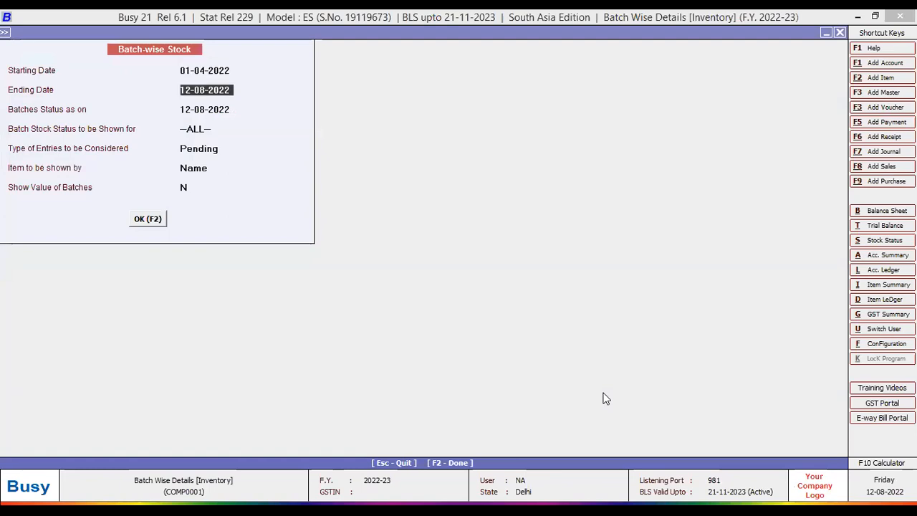
{"action": "key", "text": "Return"}
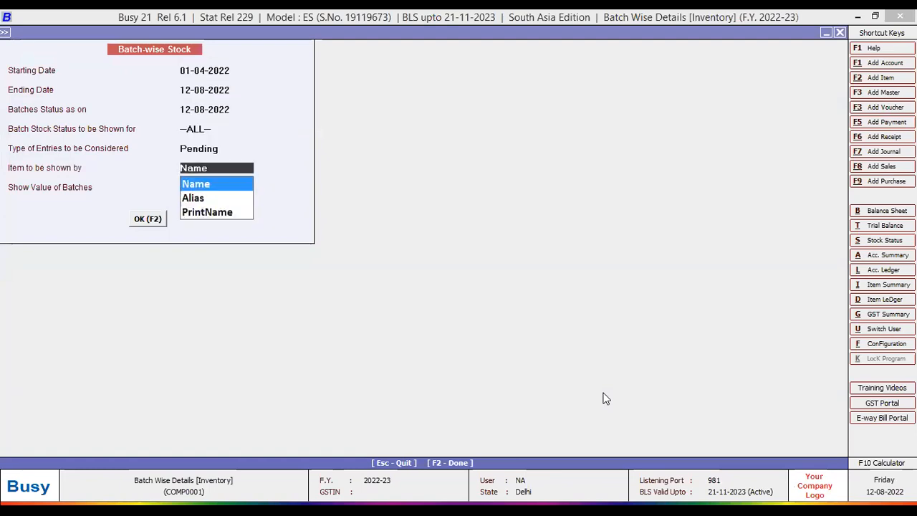
{"action": "key", "text": "Return"}
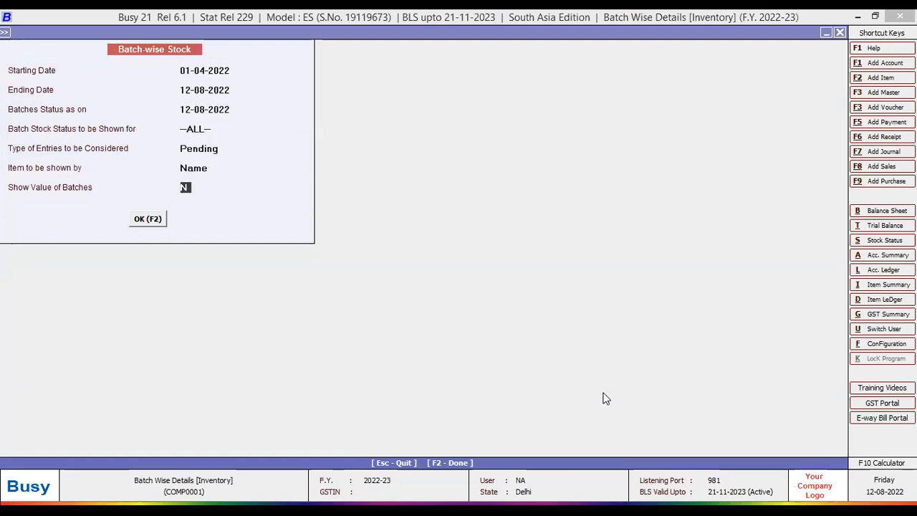
{"action": "left_click", "coordinate": [215, 148]}
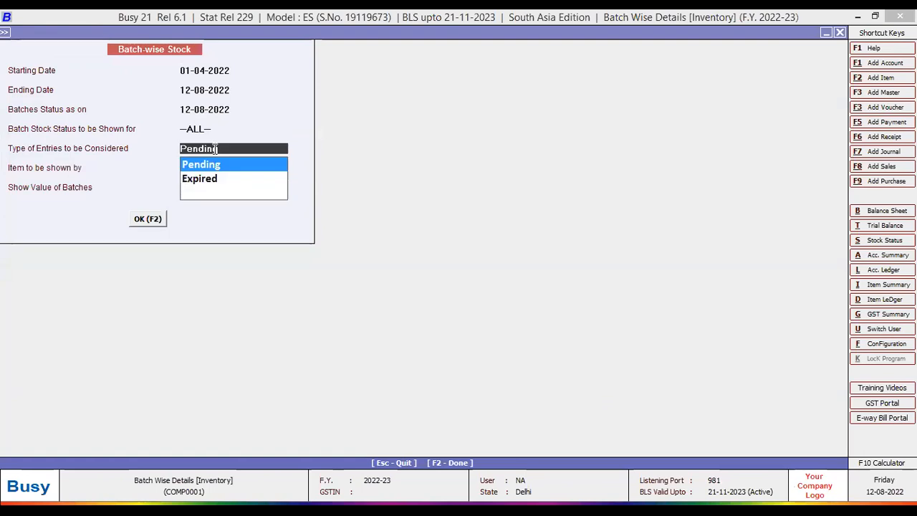
{"action": "key", "text": "Return"}
{"action": "key", "text": "Return"}
{"action": "key", "text": "Return"}
{"action": "key", "text": "Return"}
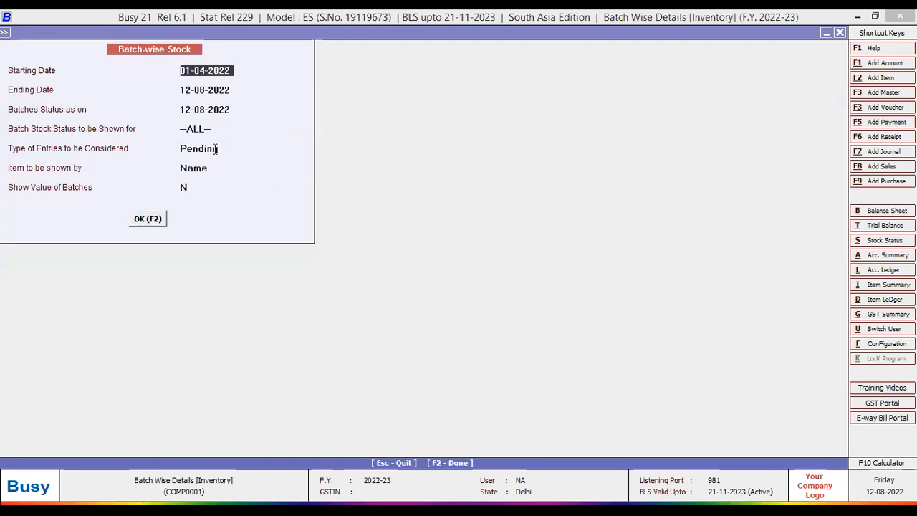
{"action": "key", "text": "F2"}
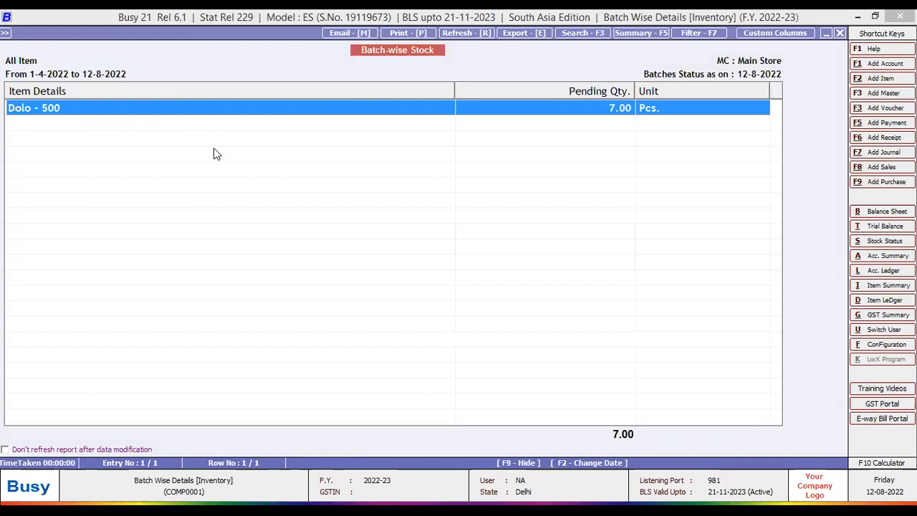
Examine the batch details behind Dolo - 500 in the summary and close the Batch-wise Stock report
{"action": "key", "text": "Return"}
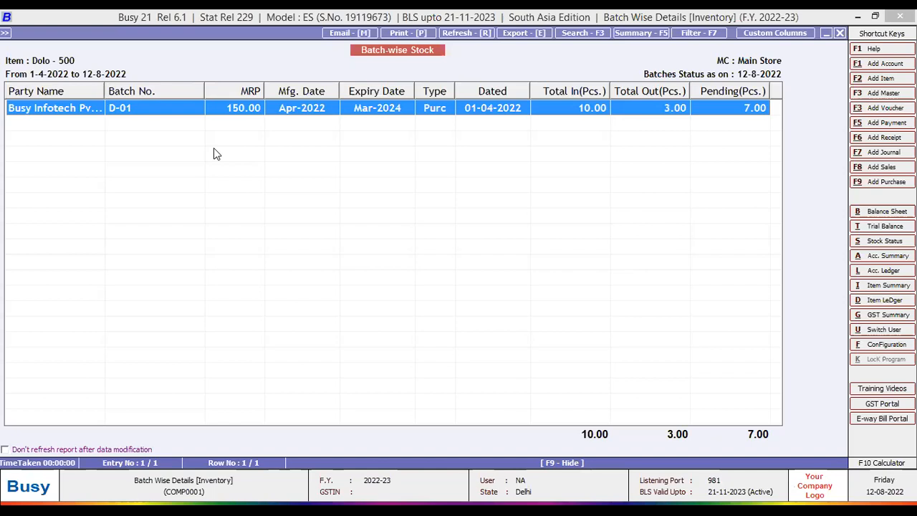
{"action": "key", "text": "Escape"}
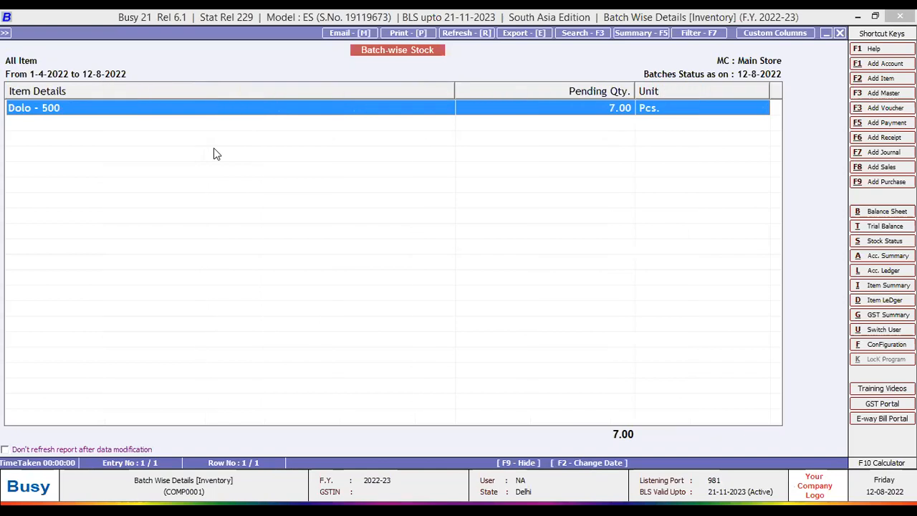
{"action": "key", "text": "Escape"}
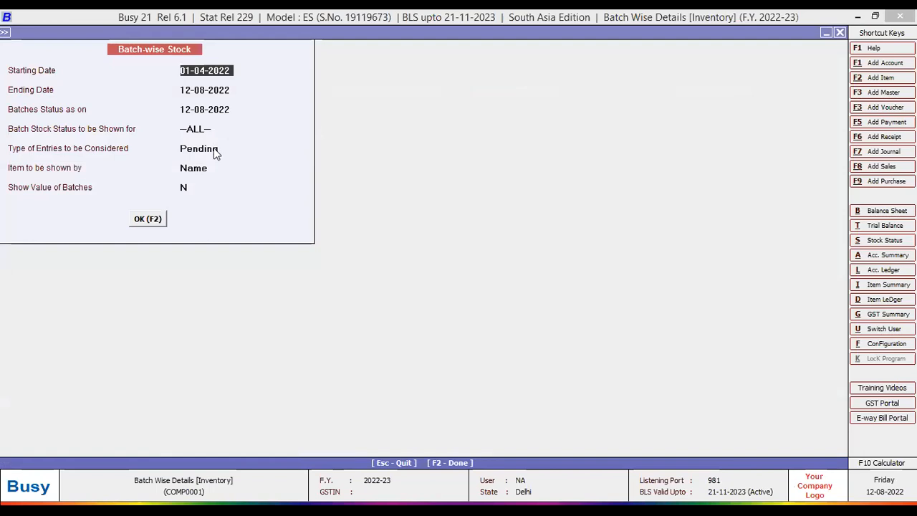
{"action": "key", "text": "Escape"}
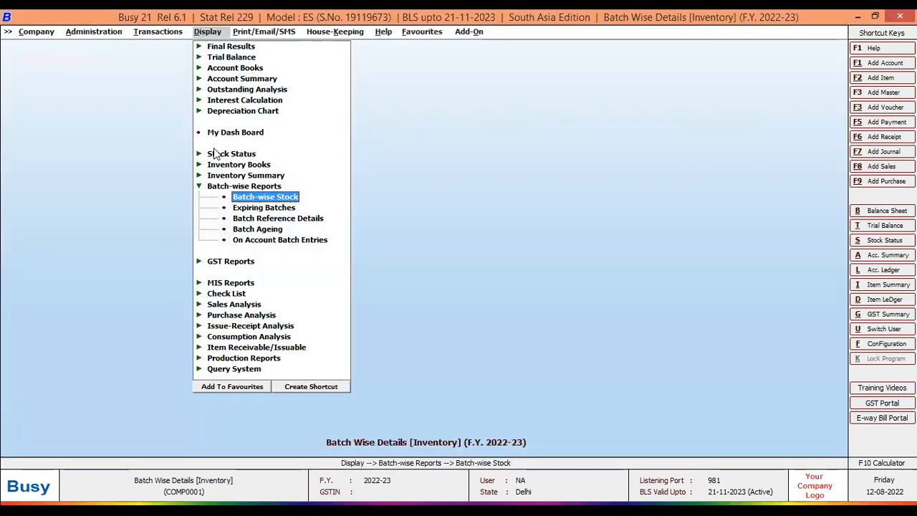
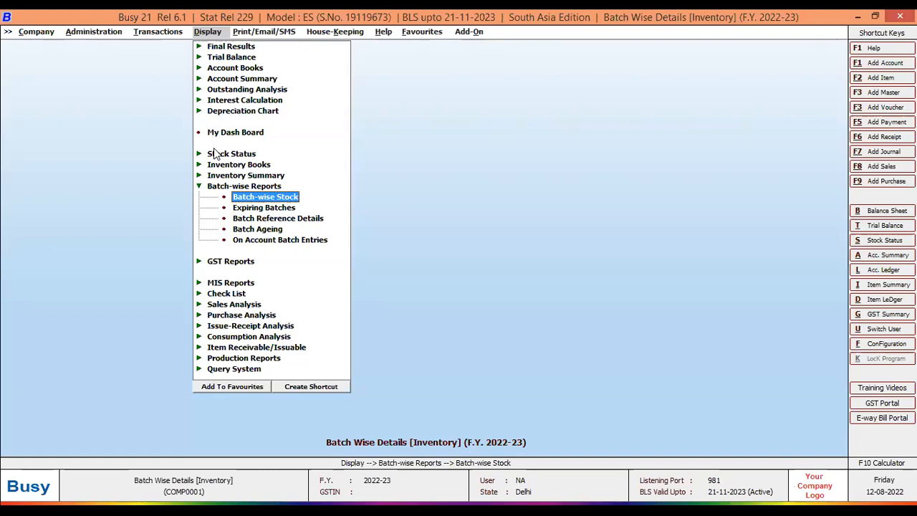
Start an Expiring Batches report for one item, Dolo - 500, restricted to a date range
{"action": "key", "text": "Down"}
{"action": "key", "text": "Return"}
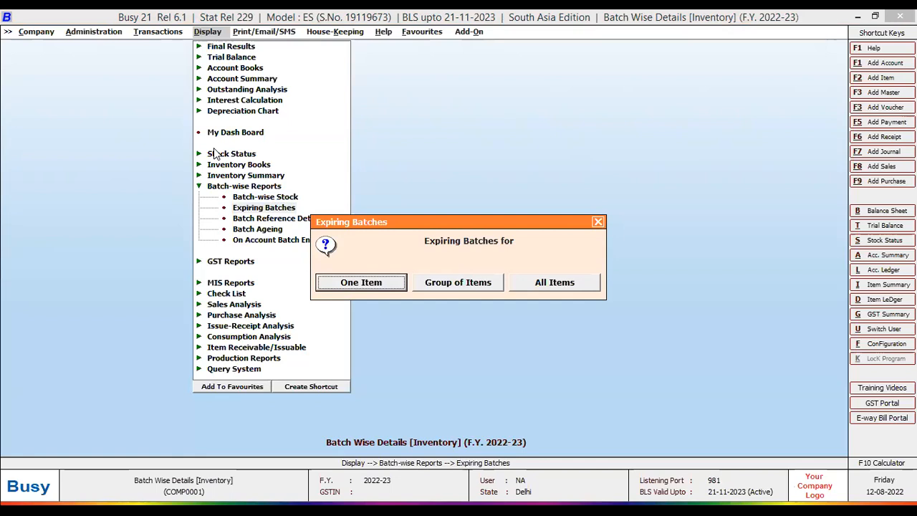
{"action": "key", "text": "Return"}
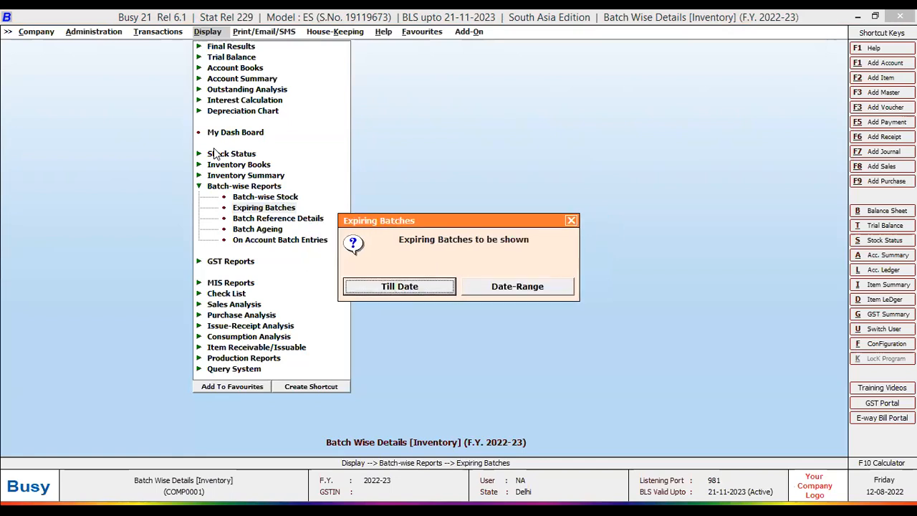
{"action": "key", "text": "Right"}
{"action": "key", "text": "Left"}
{"action": "key", "text": "Right"}
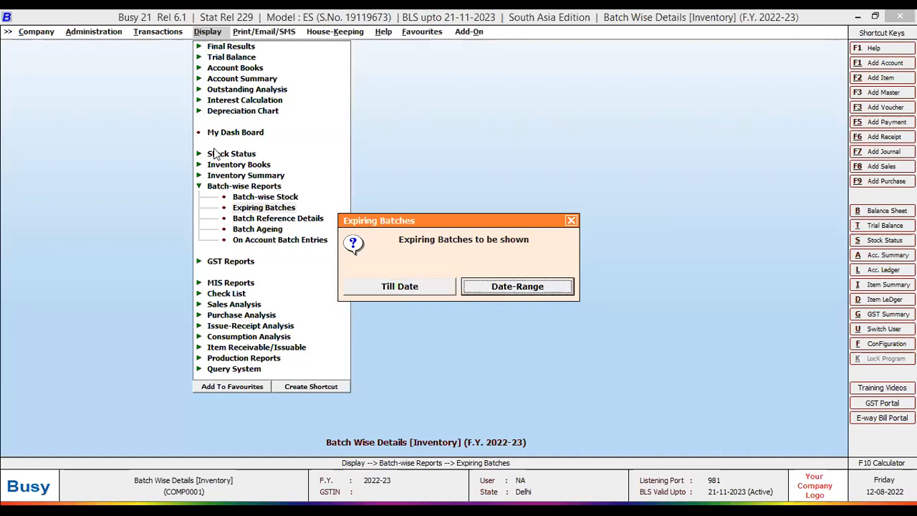
{"action": "key", "text": "Return"}
{"action": "key", "text": "Return"}
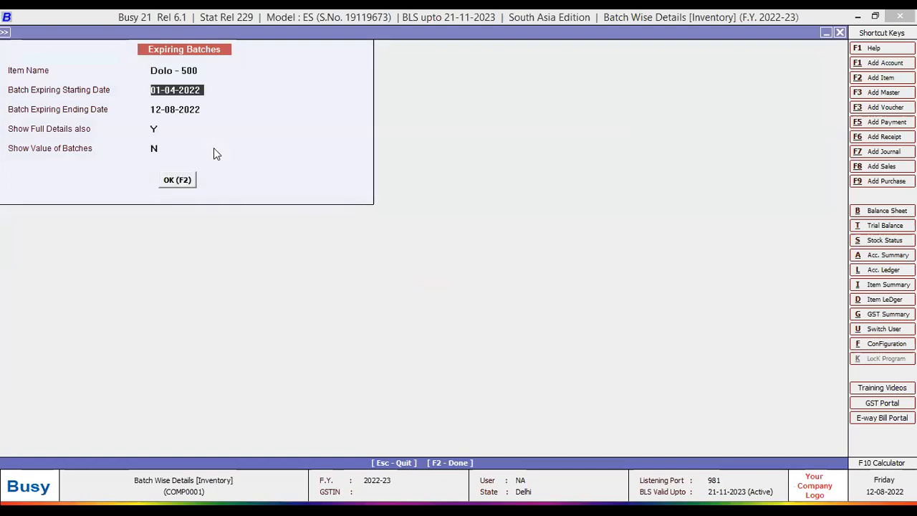
Generate the Expiring Batches report for 01-04-2022 to 12-08-2022 with full details and without batch values, and return to its criteria
{"action": "type", "text": "0"}
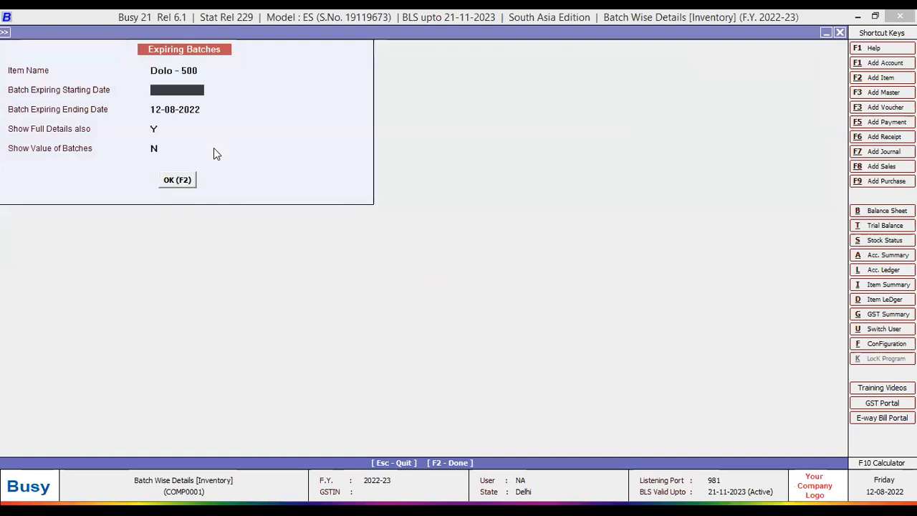
{"action": "type", "text": "1-04"}
{"action": "key", "text": "Return"}
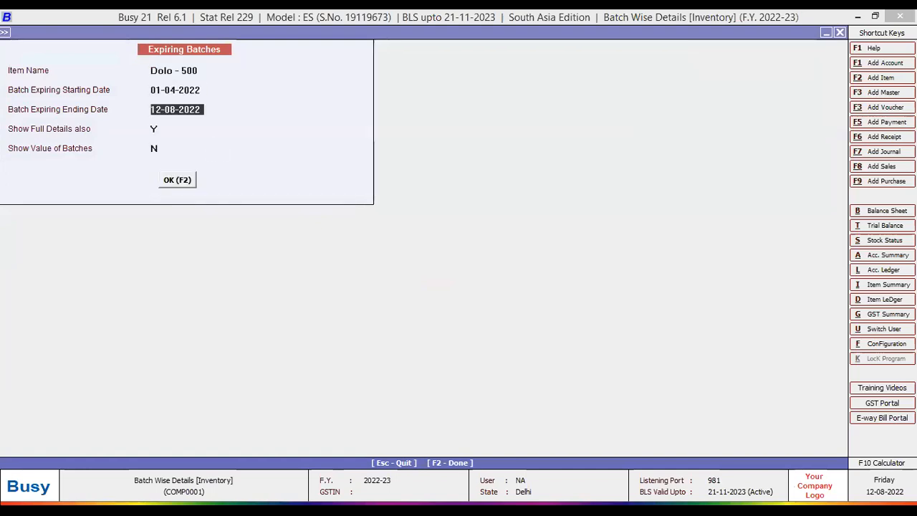
{"action": "key", "text": "Return"}
{"action": "key", "text": "Return"}
{"action": "key", "text": "Return"}
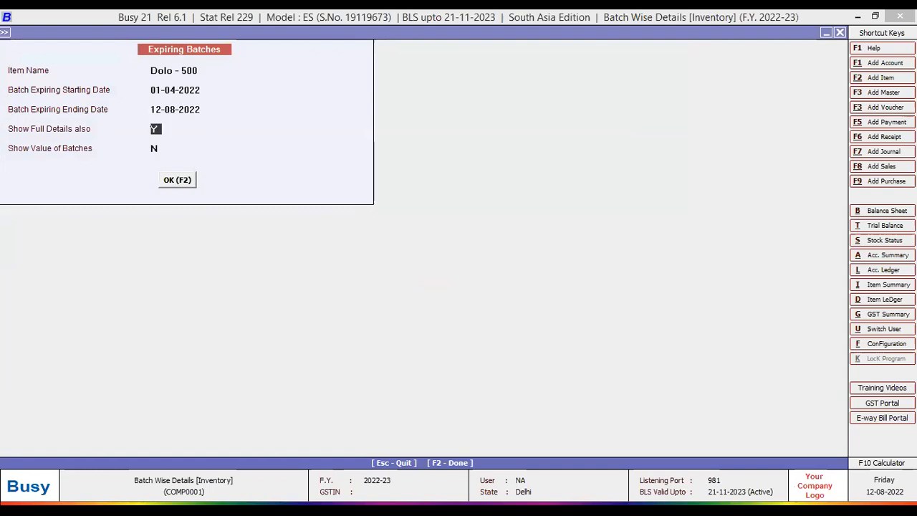
{"action": "key", "text": "Return"}
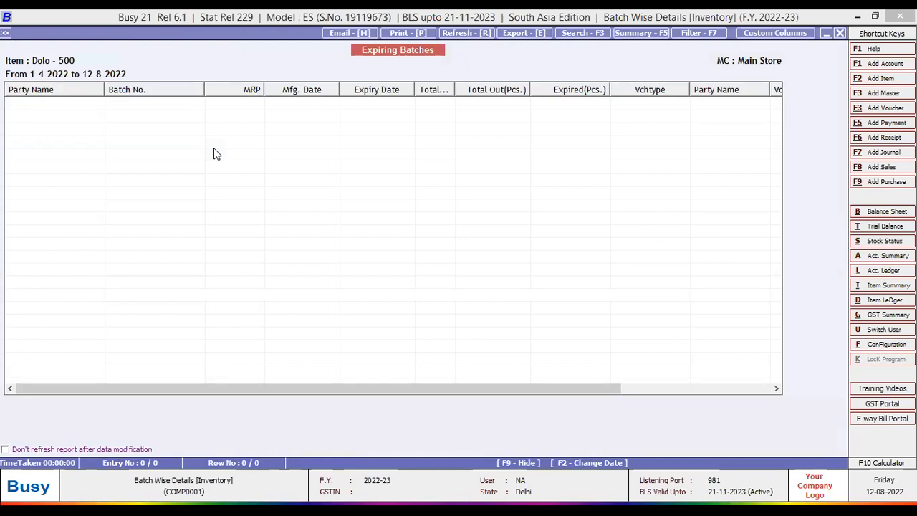
{"action": "key", "text": "Escape"}
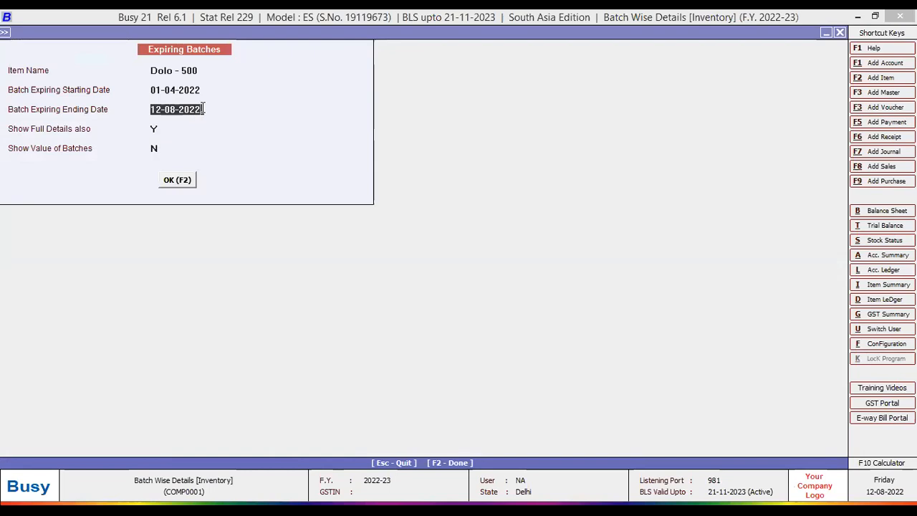
Set the batch expiring ending date to 12-08-2024, regenerate the report, and examine the voucher numbers, dates and quantities
{"action": "key", "text": "BackSpace"}
{"action": "type", "text": "4"}
{"action": "key", "text": "Return"}
{"action": "key", "text": "Return"}
{"action": "key", "text": "Return"}
{"action": "key", "text": "Return"}
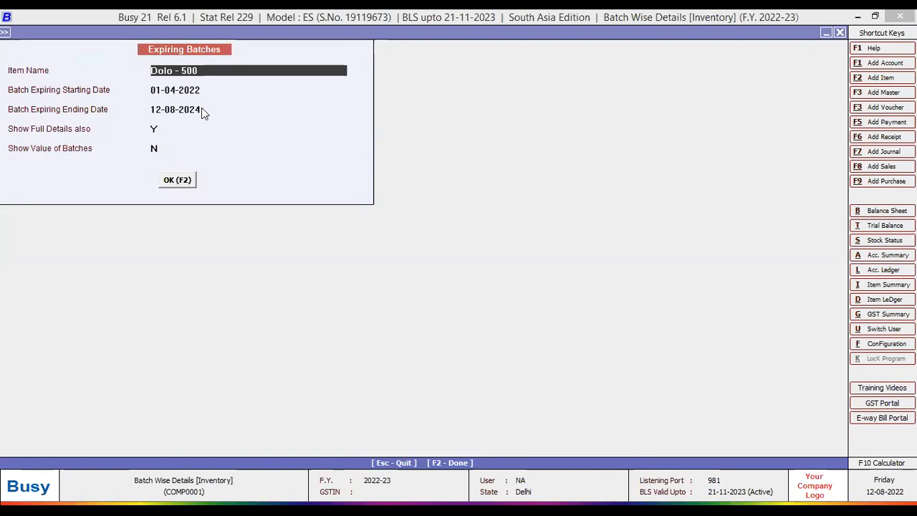
{"action": "key", "text": "F2"}
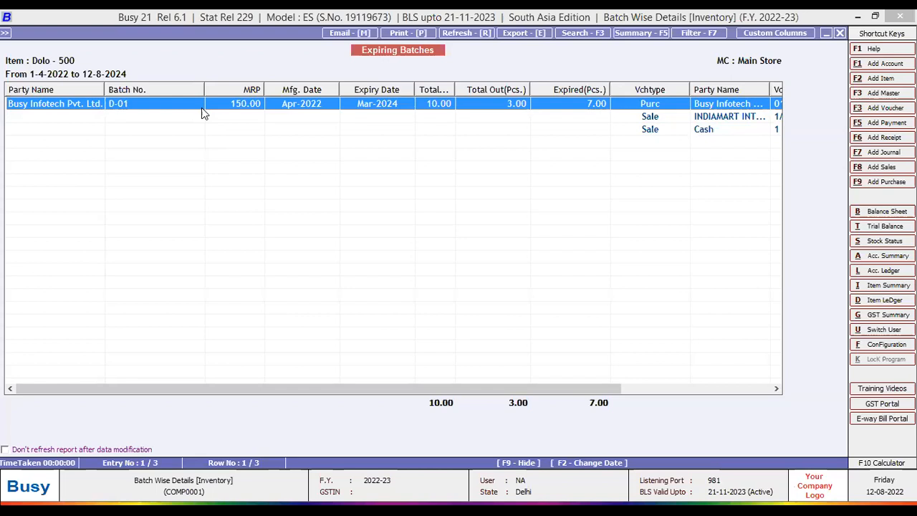
{"action": "left_click_drag", "start_coordinate": [331, 392], "coordinate": [524, 399]}
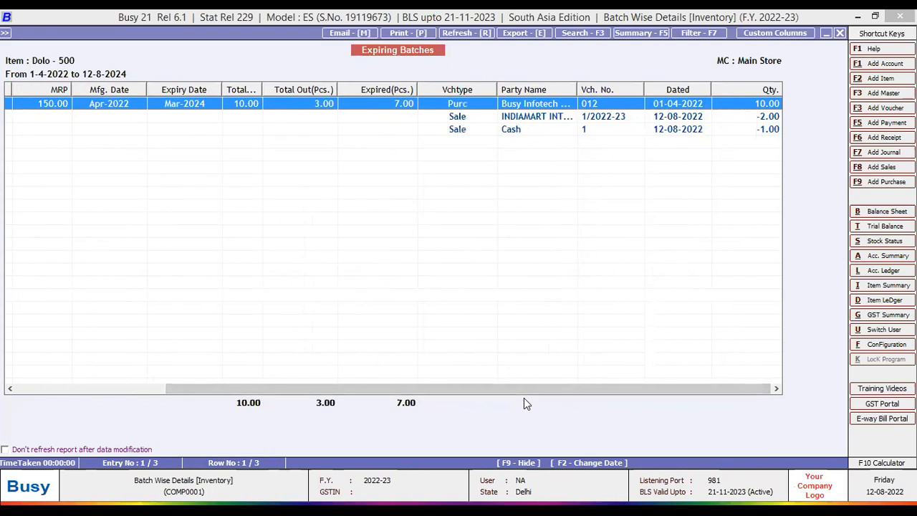
Go back through the report criteria, regenerate the report unchanged, and examine batch D-01's expiry date and related vouchers
{"action": "key", "text": "Escape"}
{"action": "key", "text": "Return"}
{"action": "key", "text": "Return"}
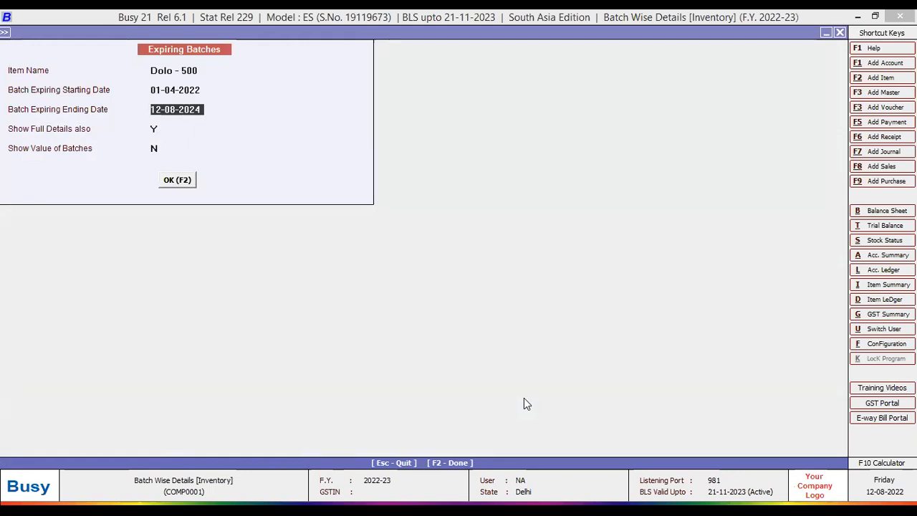
{"action": "key", "text": "Down"}
{"action": "key", "text": "Down"}
{"action": "key", "text": "Down"}
{"action": "key", "text": "Down"}
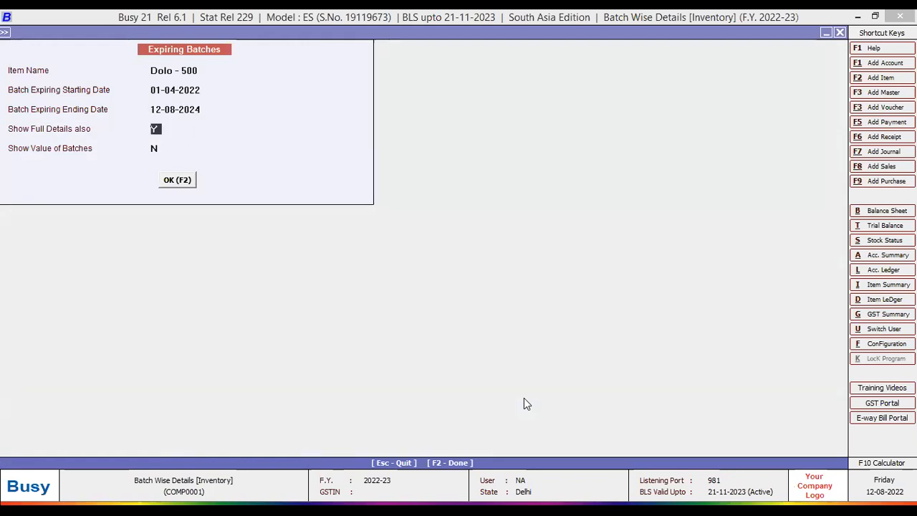
{"action": "key", "text": "F2"}
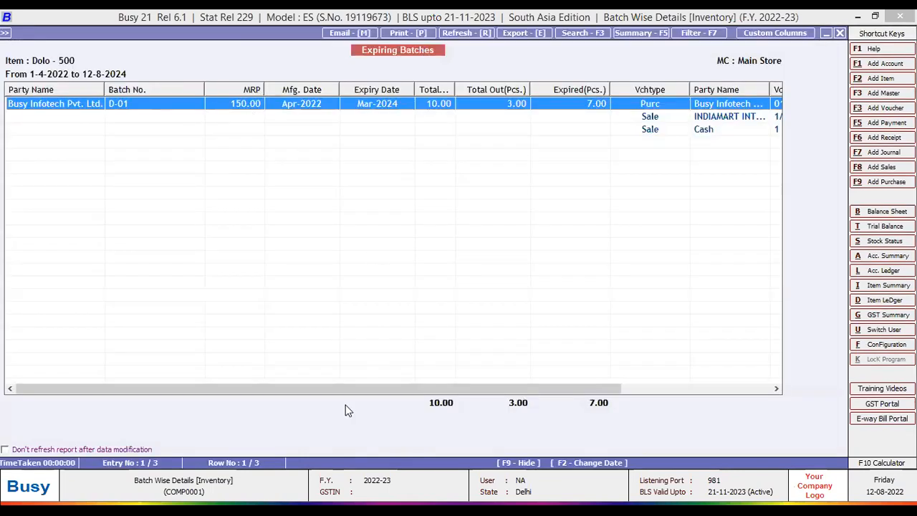
{"action": "left_click_drag", "start_coordinate": [334, 388], "coordinate": [370, 389]}
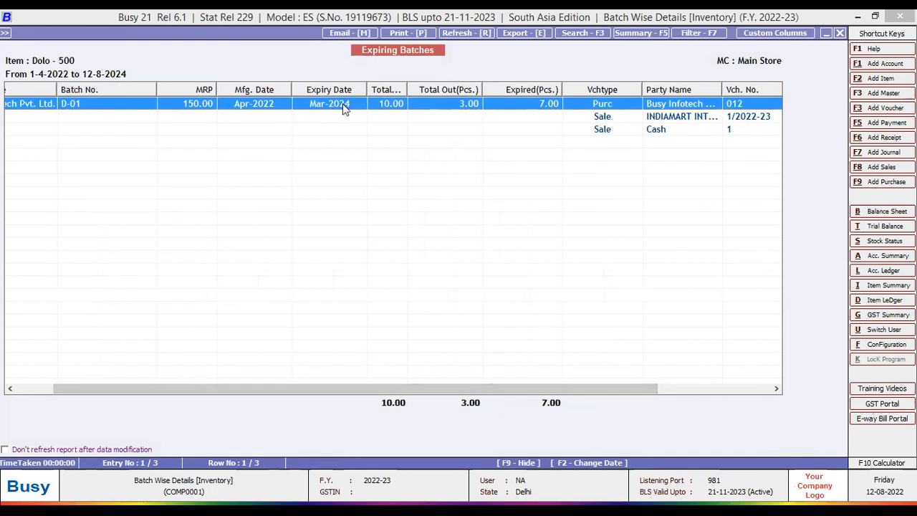
{"action": "left_click_drag", "start_coordinate": [479, 394], "coordinate": [573, 393]}
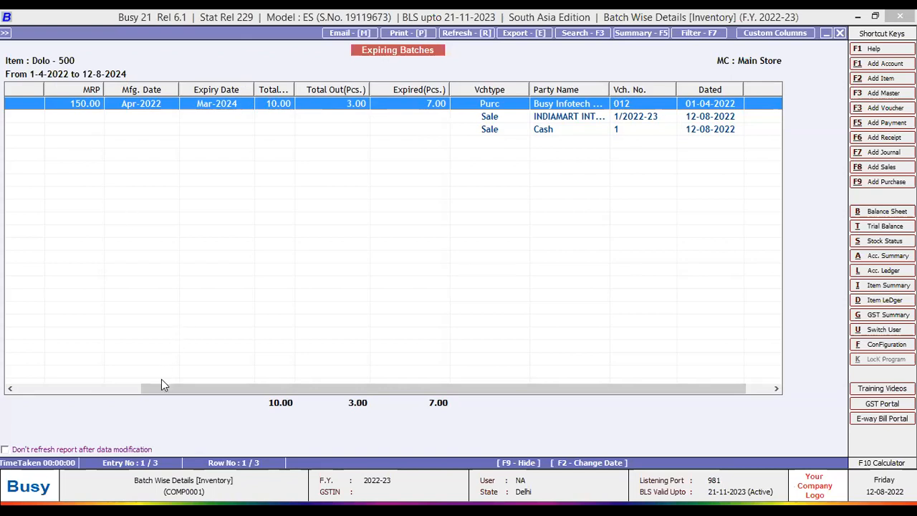
{"action": "left_click_drag", "start_coordinate": [158, 387], "coordinate": [97, 389]}
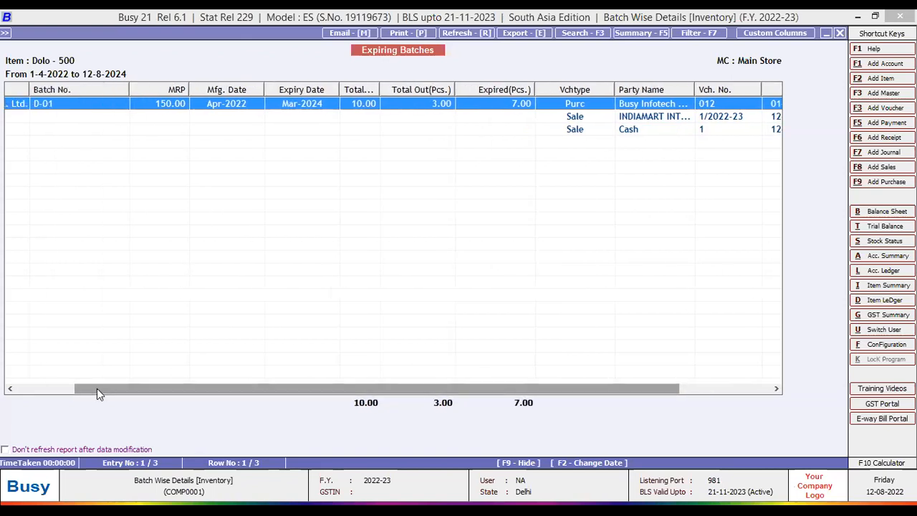
Regenerate the Expiring Batches report with the ending date set to 12-08-2023, and close the report
{"action": "key", "text": "Escape"}
{"action": "key", "text": "Right"}
{"action": "key", "text": "Right"}
{"action": "key", "text": "Right"}
{"action": "key", "text": "Right"}
{"action": "key", "text": "Right"}
{"action": "key", "text": "Right"}
{"action": "key", "text": "Right"}
{"action": "key", "text": "Right"}
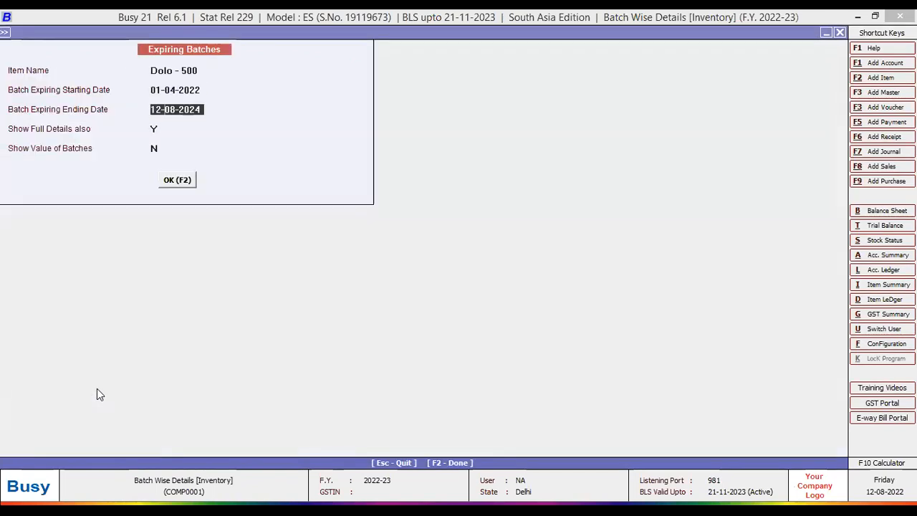
{"action": "key", "text": "BackSpace"}
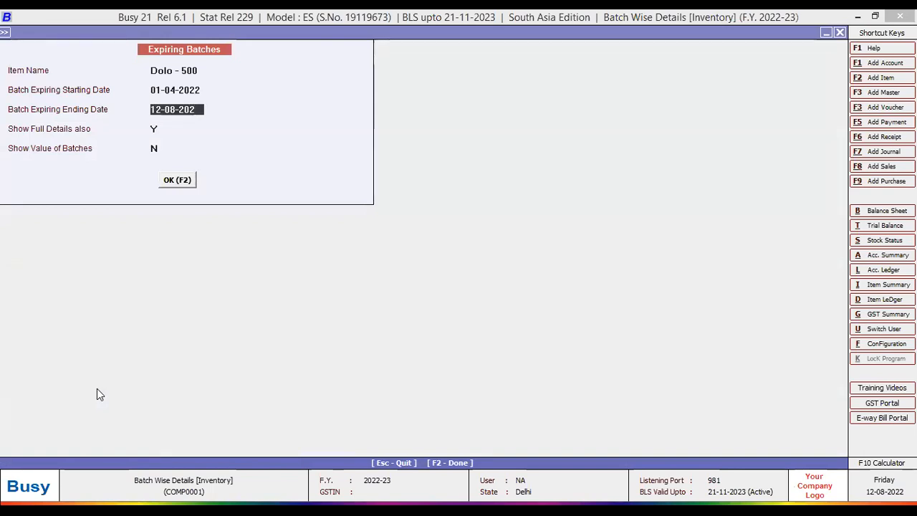
{"action": "type", "text": "3"}
{"action": "key", "text": "Return"}
{"action": "key", "text": "F2"}
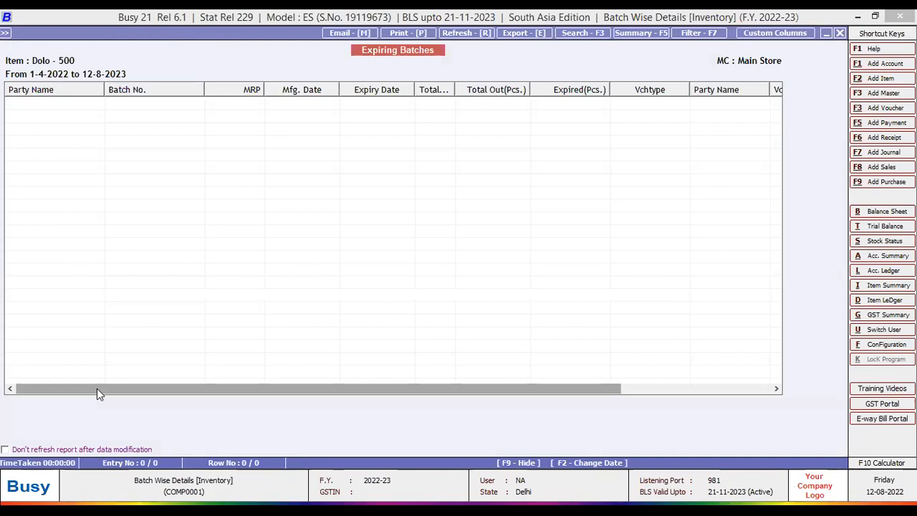
{"action": "key", "text": "Escape"}
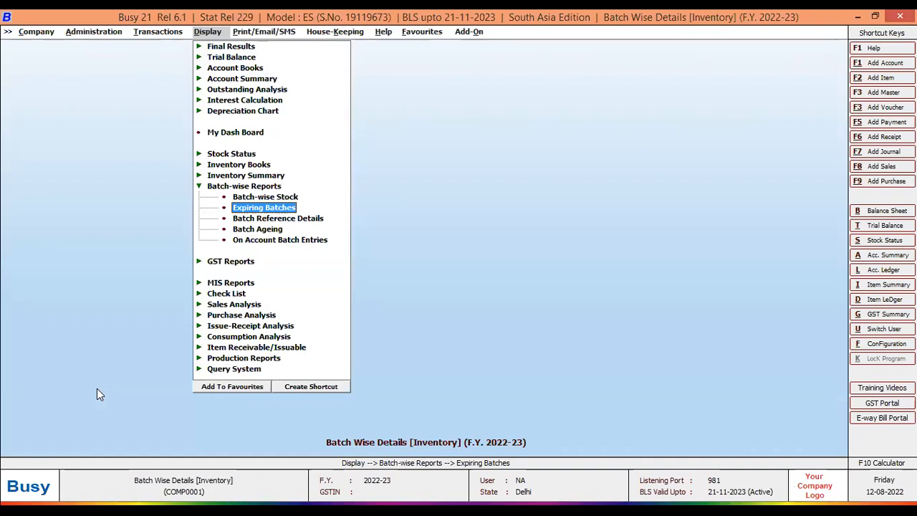
Generate the Batch Reference Details report for batch D-01 across all items, examine its purchase and sale entries, and close it
{"action": "key", "text": "Down"}
{"action": "key", "text": "Return"}
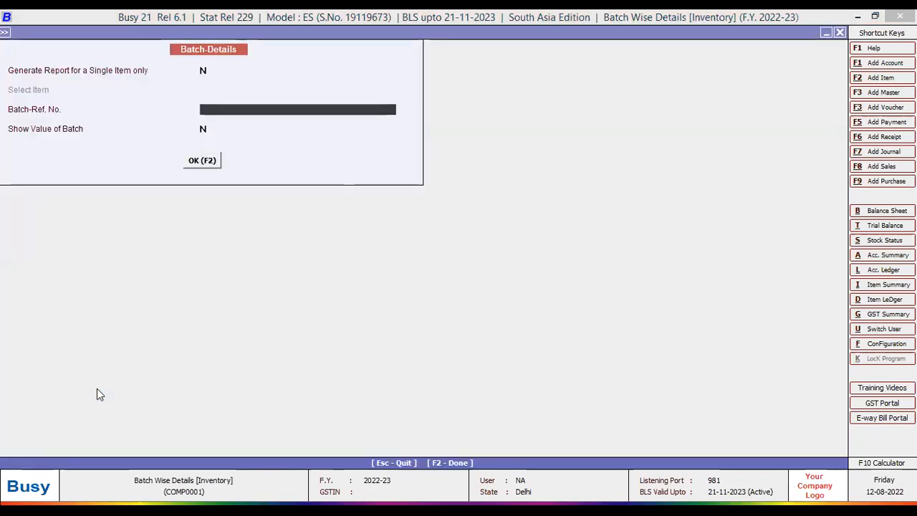
{"action": "type", "text": "D-01"}
{"action": "key", "text": "Return"}
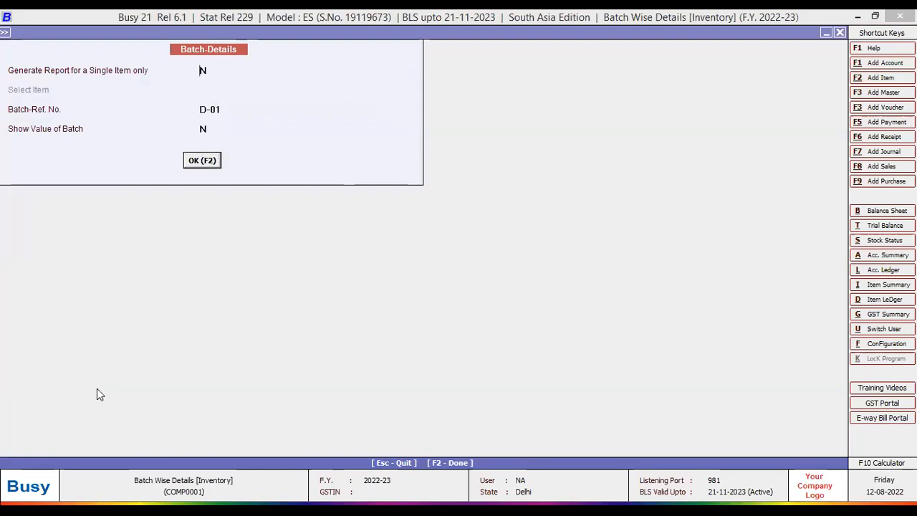
{"action": "key", "text": "F2"}
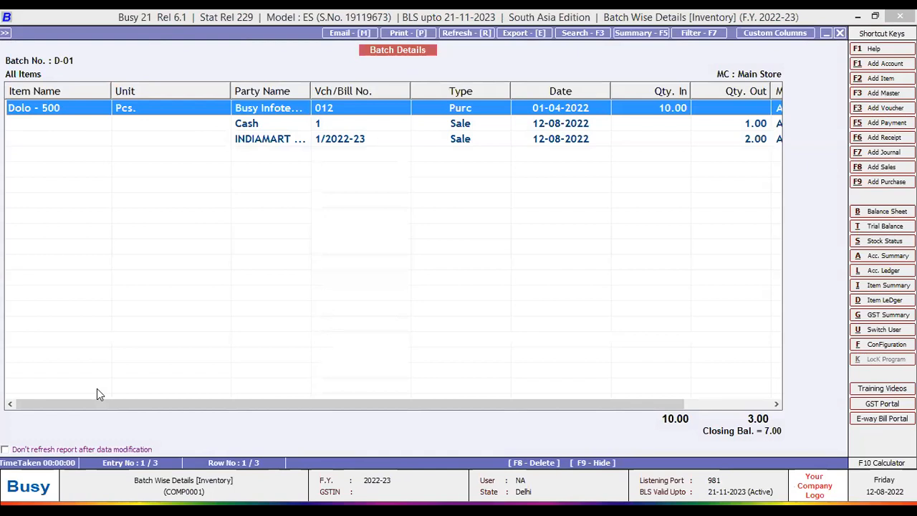
{"action": "key", "text": "Escape"}
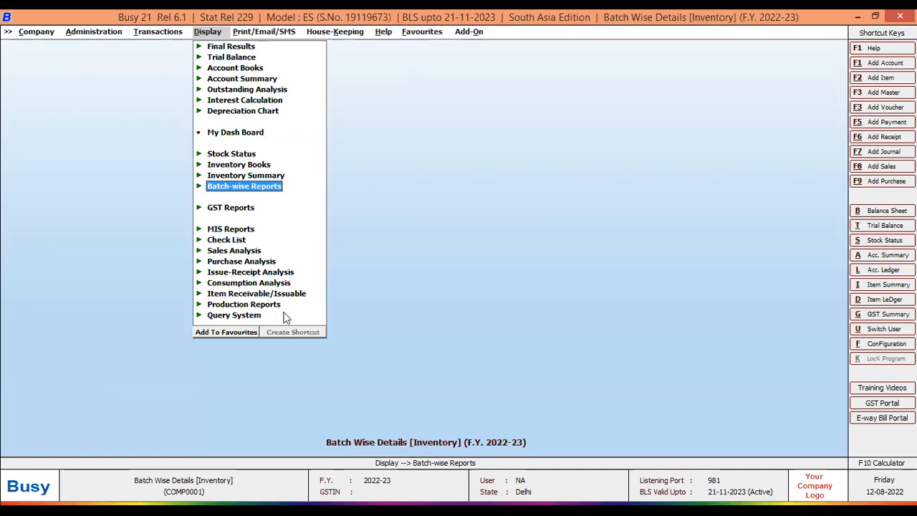
Run a Query on Item Batches for batch D-01 across all items without batch value, and close the result
{"action": "left_click", "coordinate": [242, 315]}
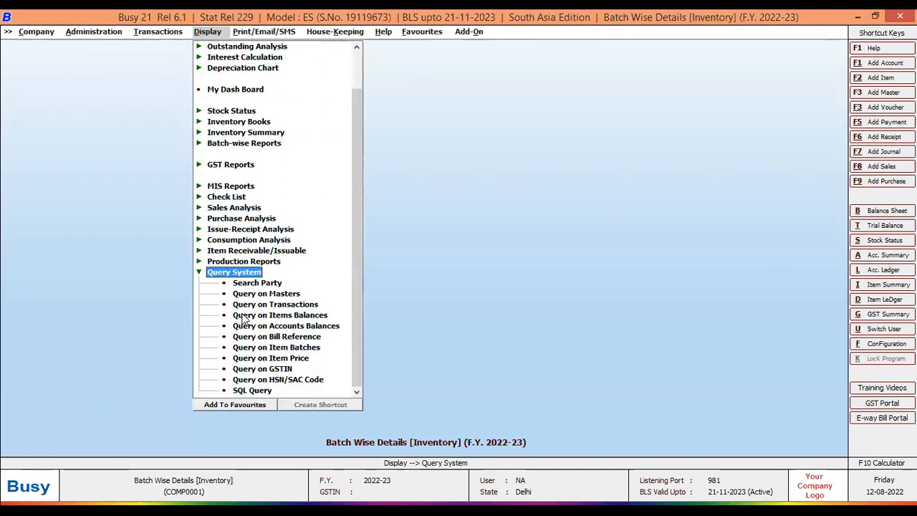
{"action": "left_click", "coordinate": [281, 347]}
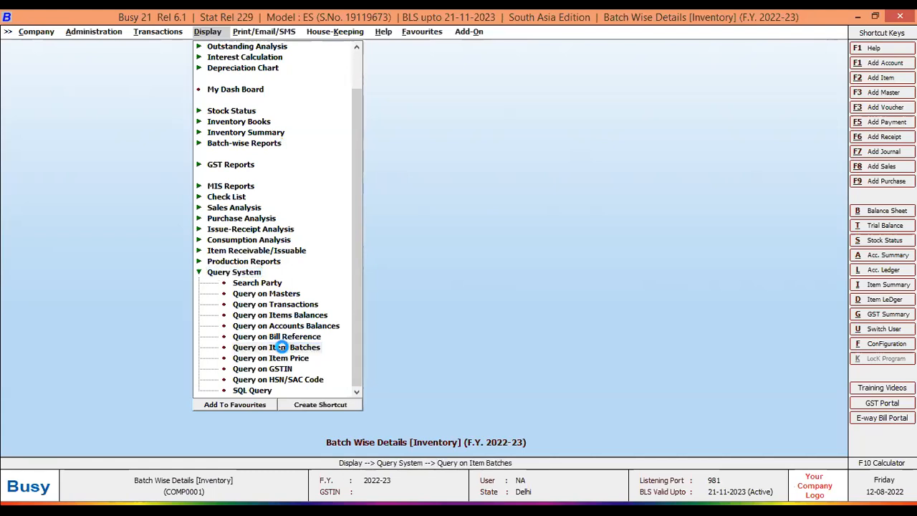
{"action": "double_click", "coordinate": [283, 347]}
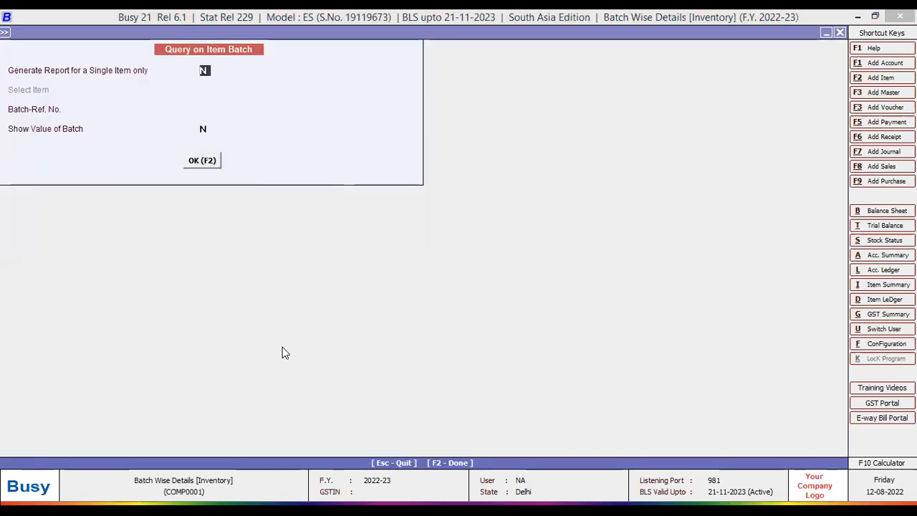
{"action": "key", "text": "Return"}
{"action": "type", "text": "d-01"}
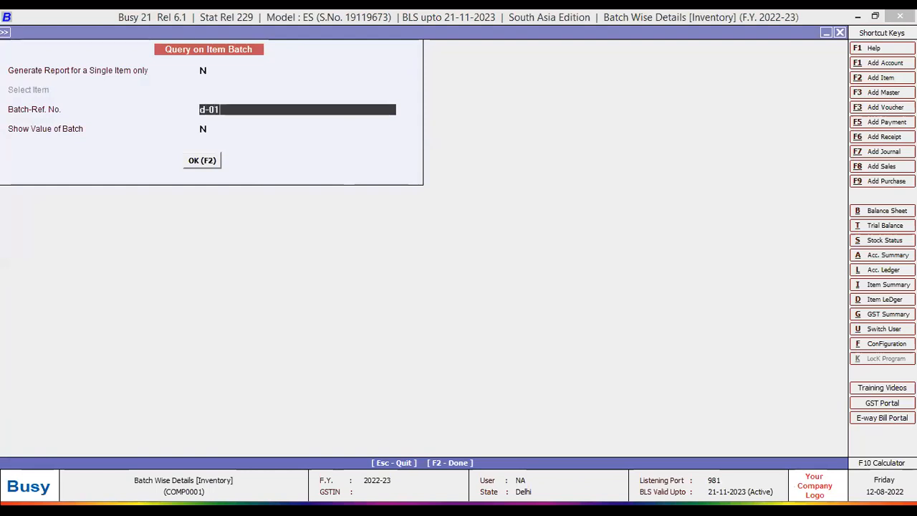
{"action": "key", "text": "Return"}
{"action": "key", "text": "Return"}
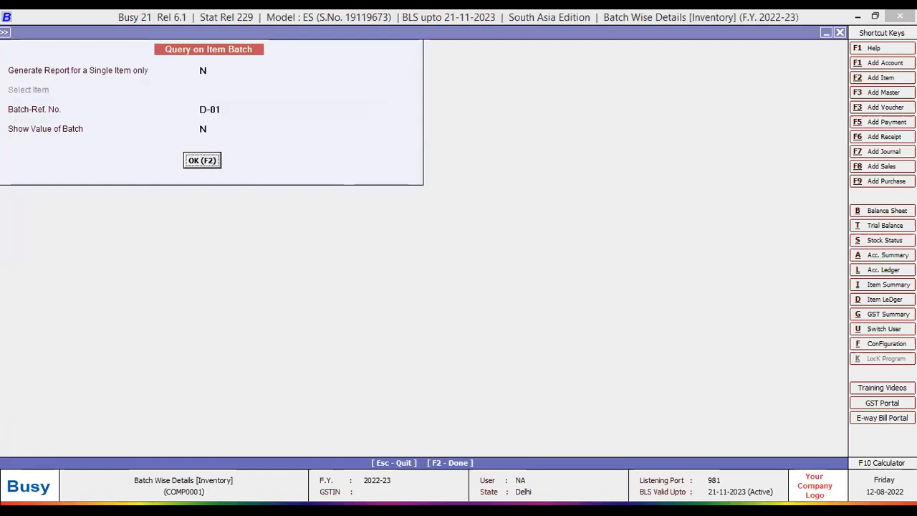
{"action": "key", "text": "Return"}
{"action": "key", "text": "F2"}
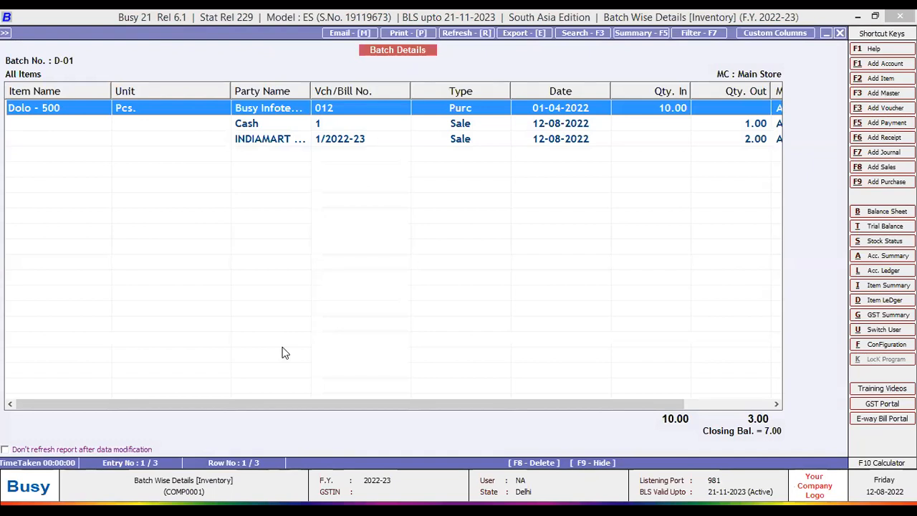
{"action": "key", "text": "Escape"}
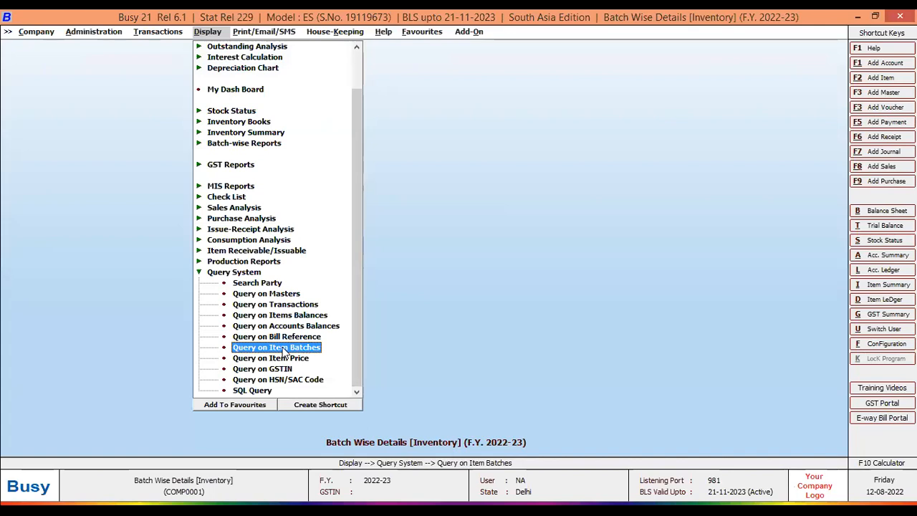
Expand the batch-wise reports, open the Batch Reference Details criteria, and close them without generating the report
{"action": "left_click", "coordinate": [265, 147]}
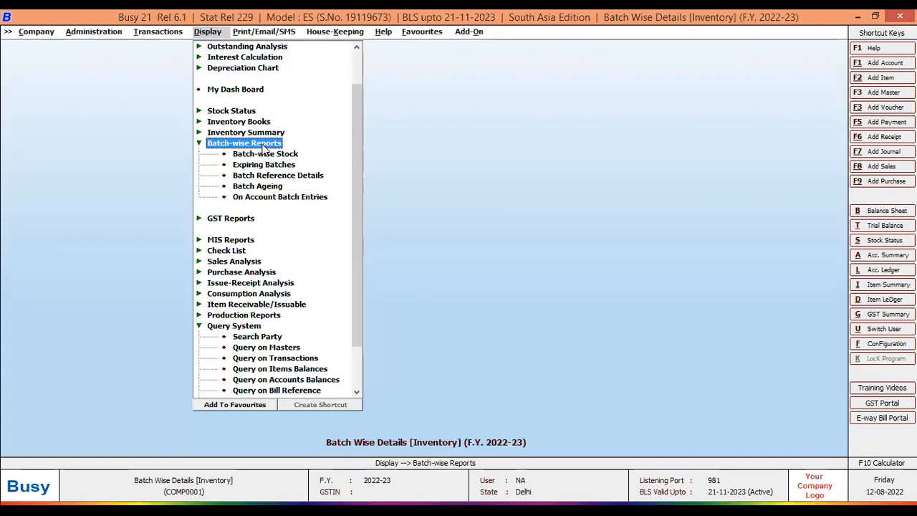
{"action": "left_click", "coordinate": [261, 180]}
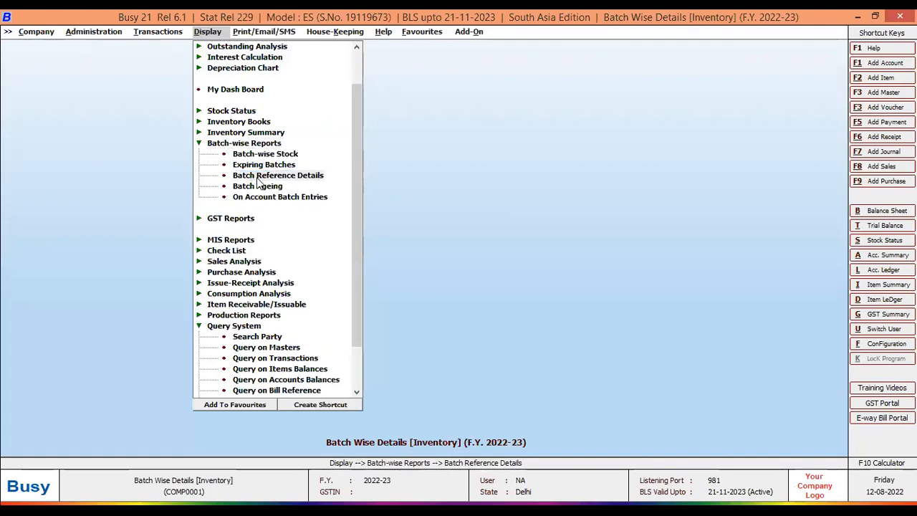
{"action": "left_click", "coordinate": [258, 181]}
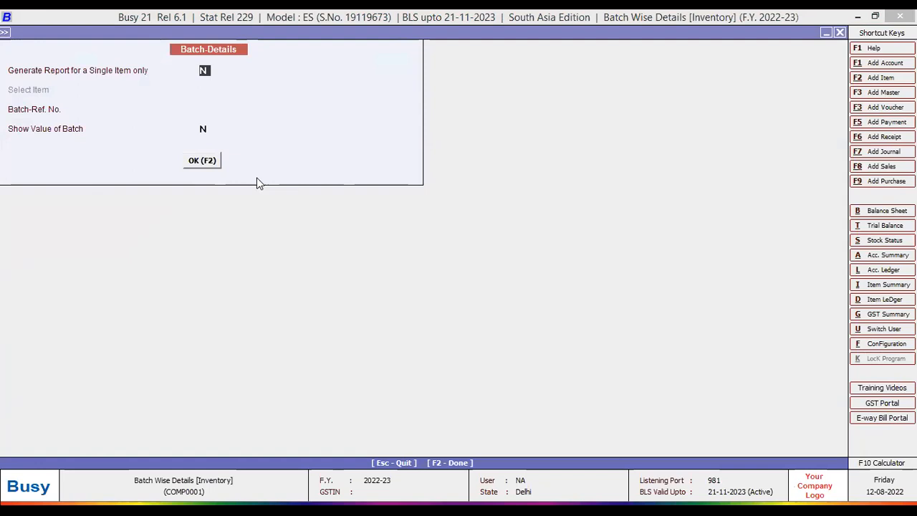
{"action": "key", "text": "Escape"}
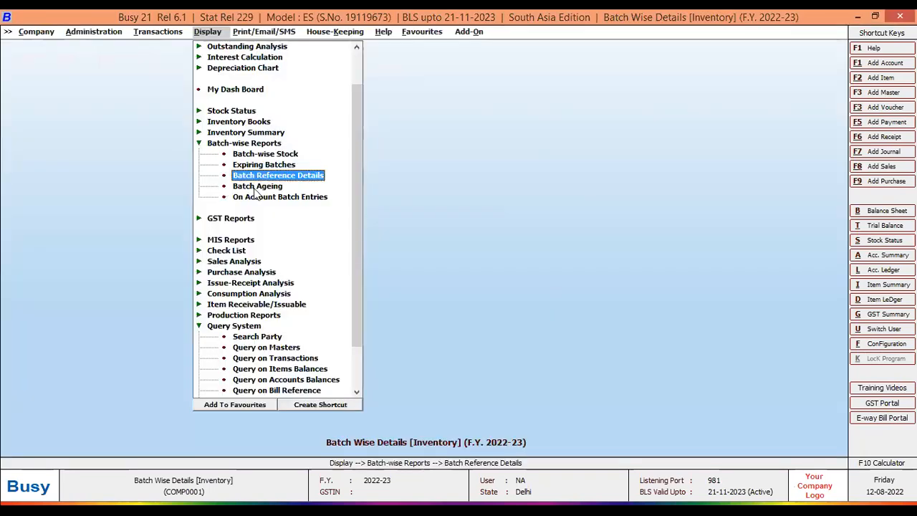
Generate the Batch Ageing Analysis for Dolo - 500 from 01-04-2022 to 12-08-2022, and widen the 121-150 days column
{"action": "key", "text": "Down"}
{"action": "key", "text": "Return"}
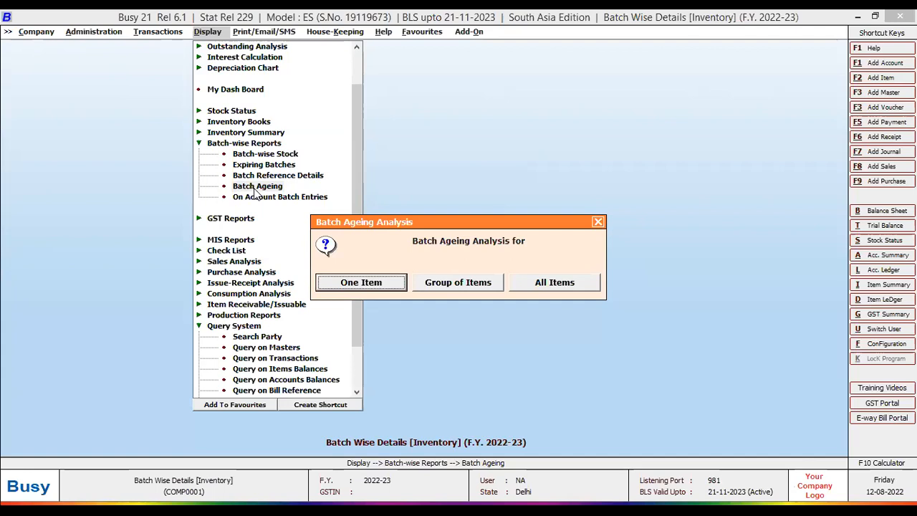
{"action": "key", "text": "Return"}
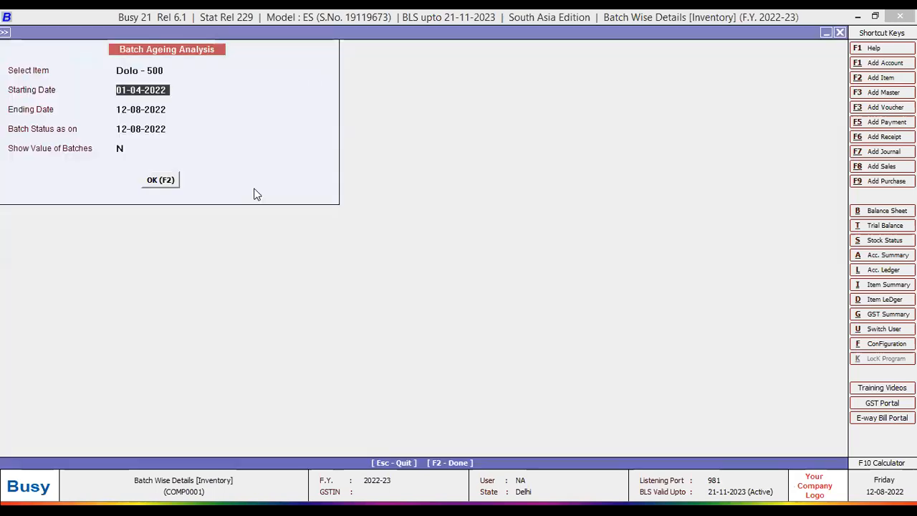
{"action": "key", "text": "Return"}
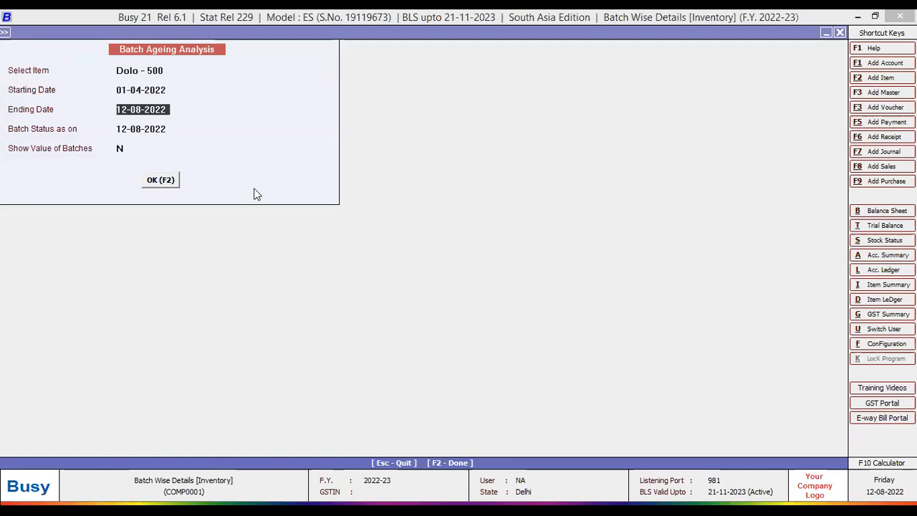
{"action": "left_click", "coordinate": [144, 91]}
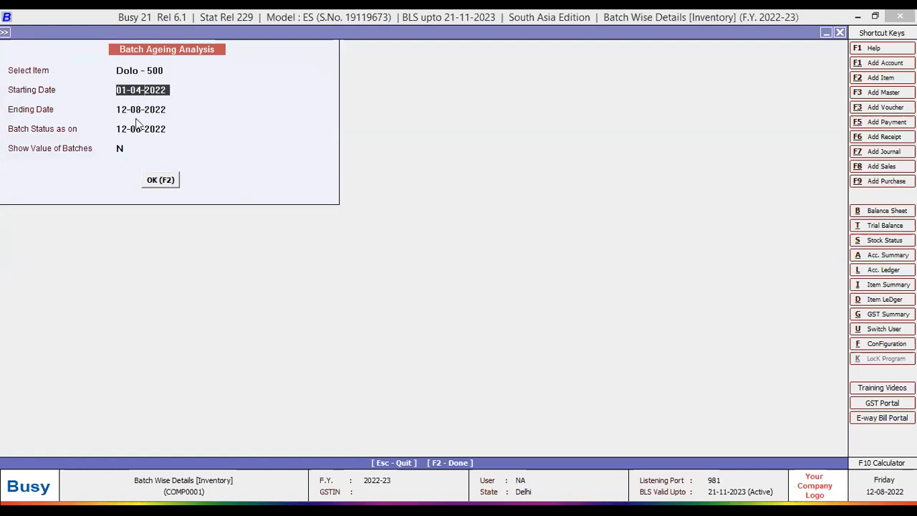
{"action": "left_click", "coordinate": [163, 183]}
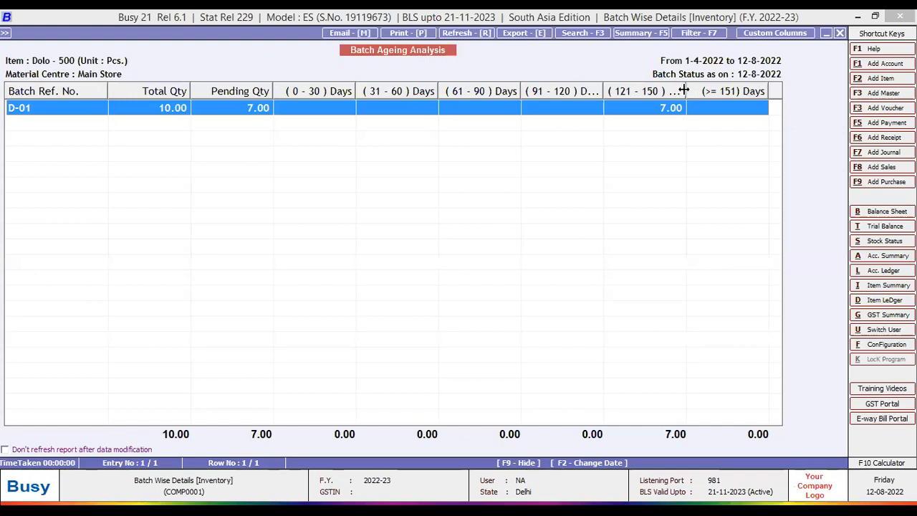
{"action": "left_click_drag", "start_coordinate": [686, 90], "coordinate": [704, 90]}
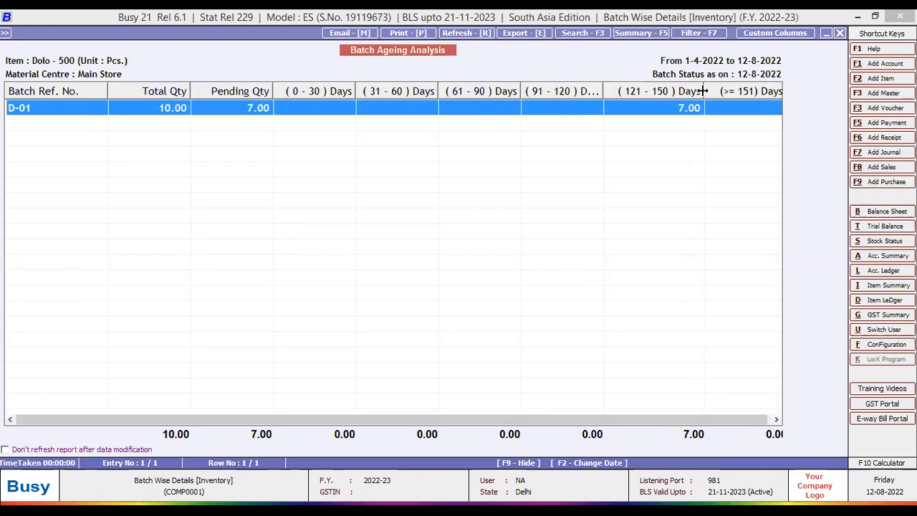
Return to the ageing criteria and regenerate the report with the ending date set to 12-12-2022
{"action": "key", "text": "Escape"}
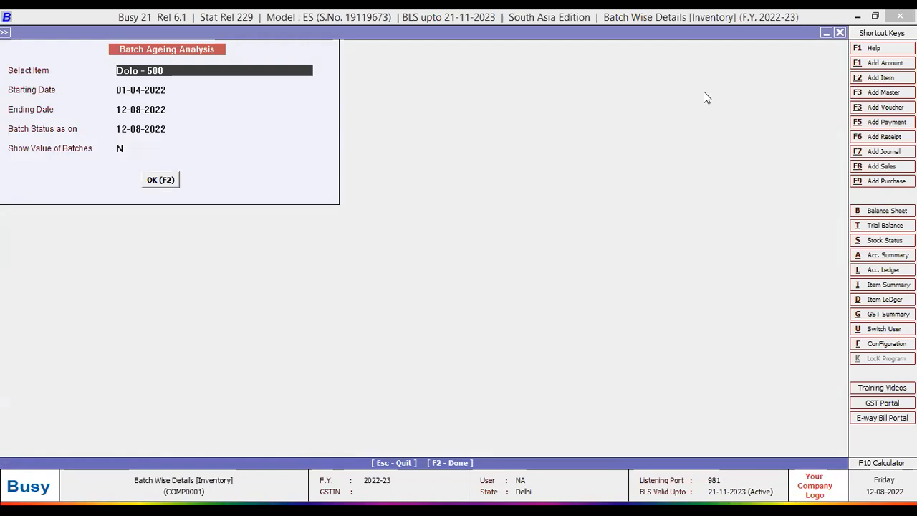
{"action": "key", "text": "Return"}
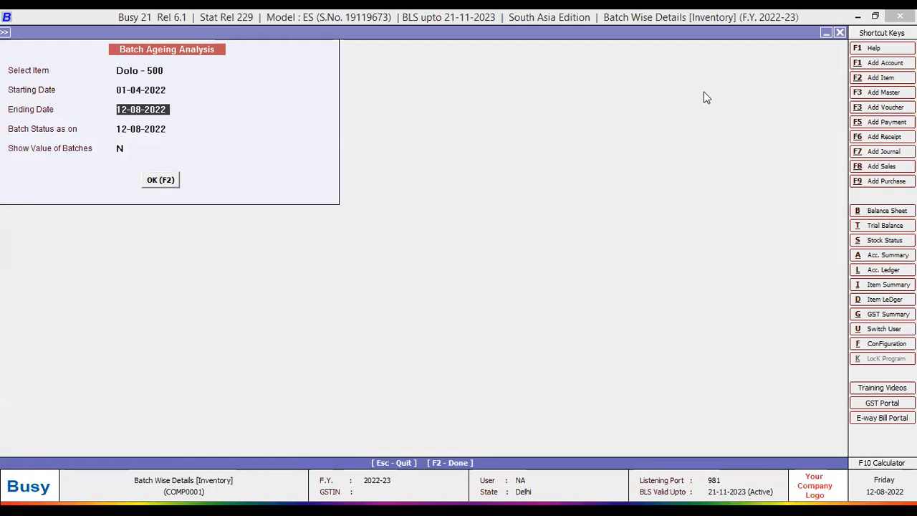
{"action": "type", "text": "12.0"}
{"action": "key", "text": "BackSpace"}
{"action": "type", "text": "12"}
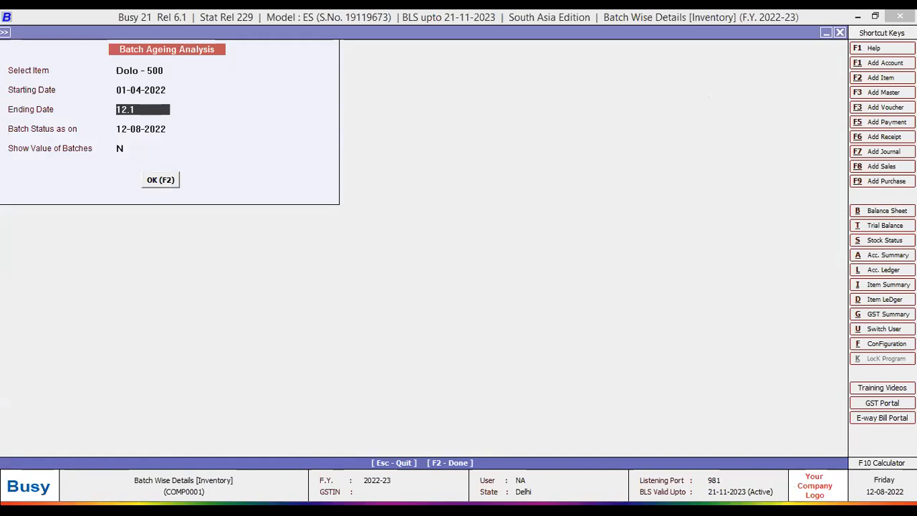
{"action": "type", "text": ".2022"}
{"action": "key", "text": "Return"}
{"action": "key", "text": "Return"}
{"action": "key", "text": "Return"}
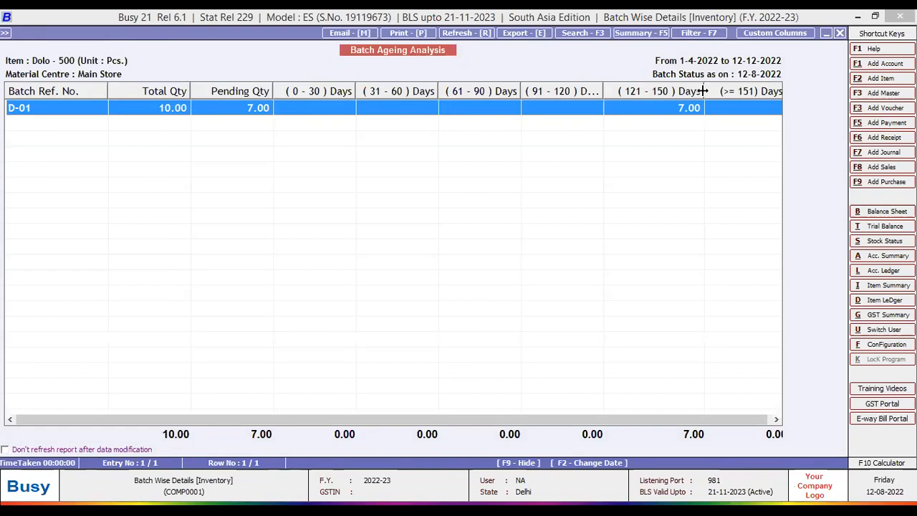
Go back to the ageing criteria and set the ending date to 30-04-2022
{"action": "key", "text": "Escape"}
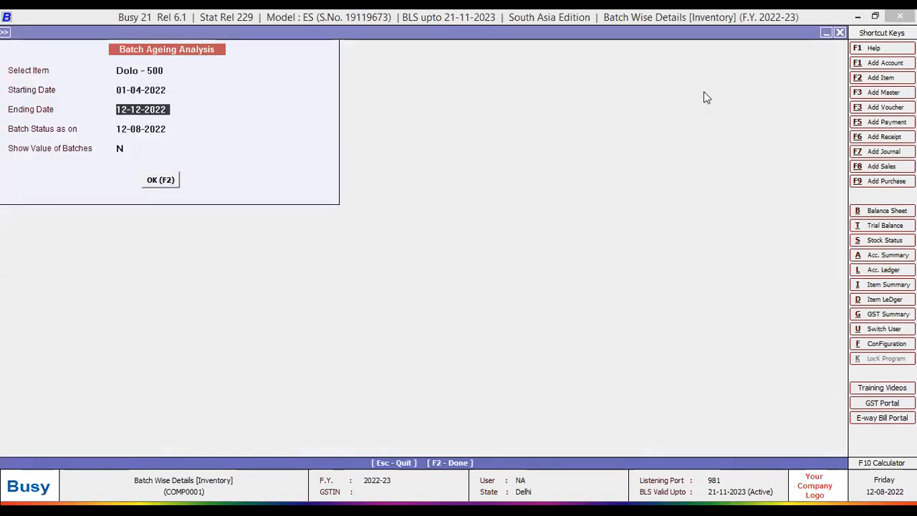
{"action": "type", "text": "03"}
{"action": "key", "text": "BackSpace"}
{"action": "key", "text": "BackSpace"}
{"action": "type", "text": "3"}
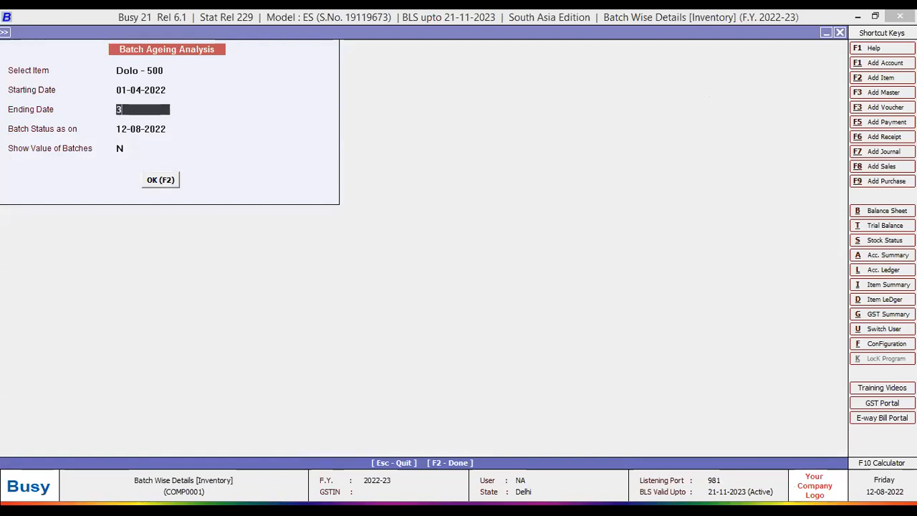
{"action": "type", "text": "0.04.2022"}
{"action": "key", "text": "Return"}
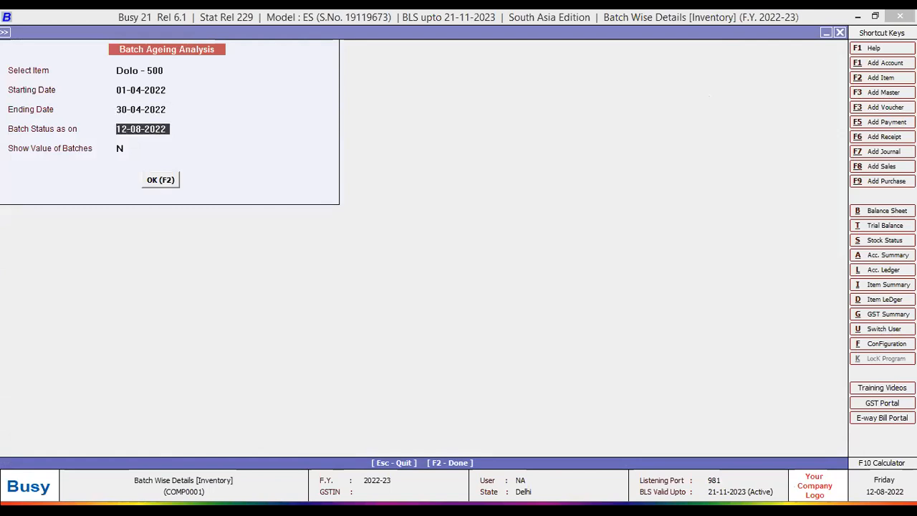
Set the batch status date to 30-04-2022, generate the ageing report to examine the pending quantity by age, and close it
{"action": "type", "text": "3"}
{"action": "key", "text": "BackSpace"}
{"action": "type", "text": "30.04.2022"}
{"action": "key", "text": "Return"}
{"action": "key", "text": "Return"}
{"action": "key", "text": "Return"}
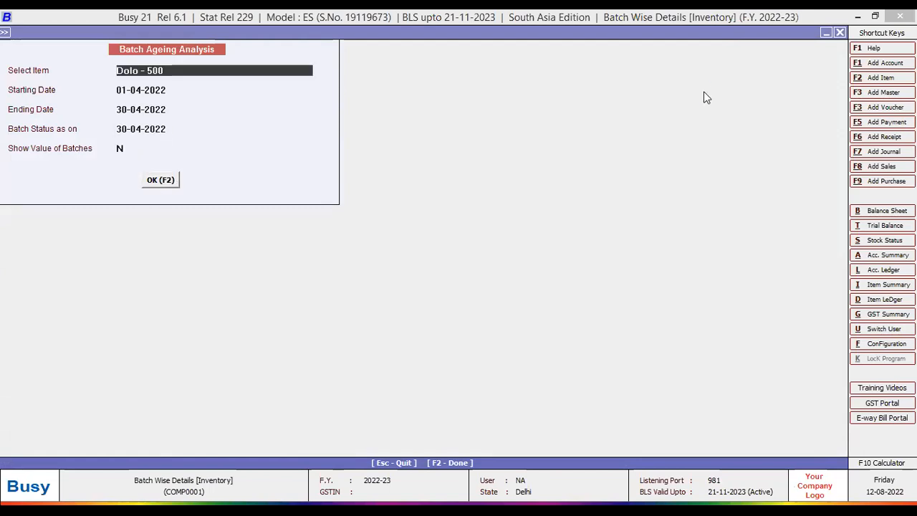
{"action": "key", "text": "F2"}
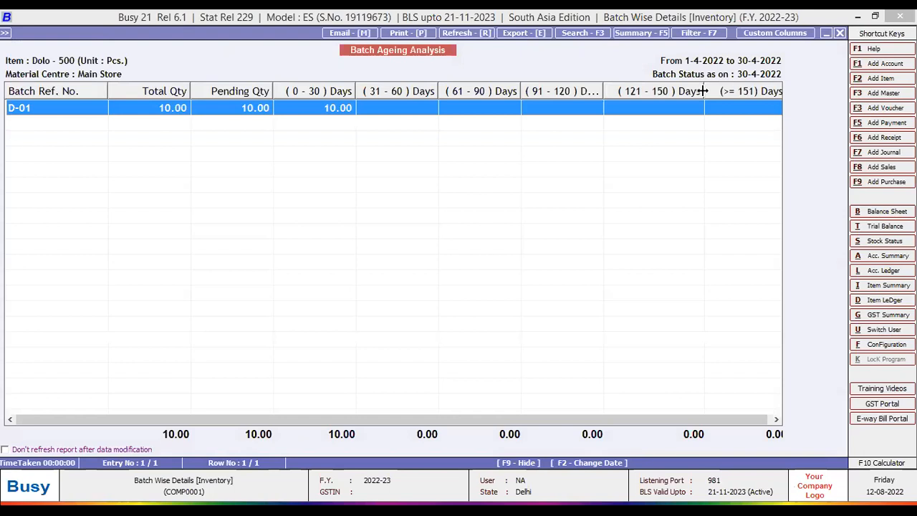
{"action": "key", "text": "Escape"}
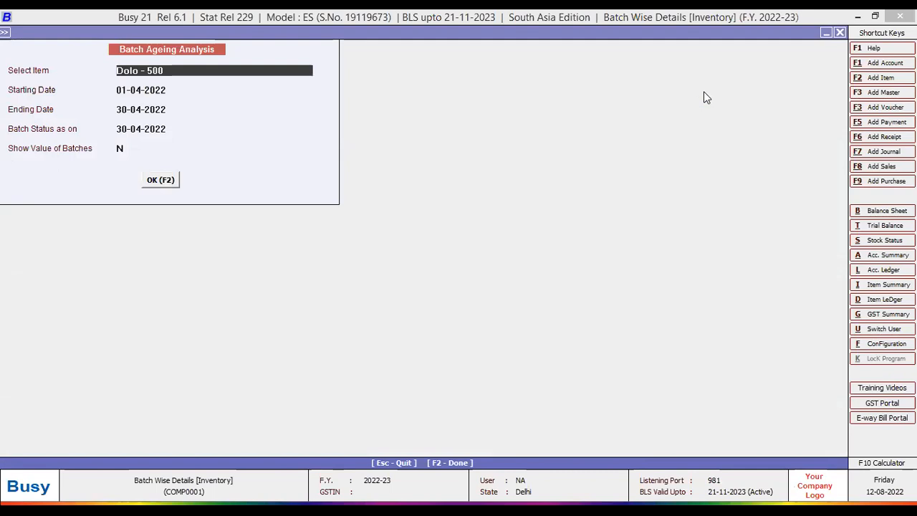
{"action": "key", "text": "Escape"}
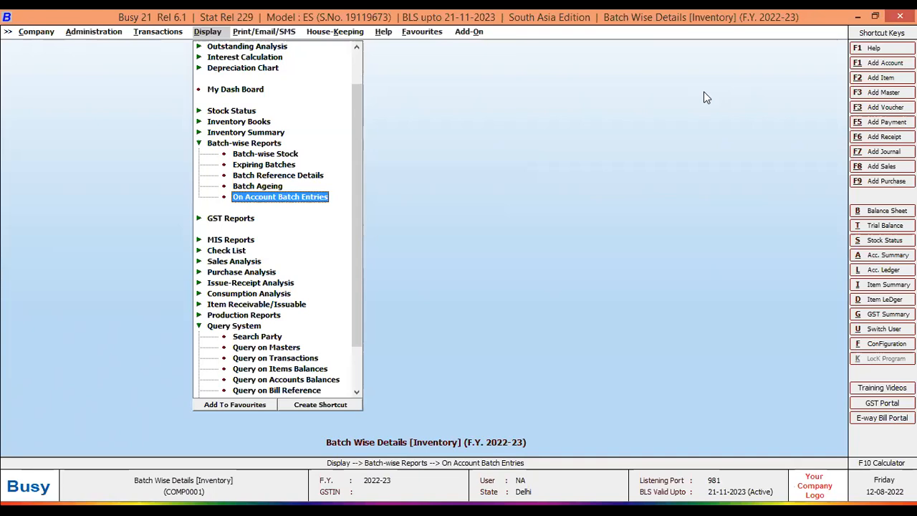
Generate the voucher-wise On Account Batch Entries report for Dolo - 500 from 01-04-2022 to 12-08-2022, and close it
{"action": "key", "text": "Return"}
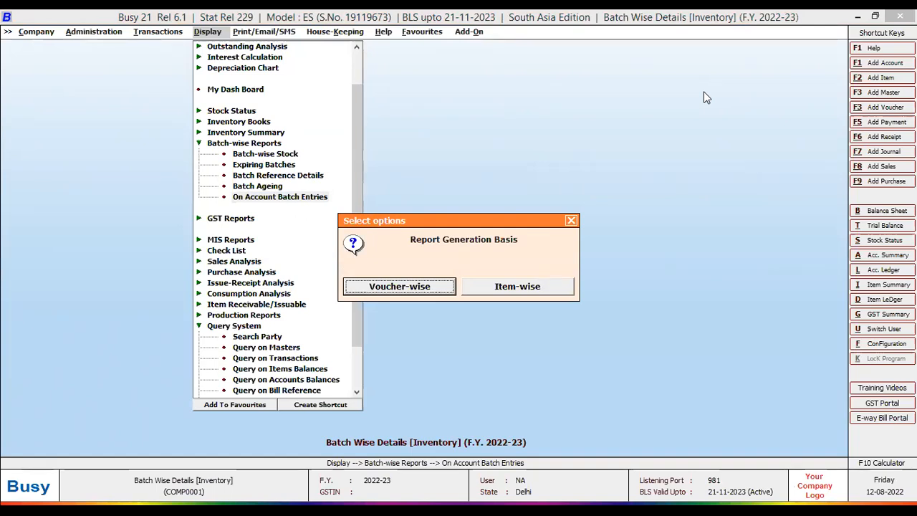
{"action": "key", "text": "Return"}
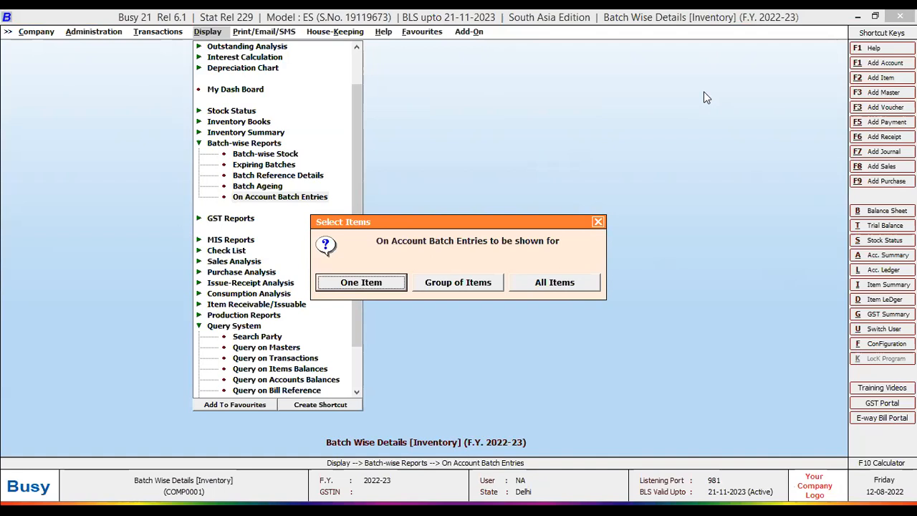
{"action": "key", "text": "Return"}
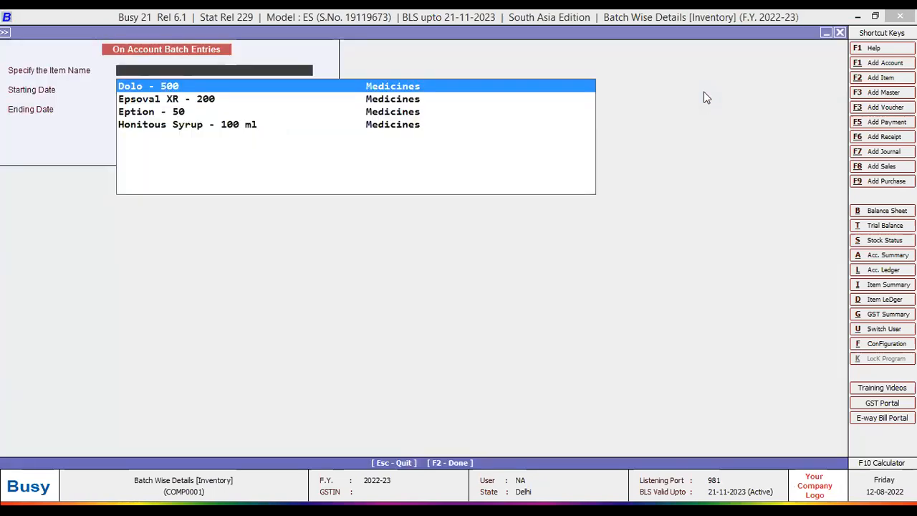
{"action": "key", "text": "Return"}
{"action": "key", "text": "Return"}
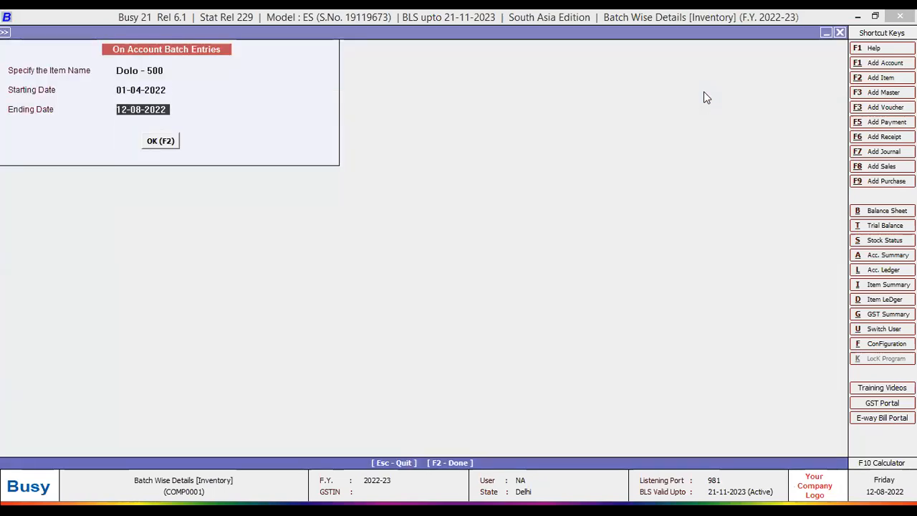
{"action": "key", "text": "Return"}
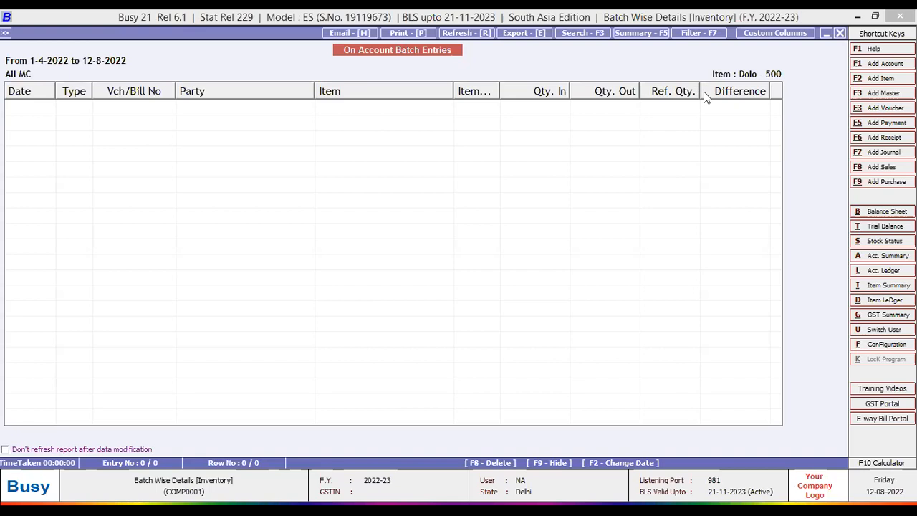
{"action": "key", "text": "Escape"}
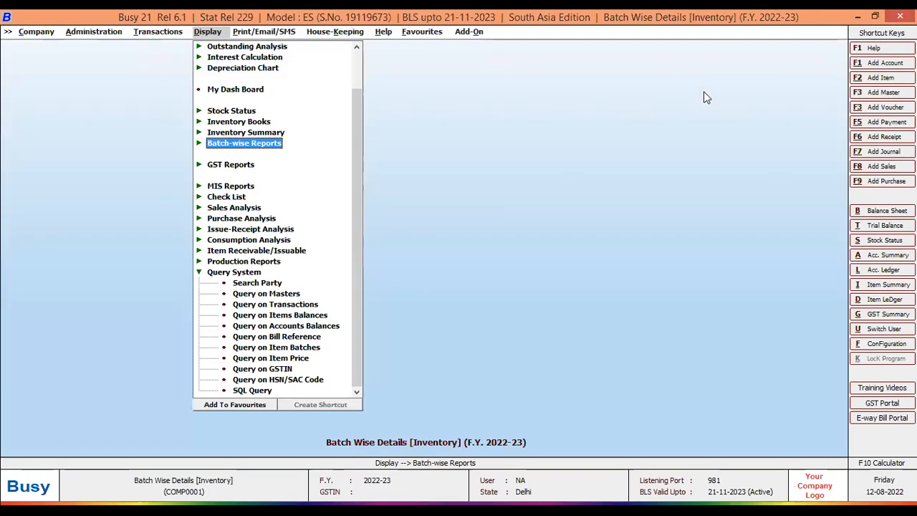